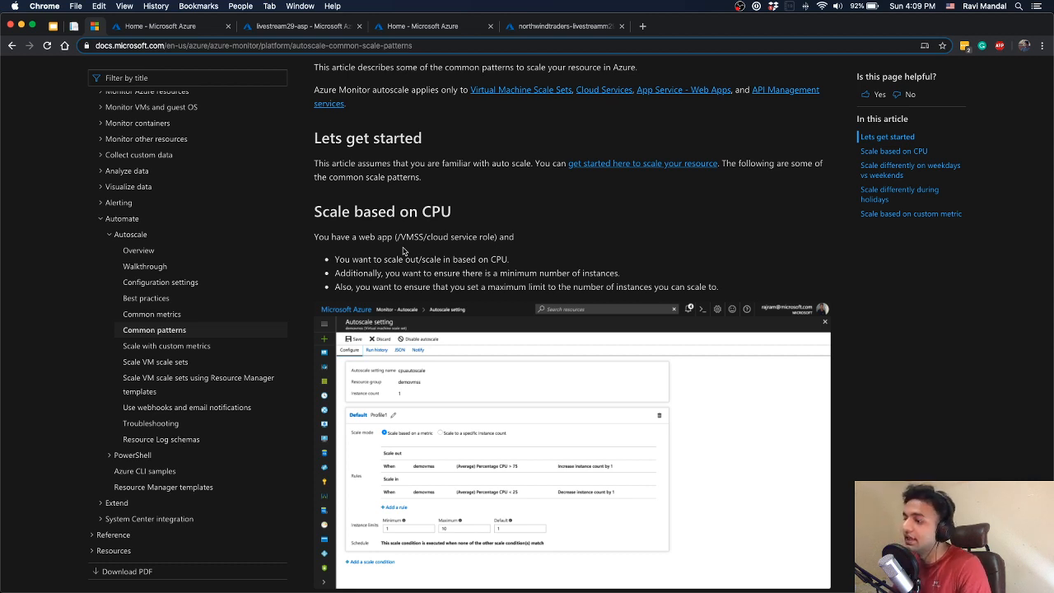
# Review the common autoscale patterns article, examining the CPU, weekday versus weekend, holiday and custom metric scaling examples
pyautogui.scroll(-2, 404, 250)
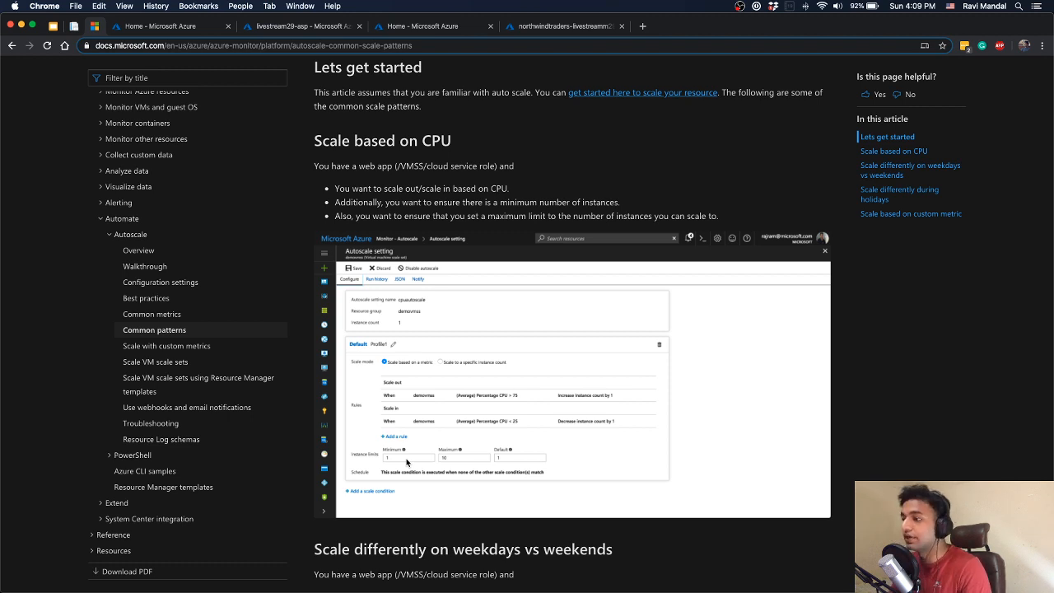
pyautogui.scroll(-3, 522, 350)
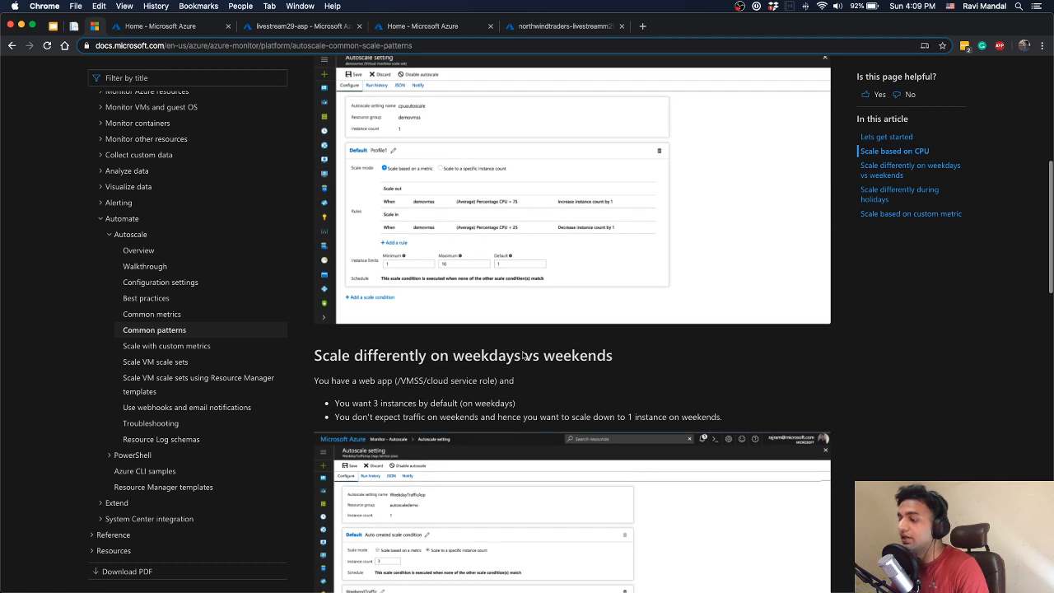
pyautogui.scroll(-2, 522, 355)
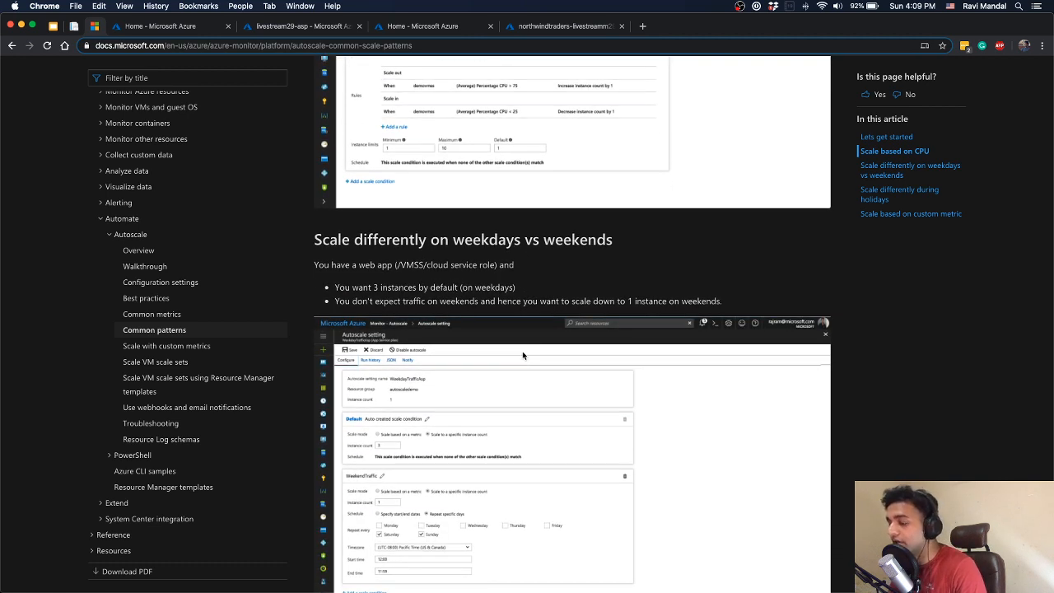
pyautogui.scroll(-1, 522, 355)
pyautogui.scroll(-1, 522, 354)
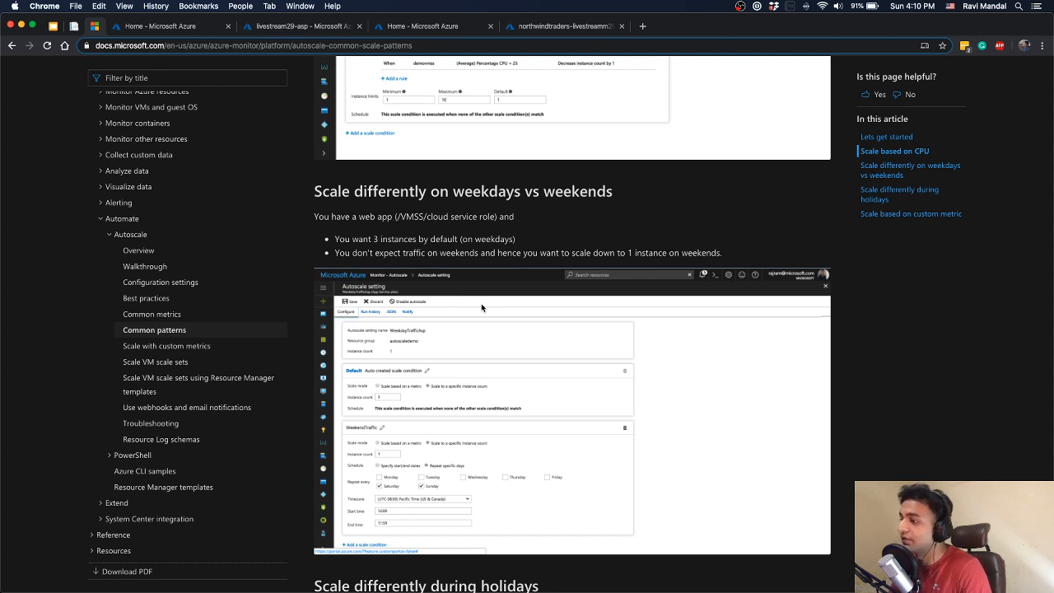
pyautogui.scroll(-3, 482, 307)
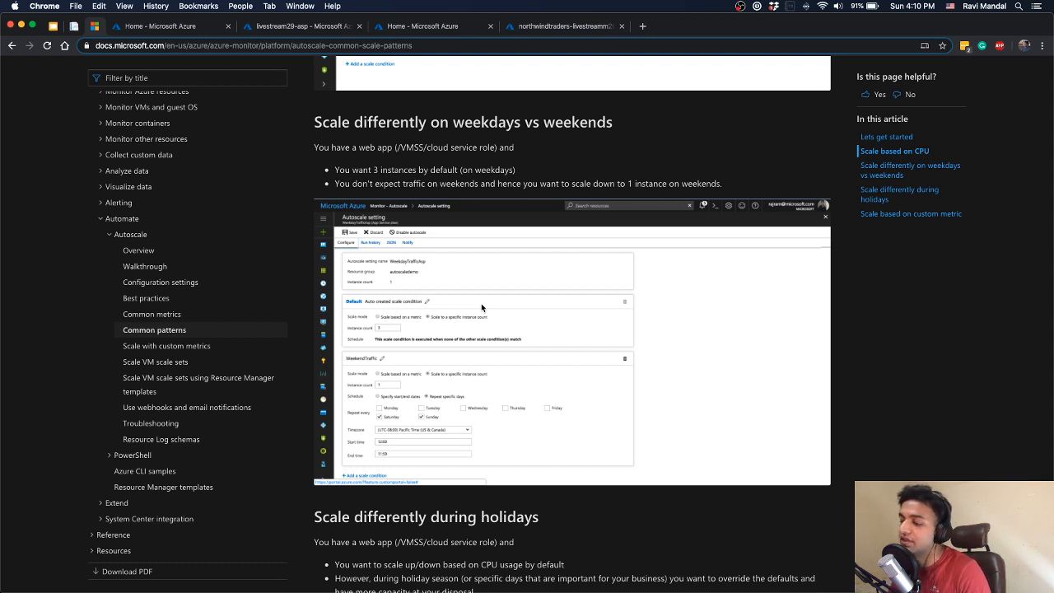
pyautogui.scroll(-3, 481, 306)
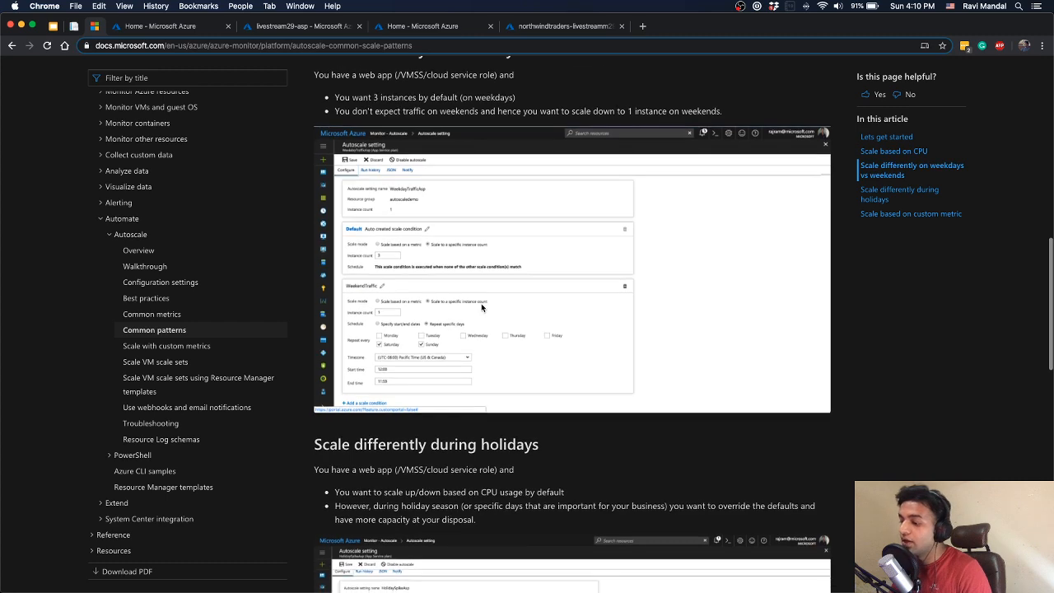
pyautogui.scroll(-4, 481, 303)
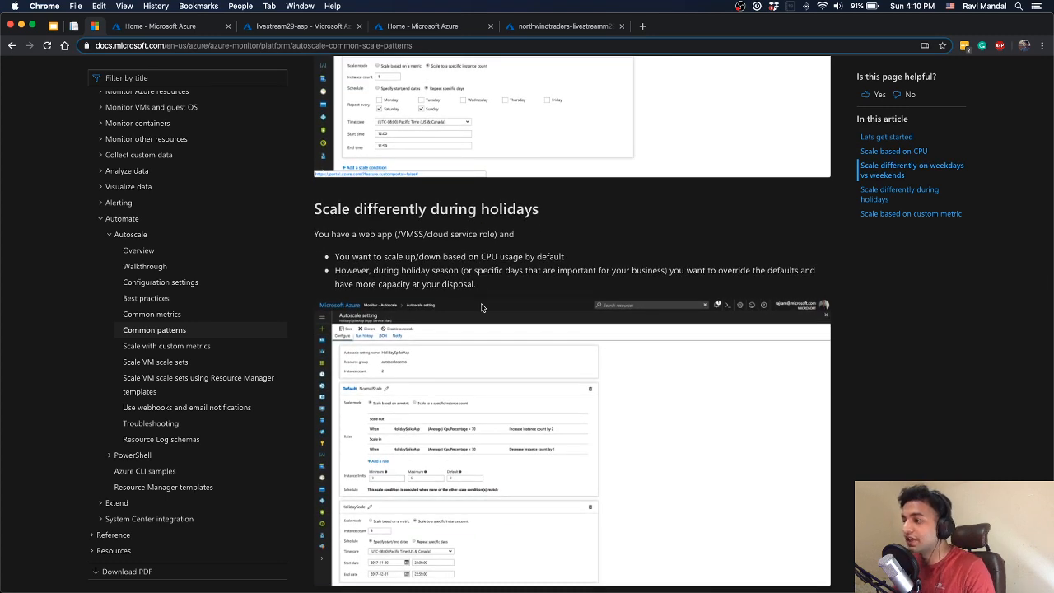
pyautogui.scroll(-2, 480, 306)
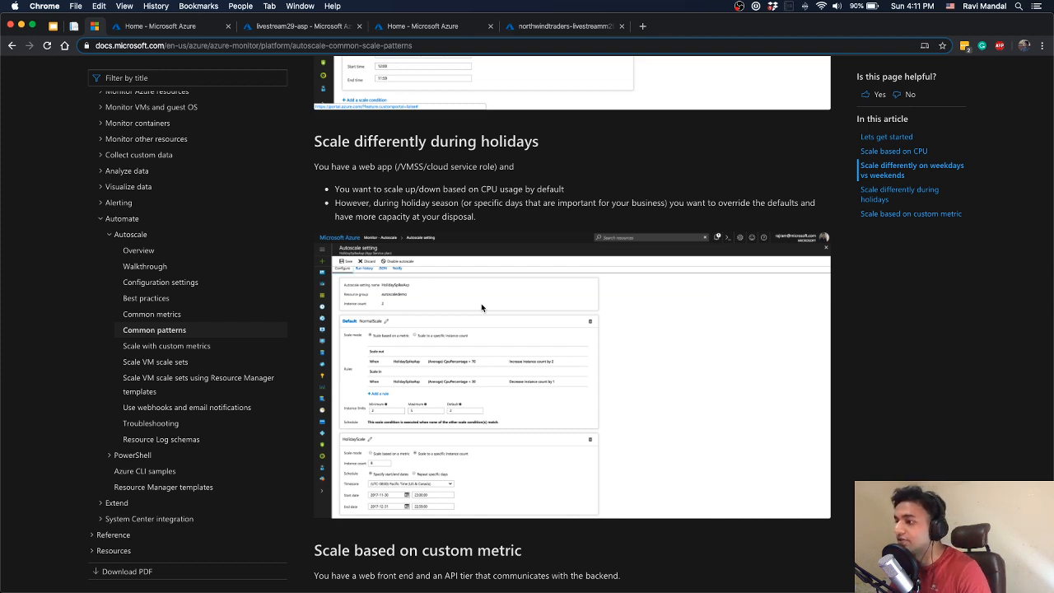
pyautogui.scroll(-8, 481, 303)
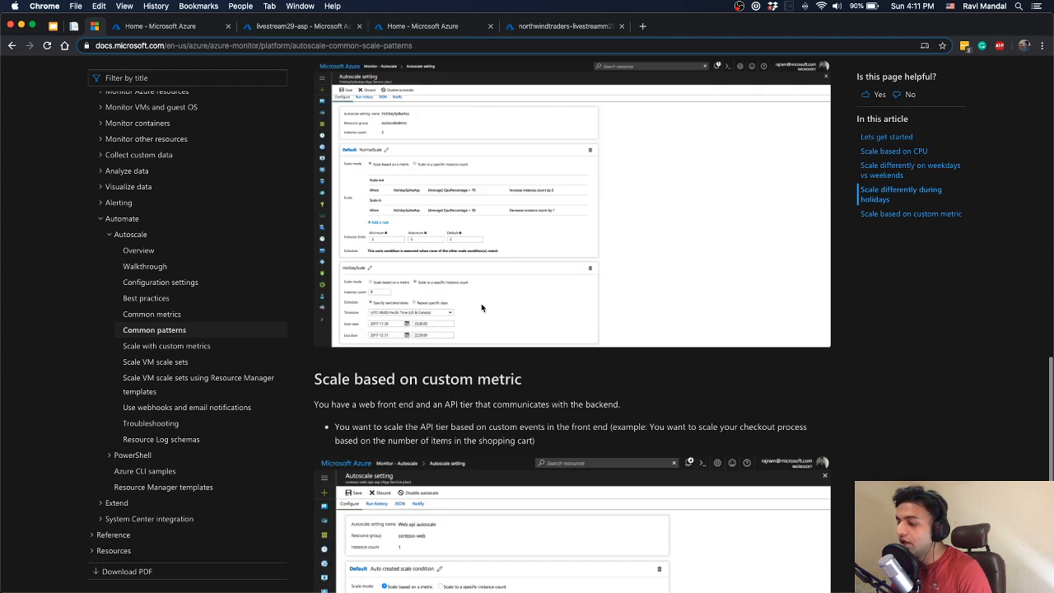
pyautogui.scroll(-3, 482, 307)
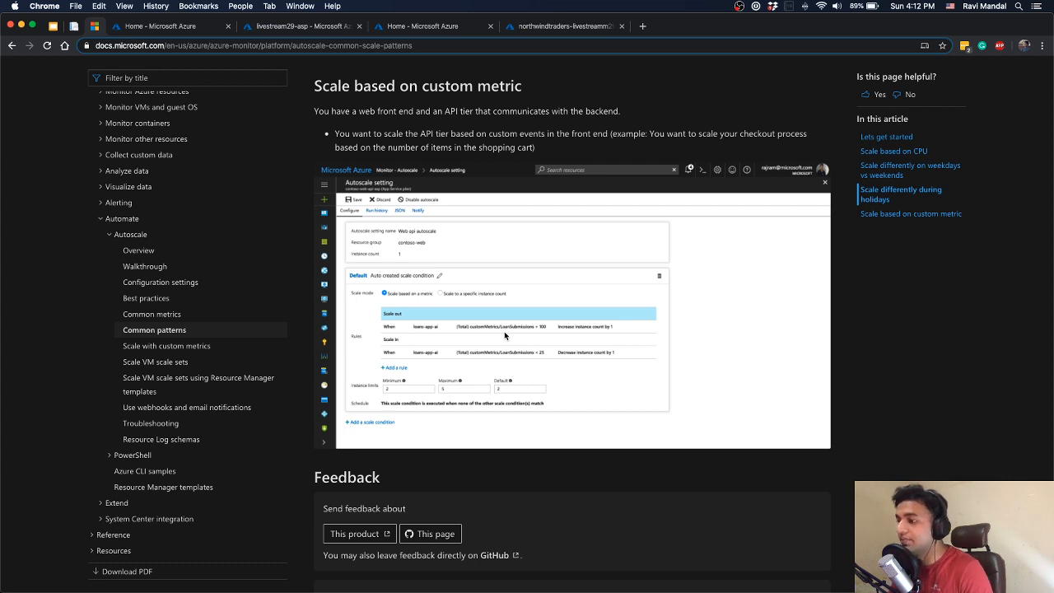
pyautogui.scroll(5, 504, 335)
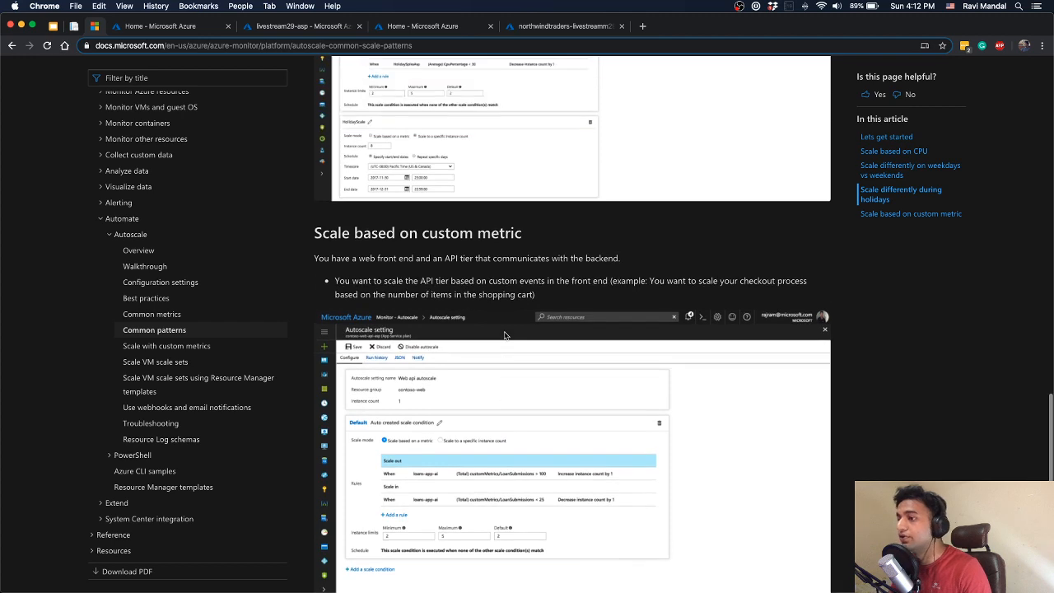
pyautogui.scroll(5, 504, 335)
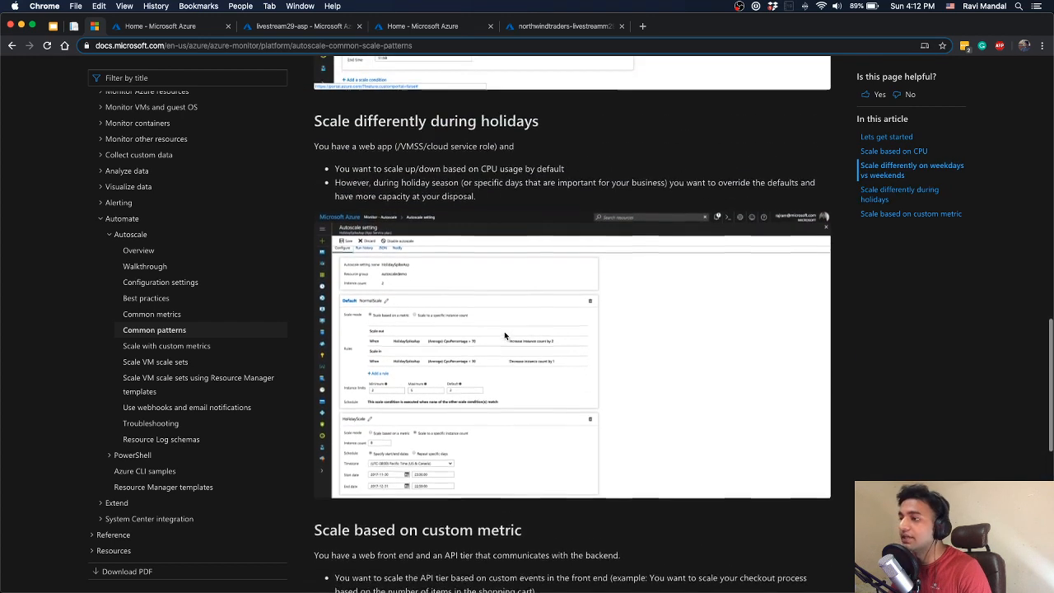
pyautogui.scroll(1, 505, 335)
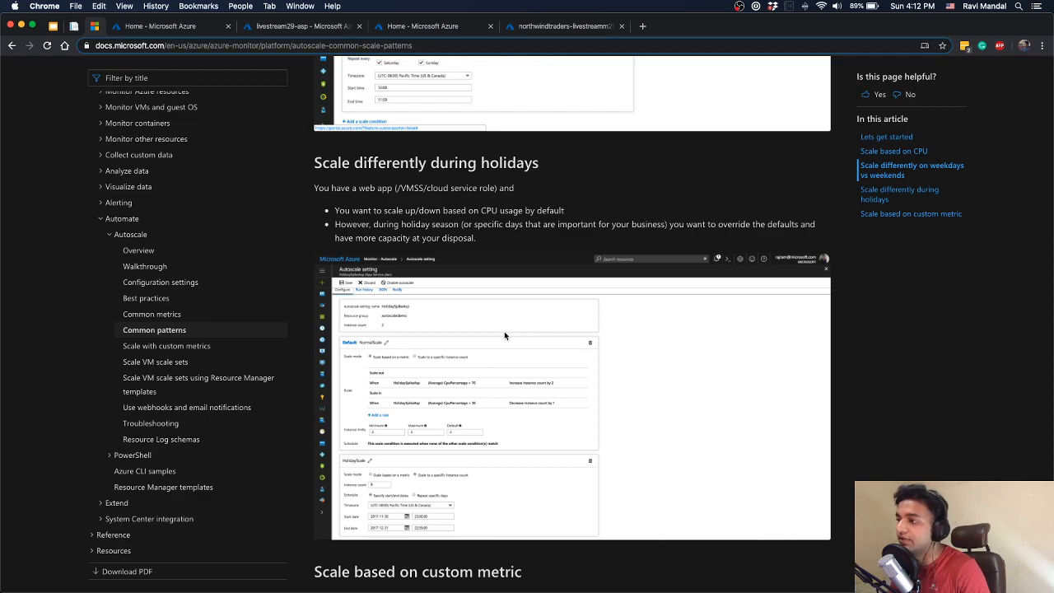
pyautogui.scroll(20, 504, 336)
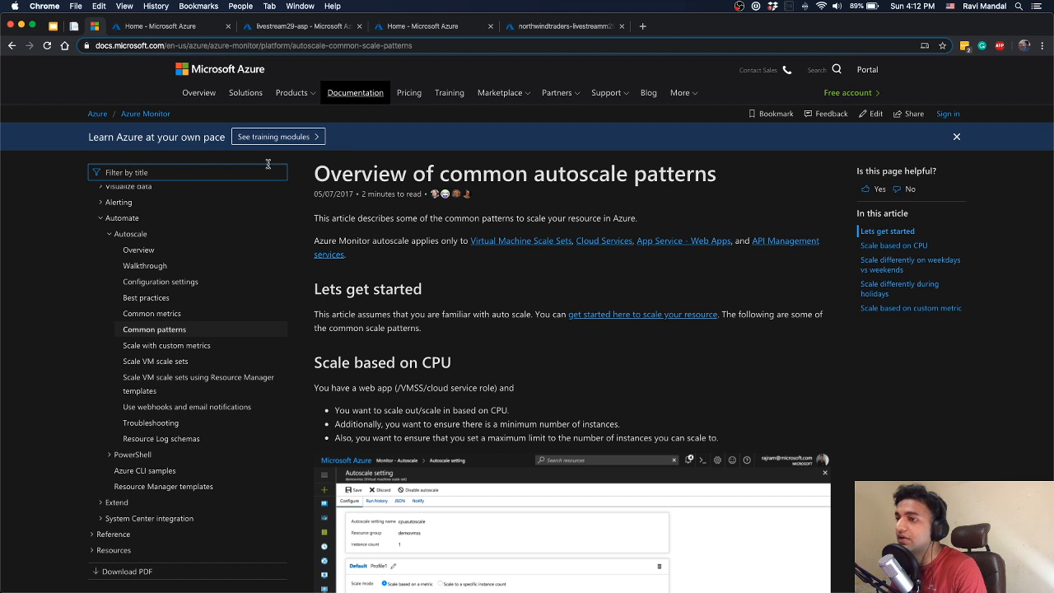
# Check the Agenda slide of the Azure App Service scaling presentation and switch to the Azure portal home page
pyautogui.click(52, 27)
pyautogui.click(74, 45)
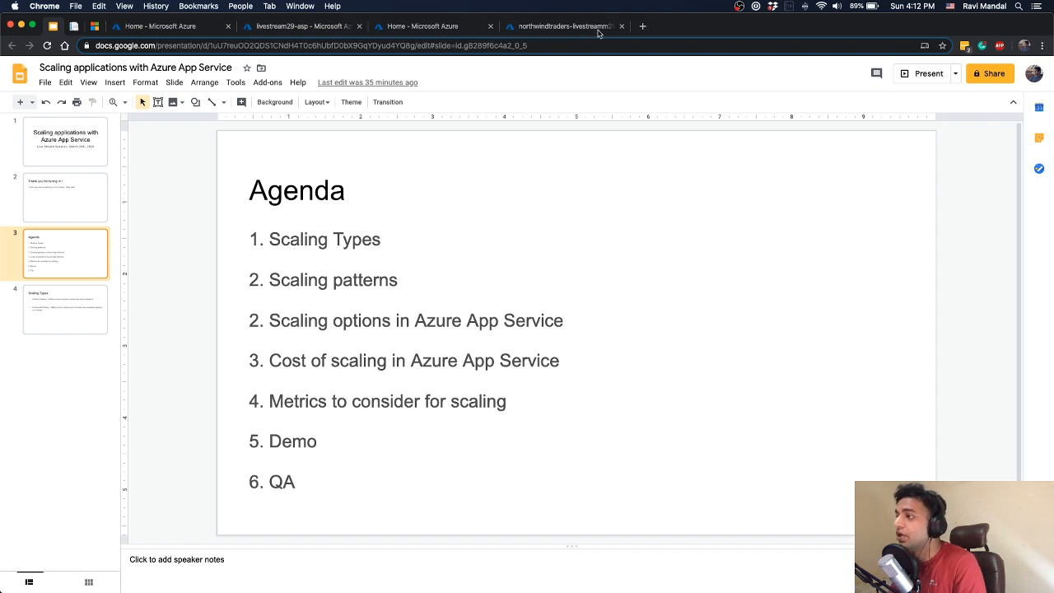
pyautogui.click(182, 27)
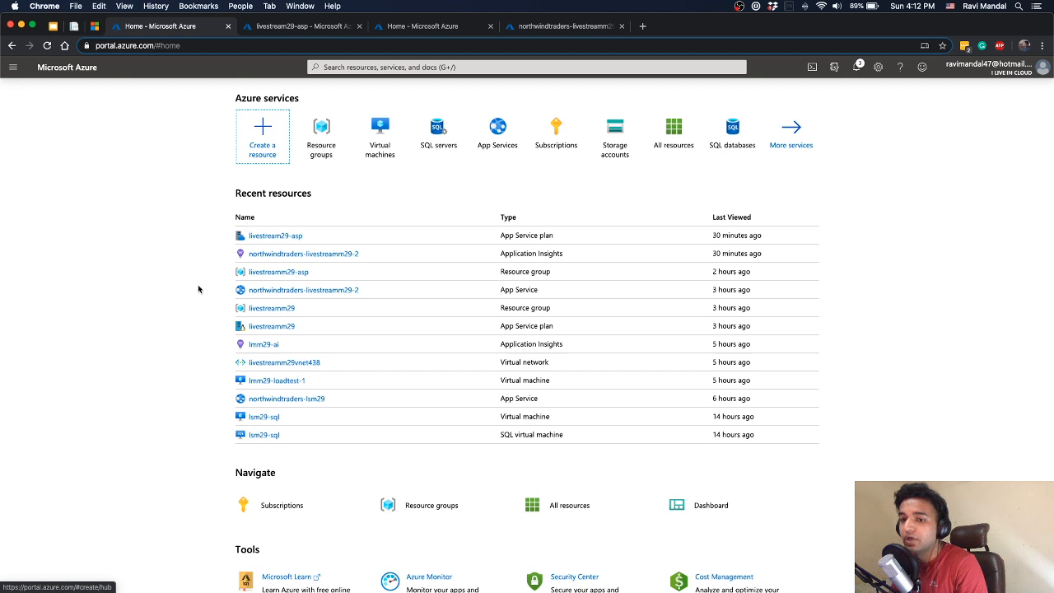
# Open the livestream29-asp App Service plan from the recent resources, reloading the portal if needed, and dismiss the credit notifications
pyautogui.click(284, 237)
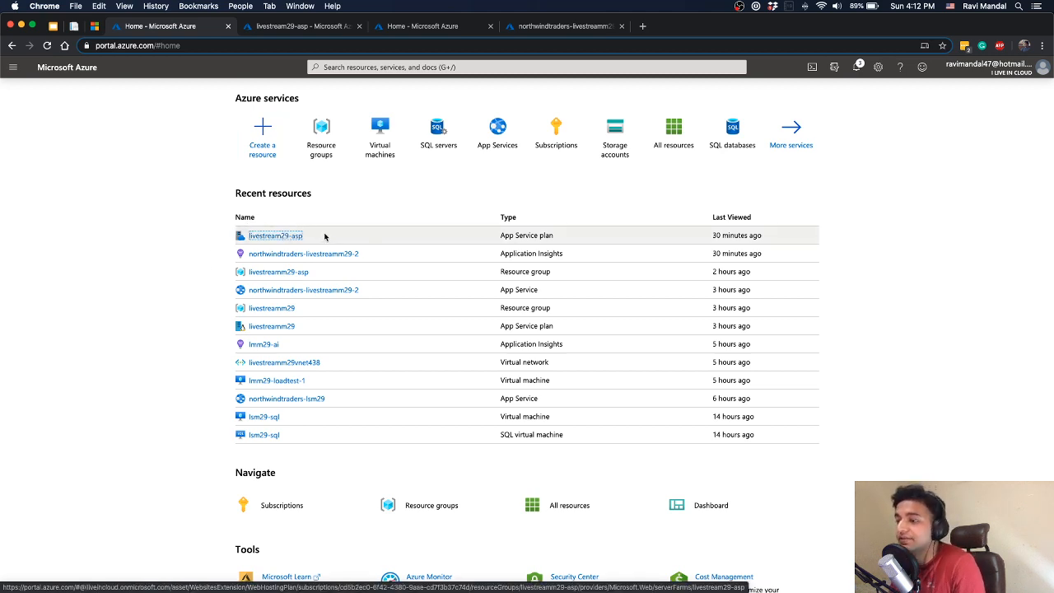
pyautogui.click(175, 202)
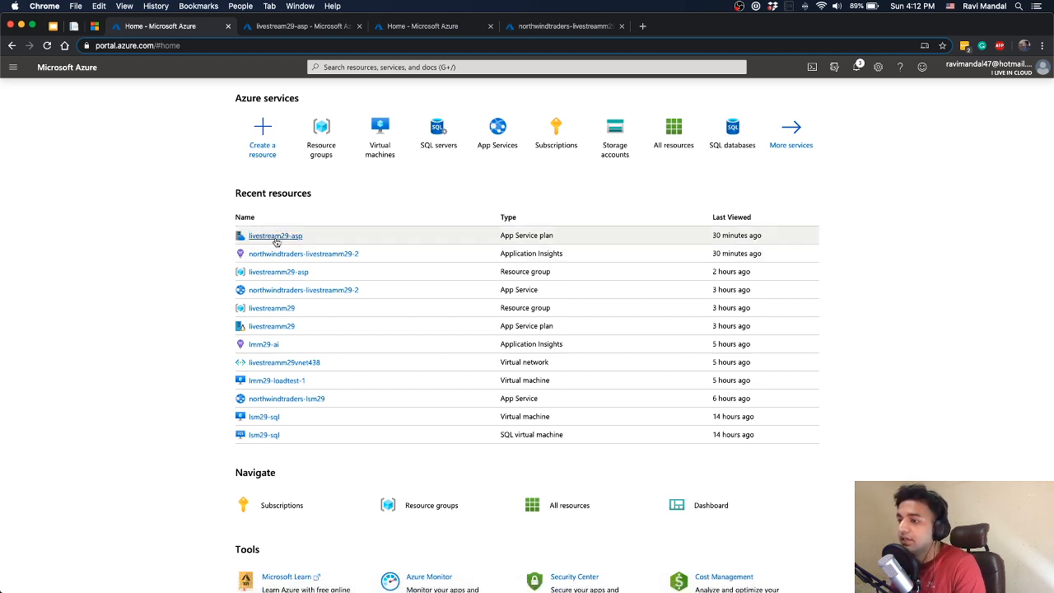
pyautogui.click(277, 238)
pyautogui.doubleClick(166, 162)
pyautogui.click(64, 46)
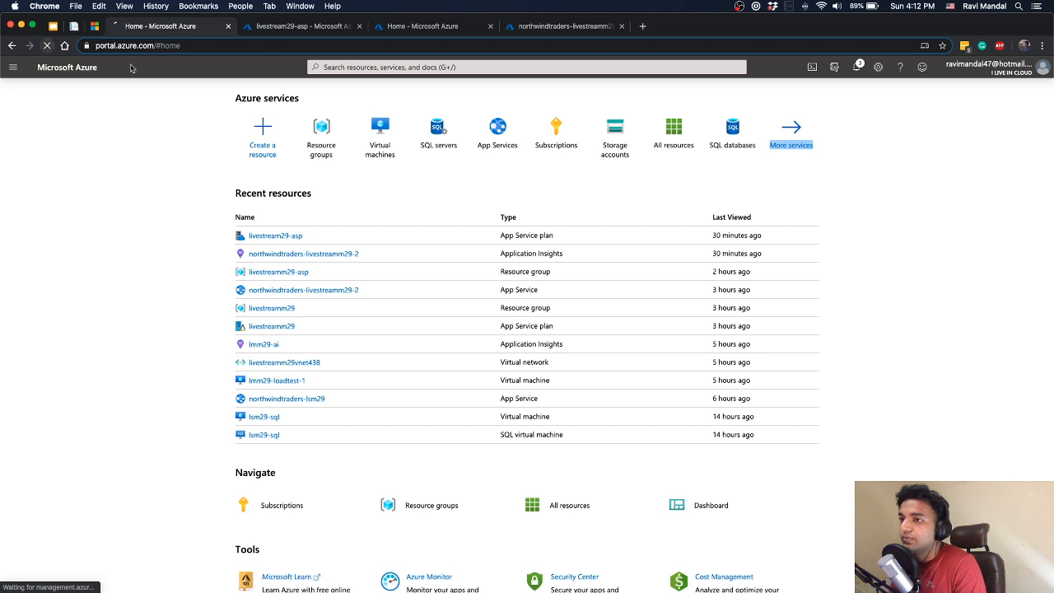
pyautogui.click(275, 237)
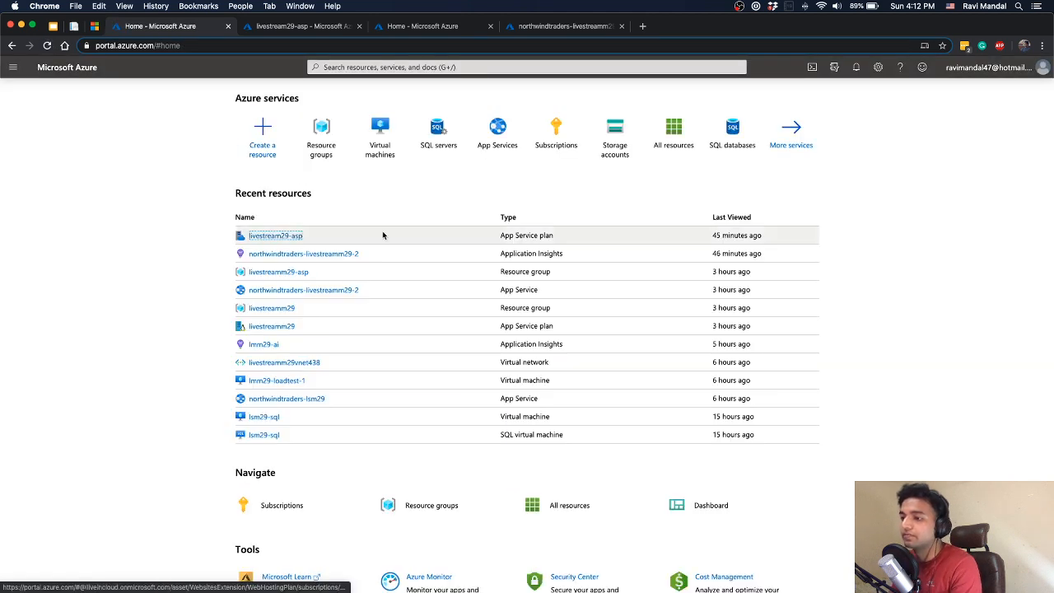
pyautogui.click(12, 67)
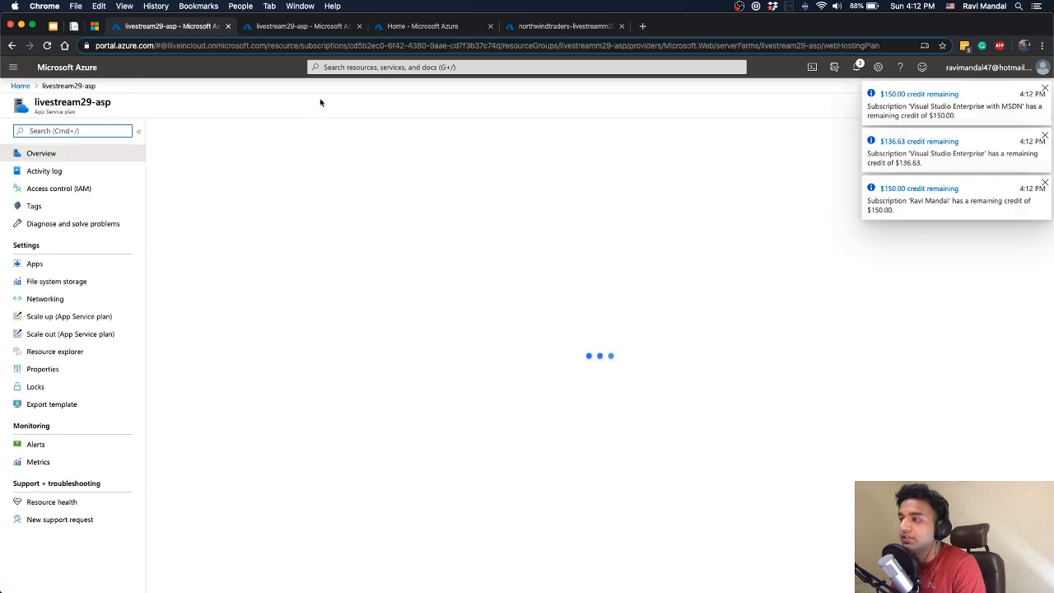
pyautogui.click(1044, 89)
pyautogui.click(1045, 89)
pyautogui.click(1044, 89)
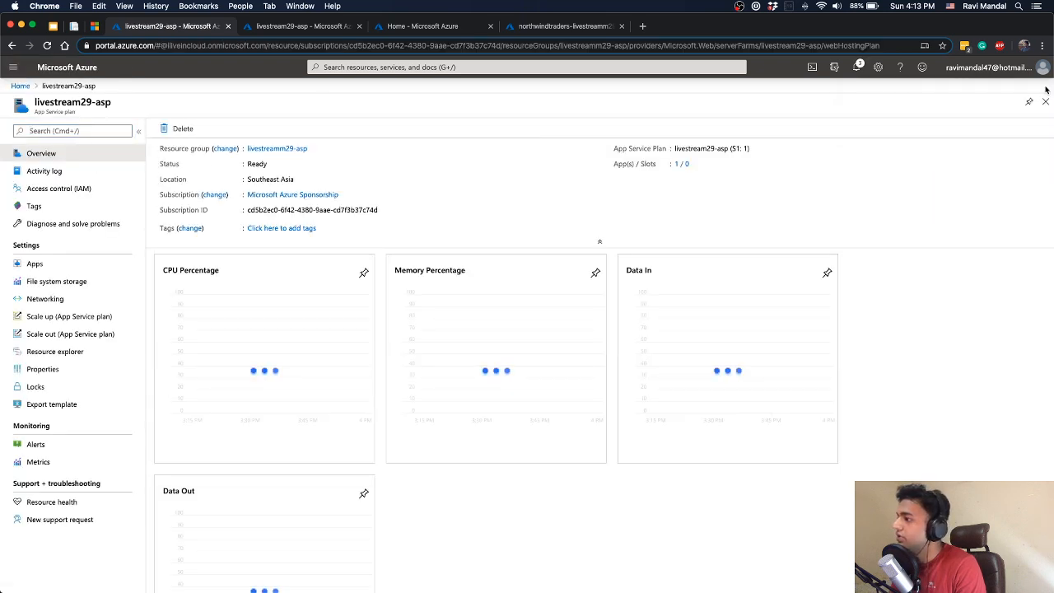
pyautogui.click(786, 190)
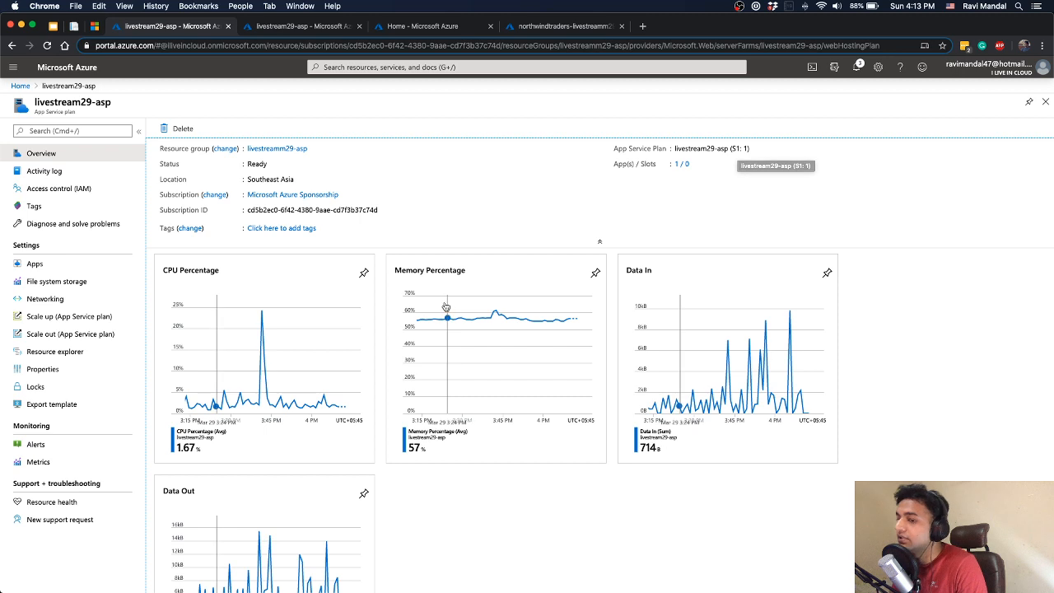
# Examine the plan's recommended and additional production scale-up pricing tiers, and return to the plan's overview
pyautogui.click(66, 318)
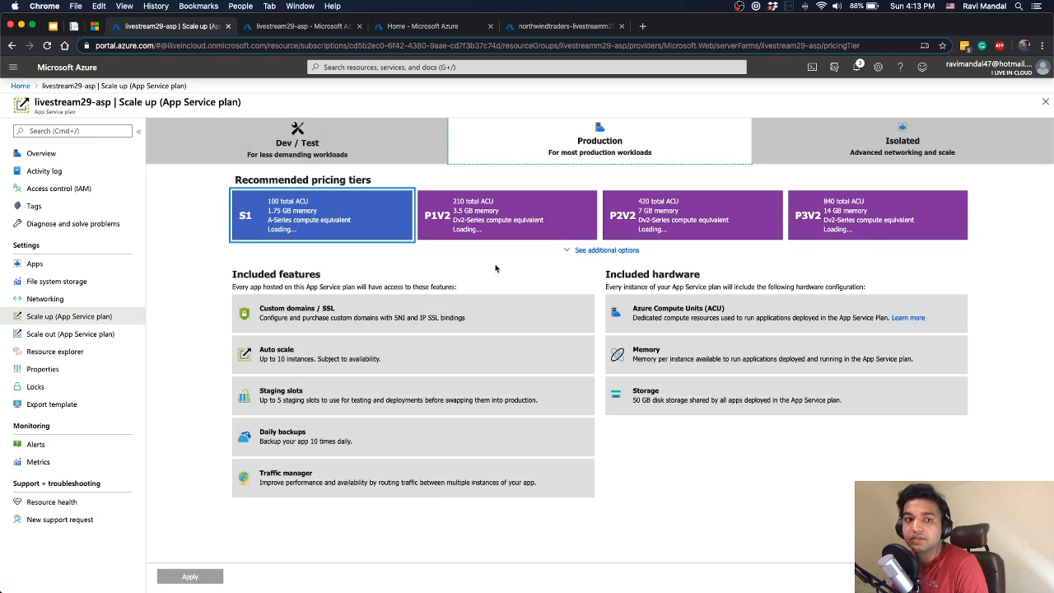
pyautogui.click(607, 250)
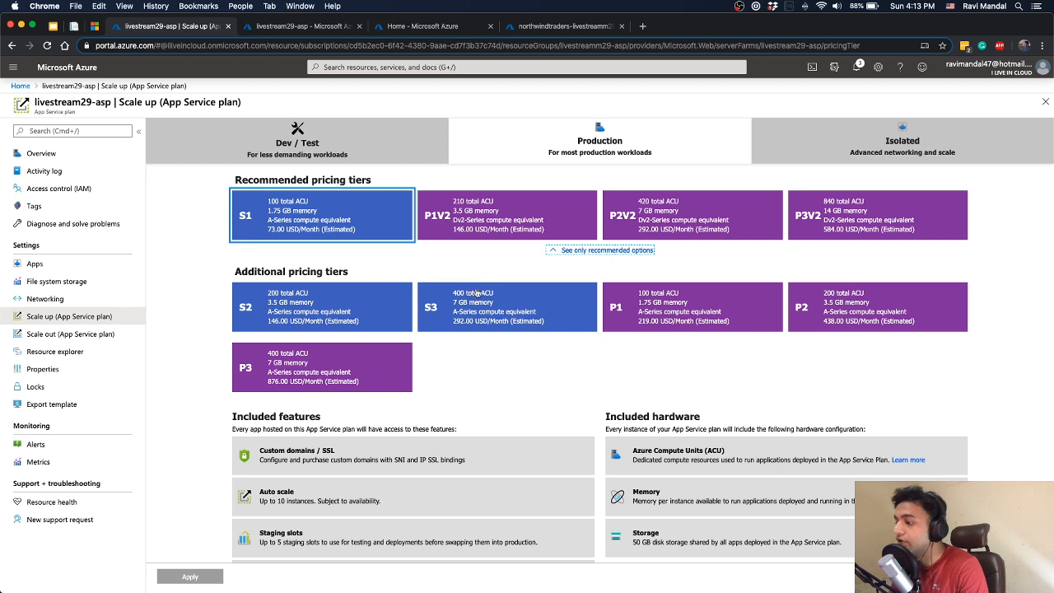
pyautogui.click(75, 156)
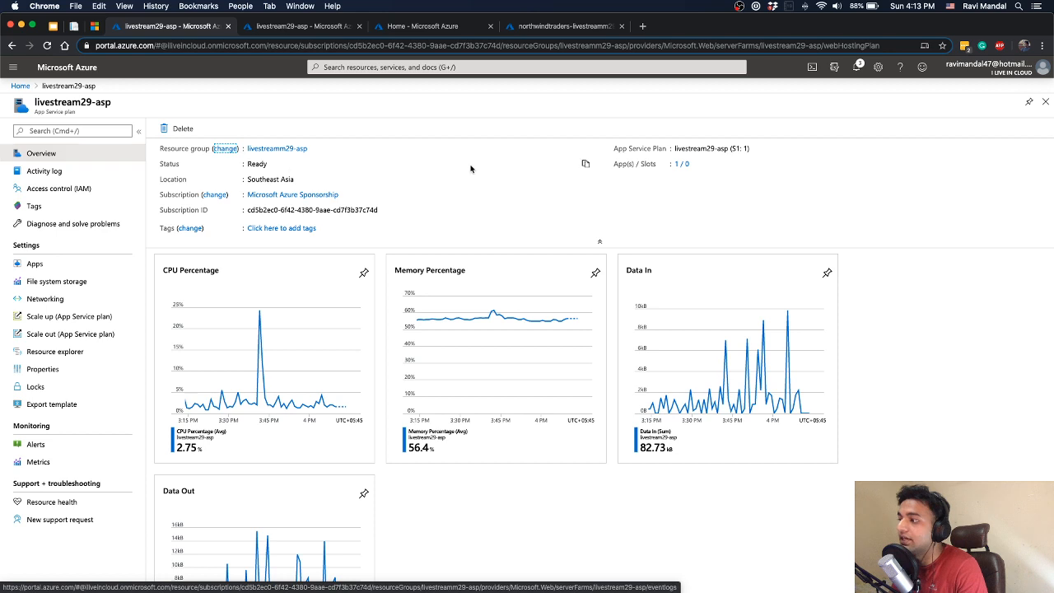
# View the apps and slots hosted on the livestream29-asp plan, and close the list
pyautogui.click(680, 164)
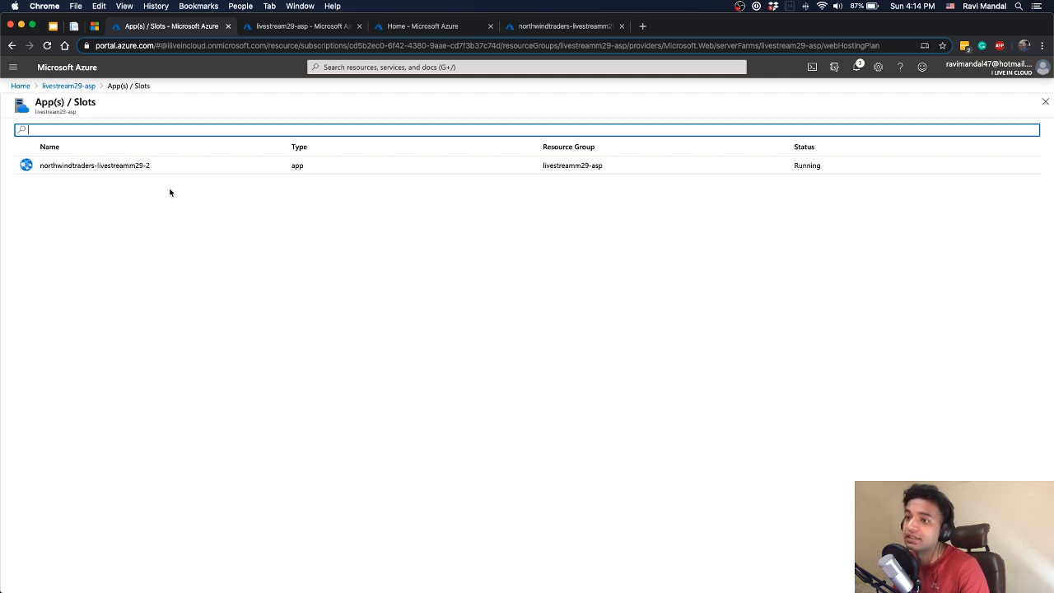
pyautogui.click(1045, 101)
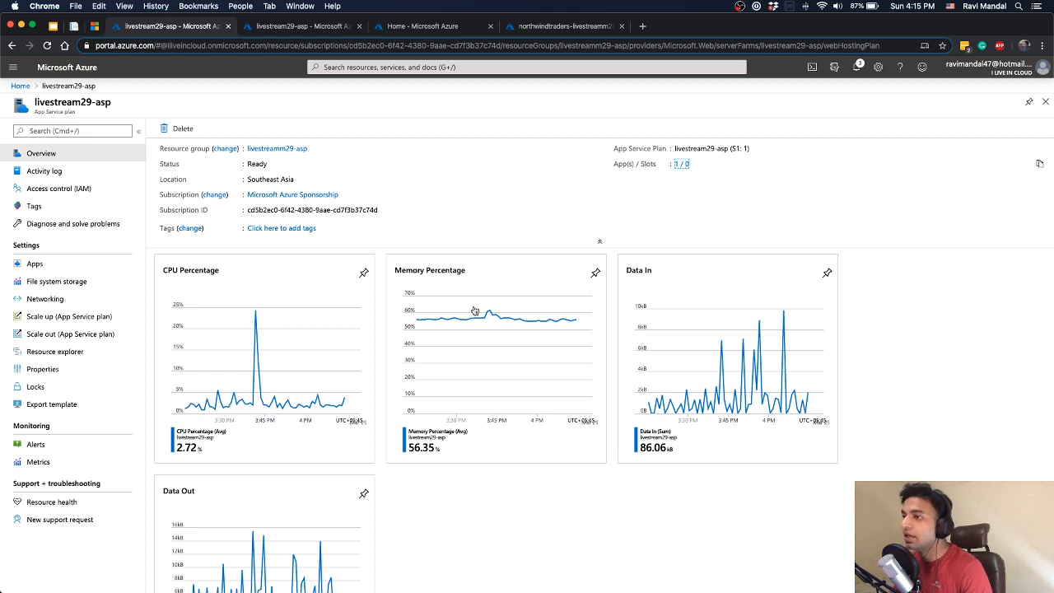
# Load northwindtraders-lsm29.azurewebsites.net in a new browser tab
pyautogui.click(642, 26)
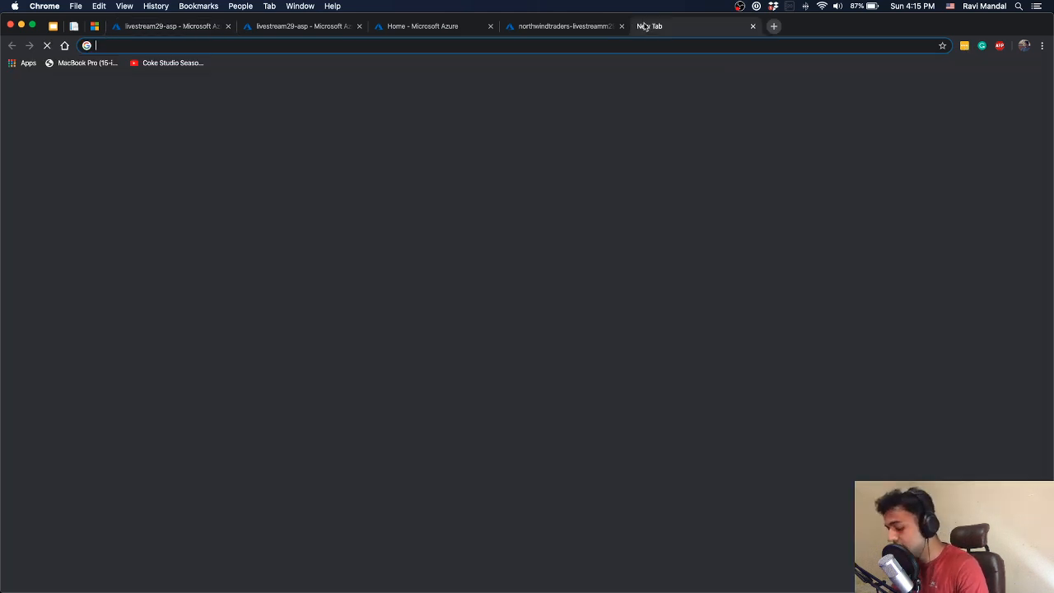
pyautogui.write('nrt')
pyautogui.press('BackSpace')
pyautogui.press('BackSpace')
pyautogui.write('o')
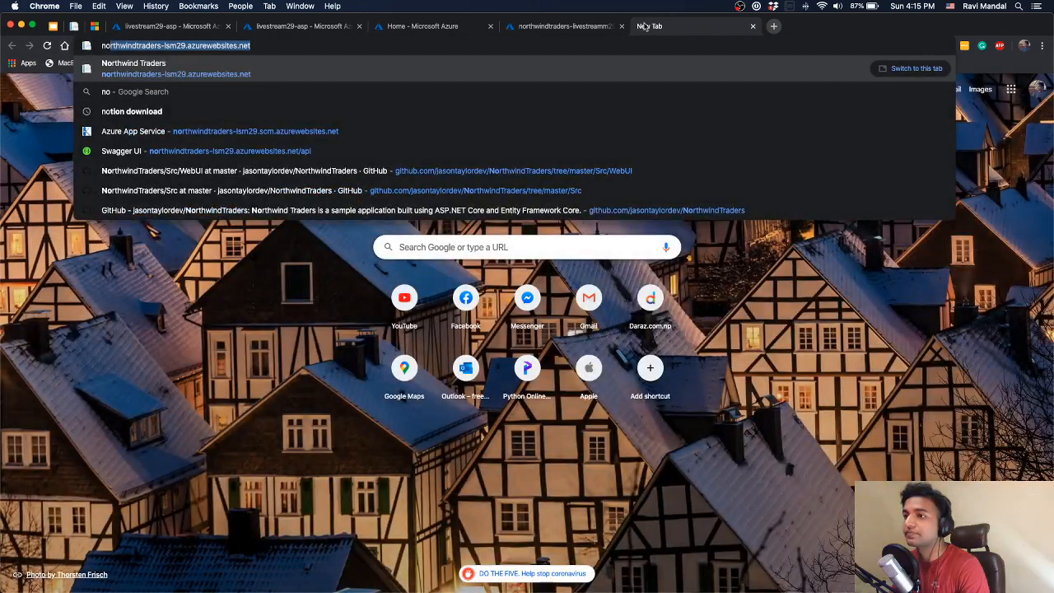
pyautogui.press('Return')
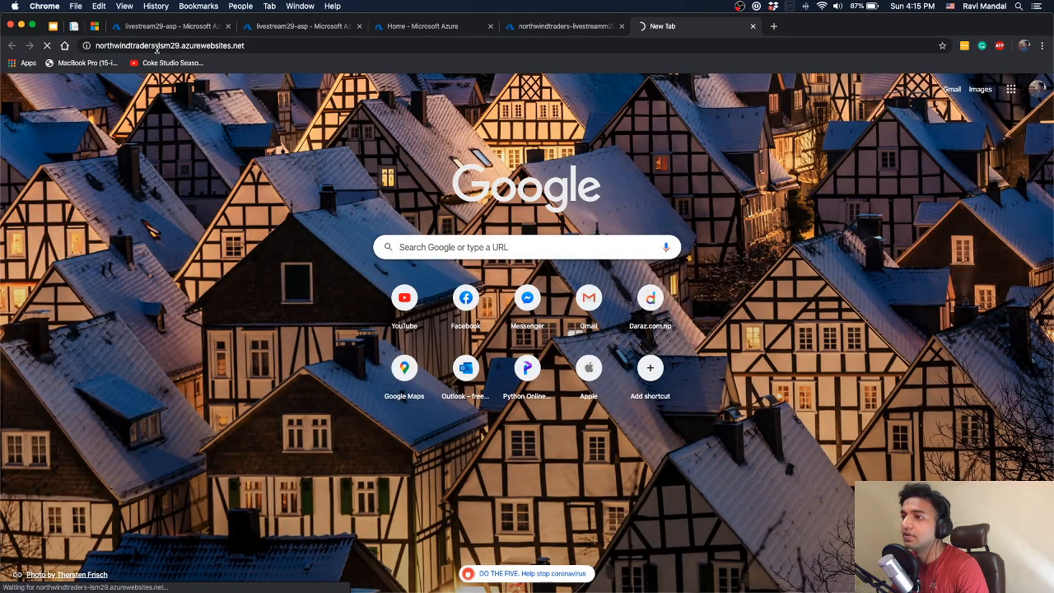
# Try to load the second app by changing the site address to northwindtraders-lsm29-2.azurewebsites.net
pyautogui.click(183, 47)
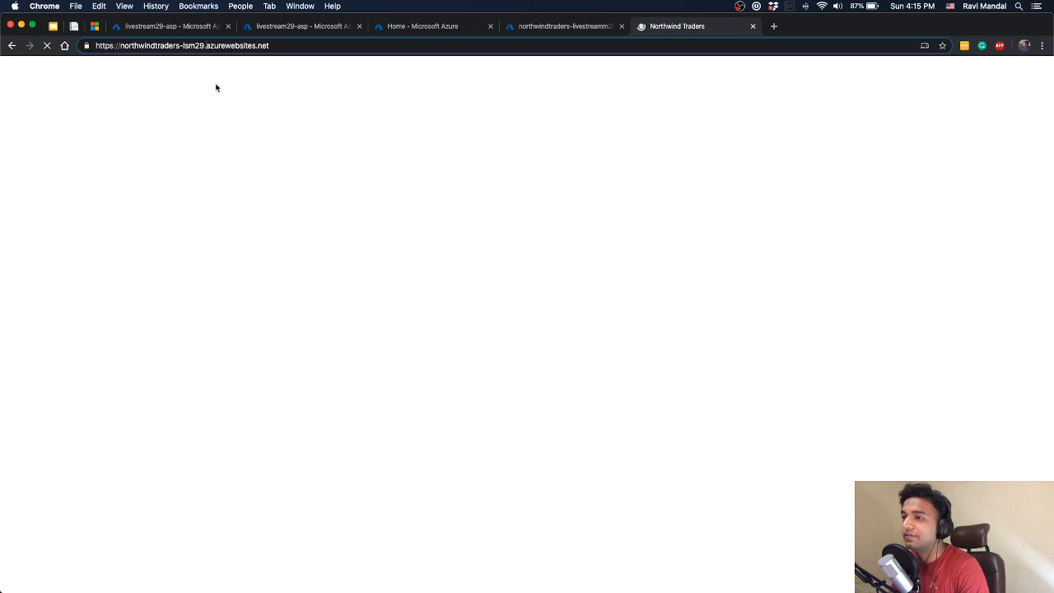
pyautogui.write('-2')
pyautogui.press('Return')
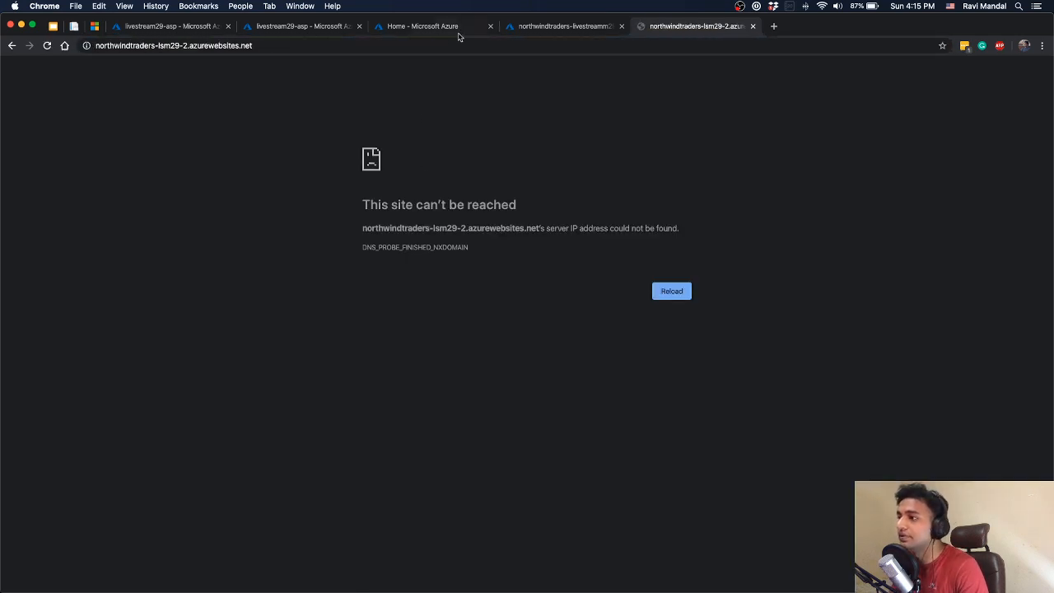
# Open northwindtraders-livestreamm29-2 from the livestream29-asp plan's list of apps and slots, and select its name
pyautogui.click(461, 30)
pyautogui.click(543, 34)
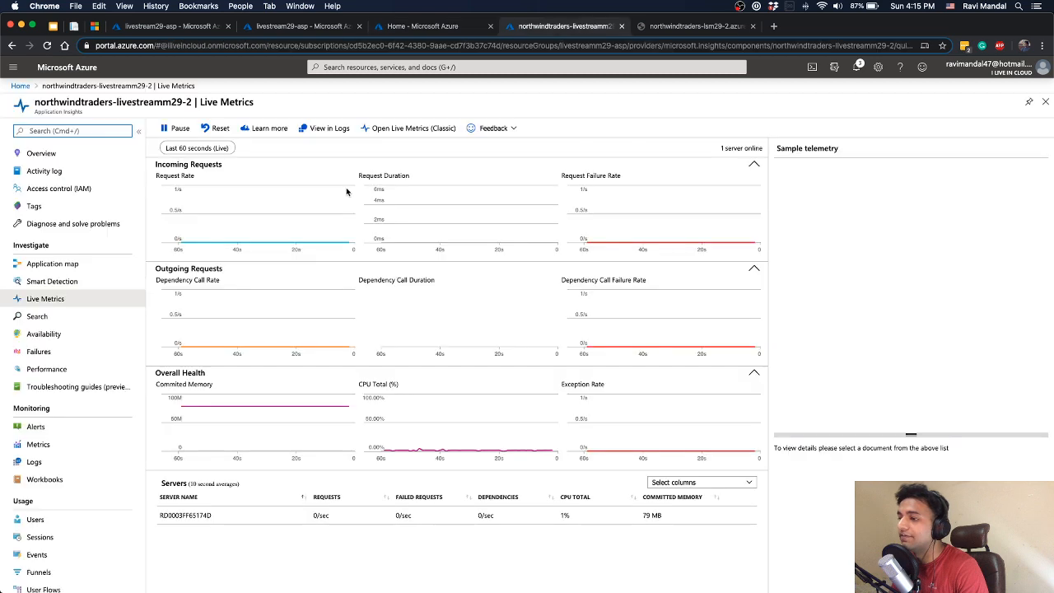
pyautogui.click(692, 28)
pyautogui.click(283, 29)
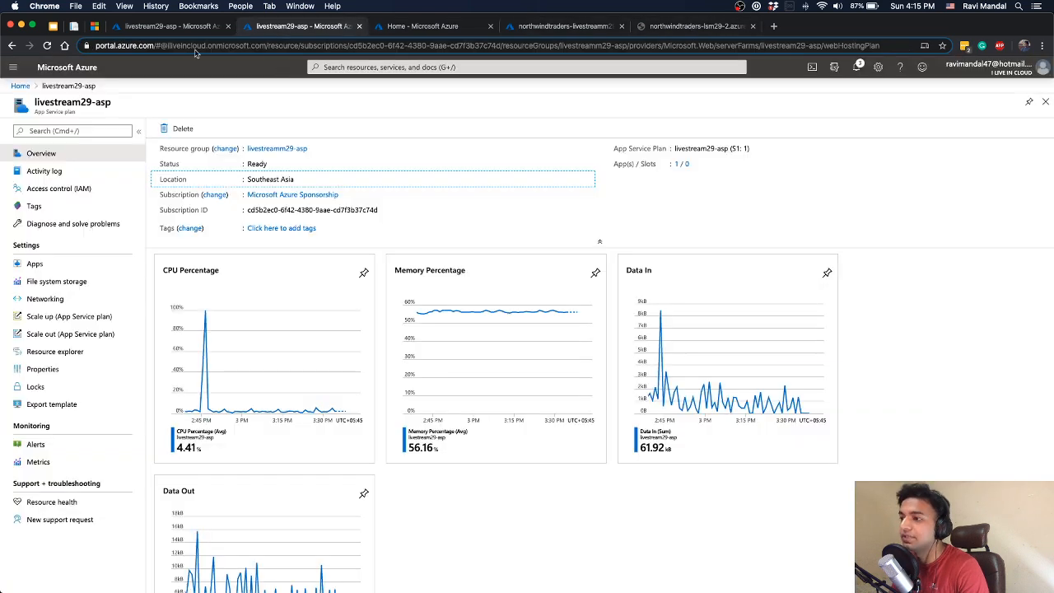
pyautogui.click(683, 166)
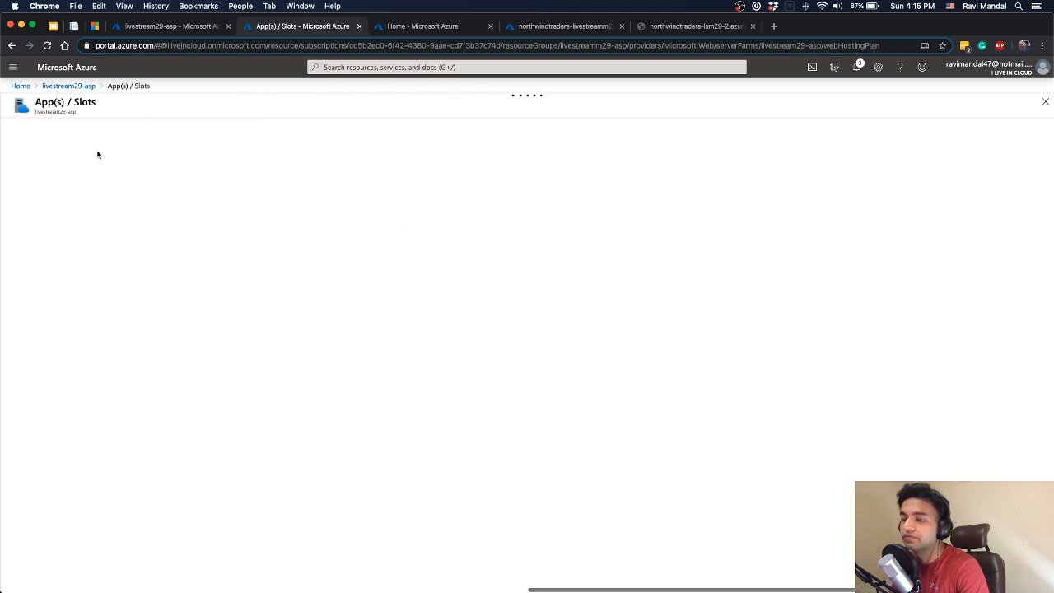
pyautogui.moveTo(156, 166)
pyautogui.mouseDown()
pyautogui.moveTo(79, 167)
pyautogui.moveTo(171, 179)
pyautogui.mouseUp()
pyautogui.click(149, 171)
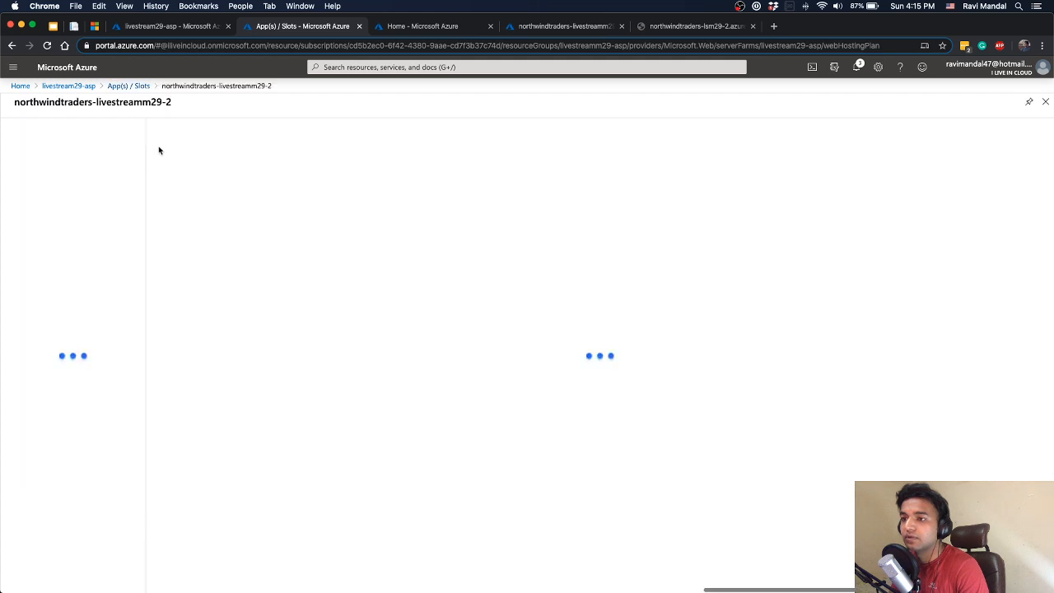
pyautogui.moveTo(174, 102); pyautogui.dragTo(16, 103)
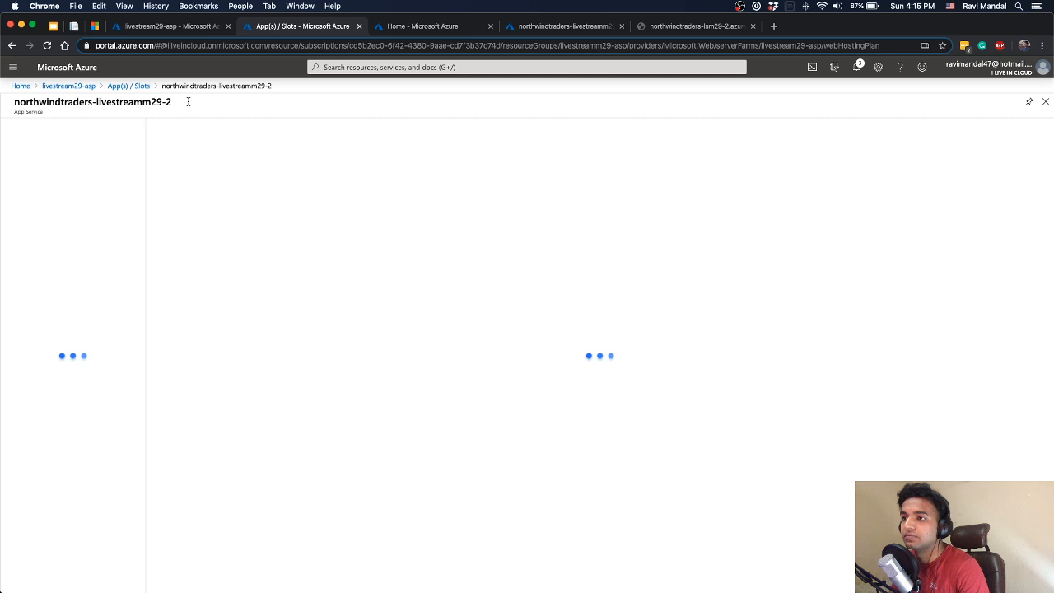
pyautogui.moveTo(188, 102); pyautogui.dragTo(32, 101)
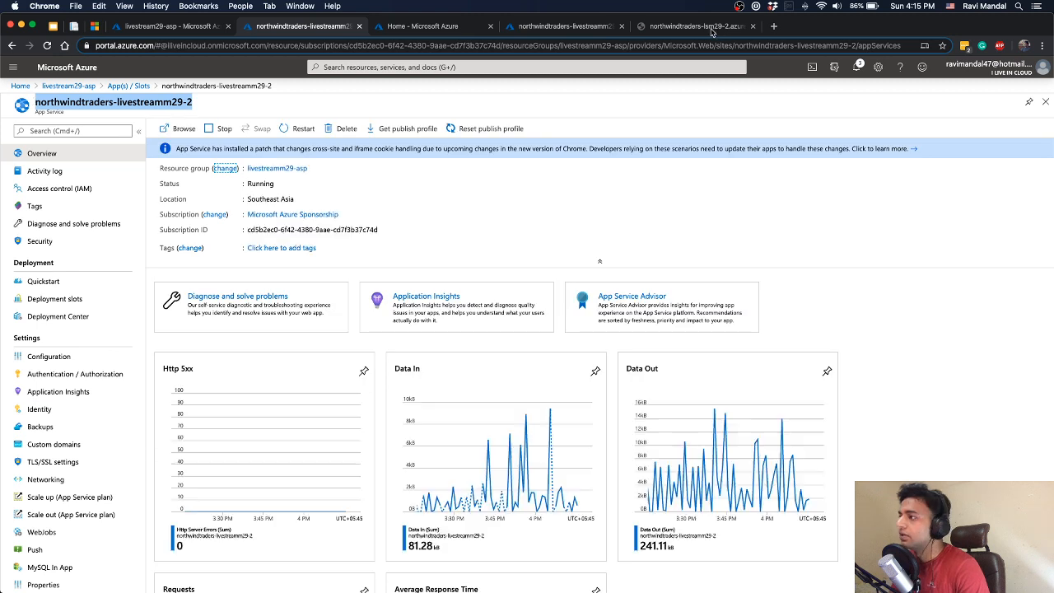
pyautogui.click(712, 30)
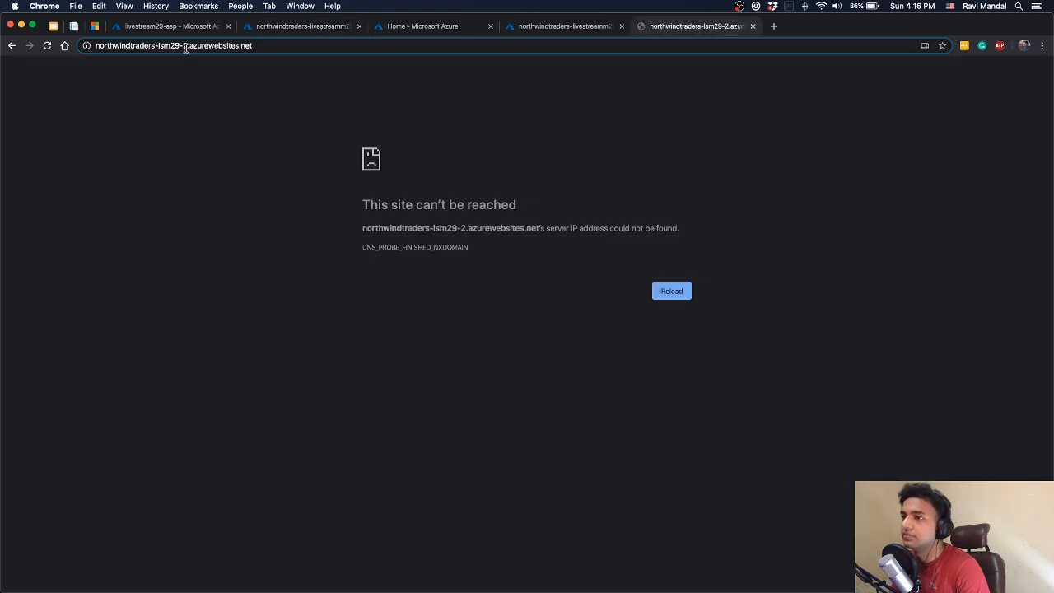
pyautogui.click(185, 45)
pyautogui.moveTo(194, 45); pyautogui.dragTo(124, 48)
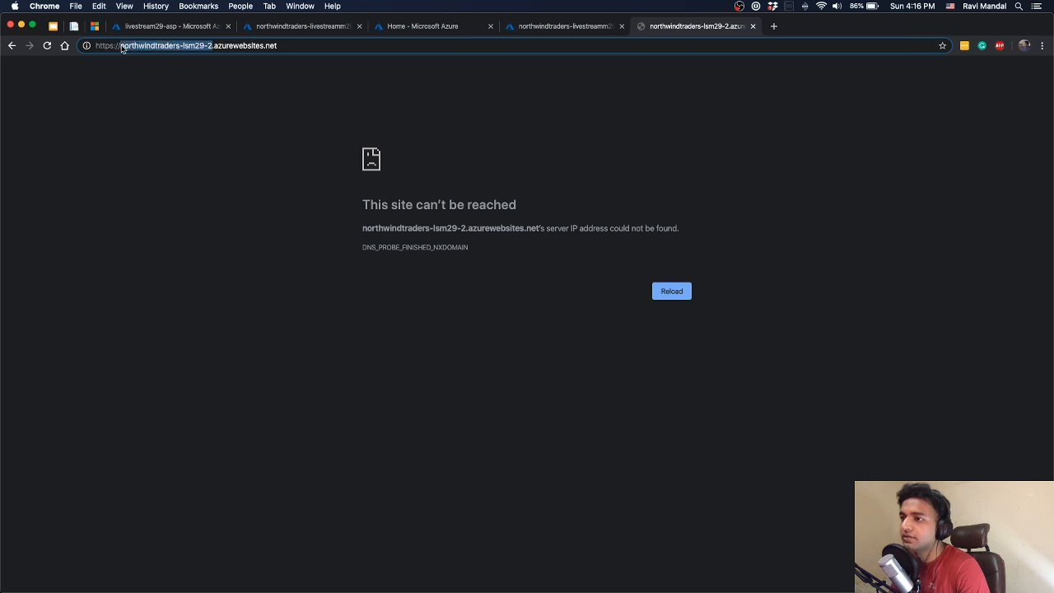
pyautogui.press('BackSpace')
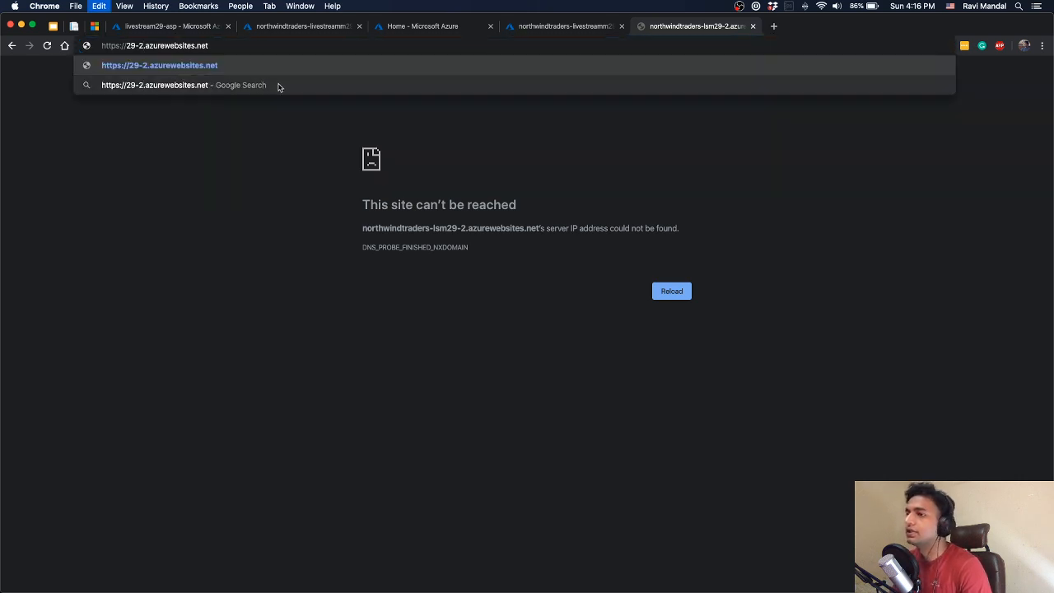
pyautogui.press('super+z')
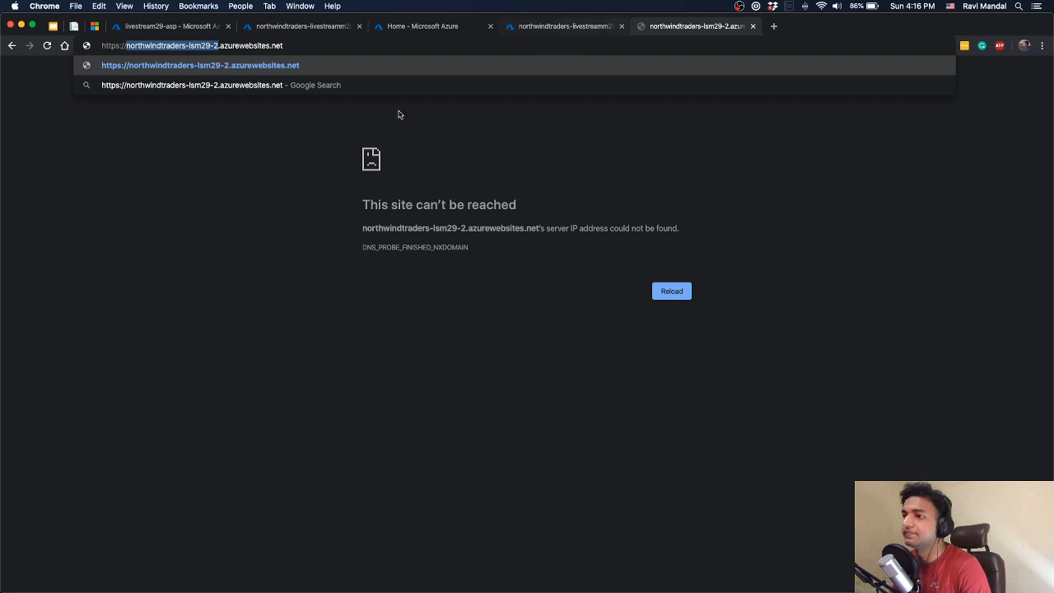
# Browse to the northwindtraders-livestreamm29-2 website from its App Service overview and log in to the site
pyautogui.click(536, 33)
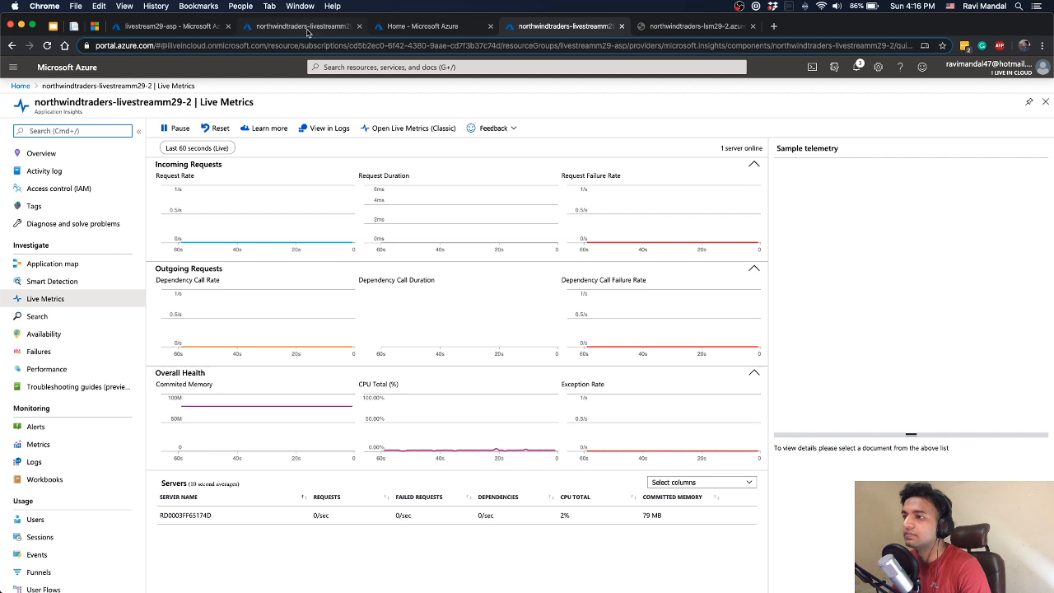
pyautogui.click(307, 31)
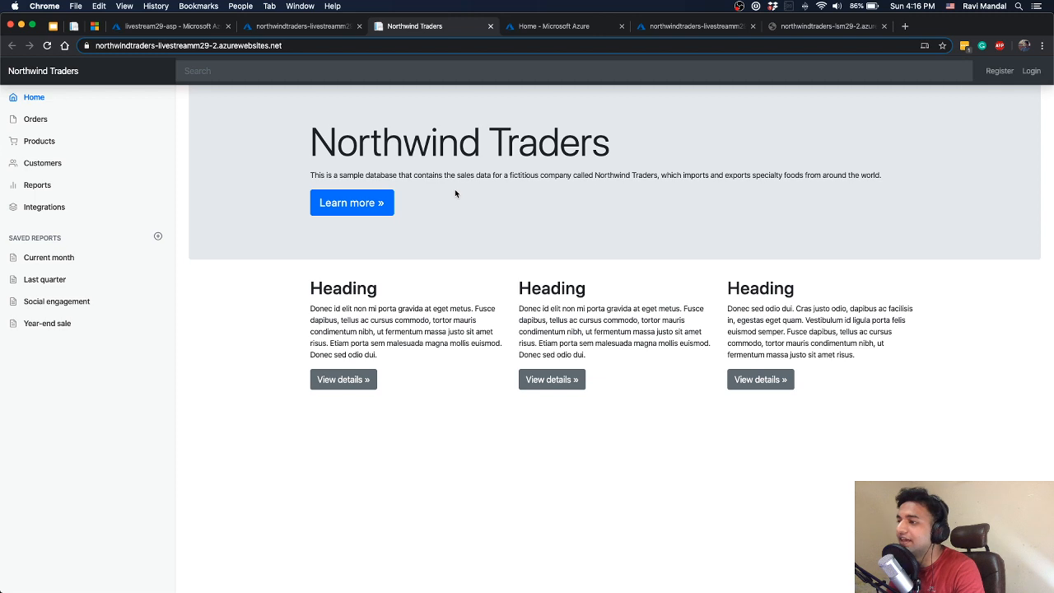
pyautogui.click(1031, 71)
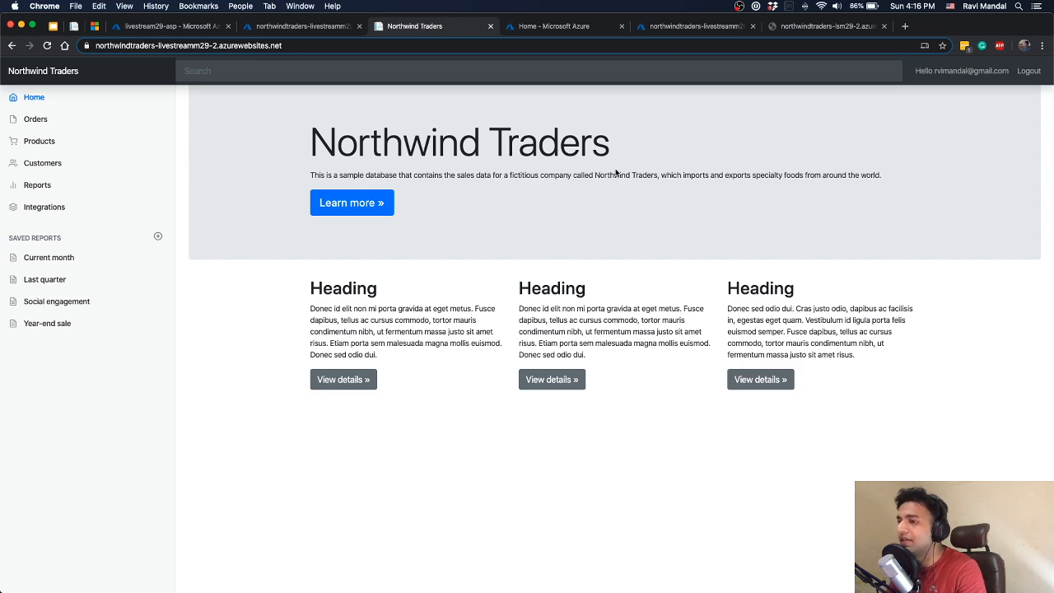
# Look through the full list of customers on the Northwind Traders site
pyautogui.click(33, 161)
pyautogui.scroll(-10, 387, 206)
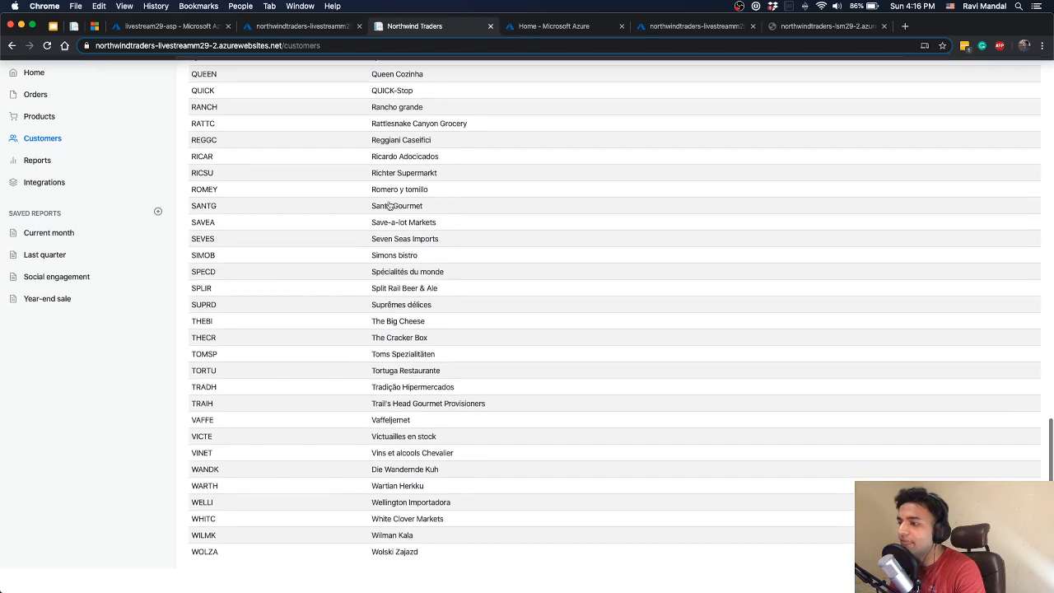
pyautogui.scroll(8, 390, 205)
pyautogui.scroll(3, 389, 205)
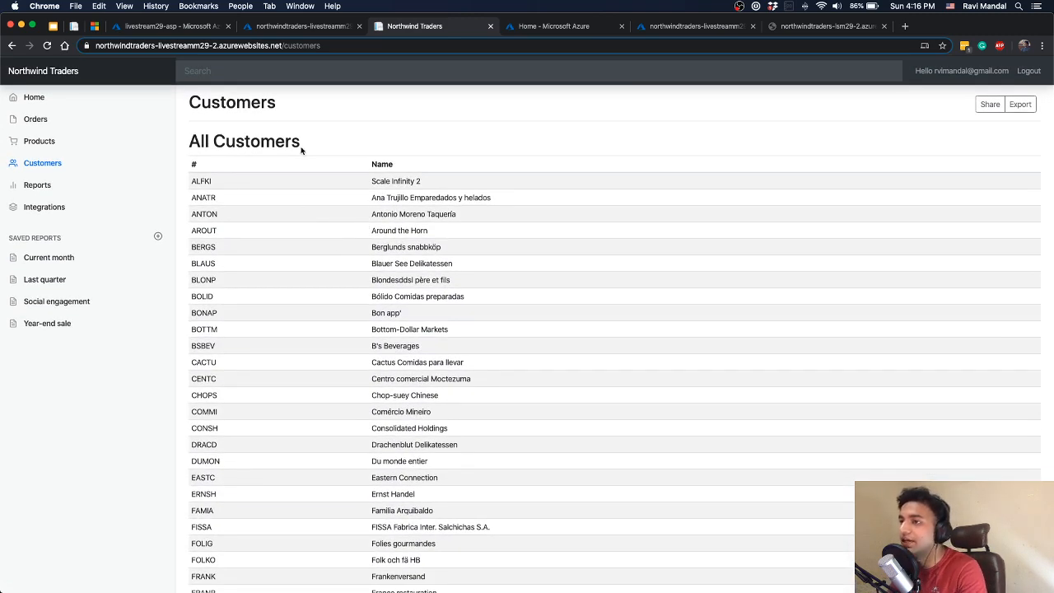
# Open the Bastion connection page of the lsm29-sql virtual machine from the portal's recent resources
pyautogui.click(301, 26)
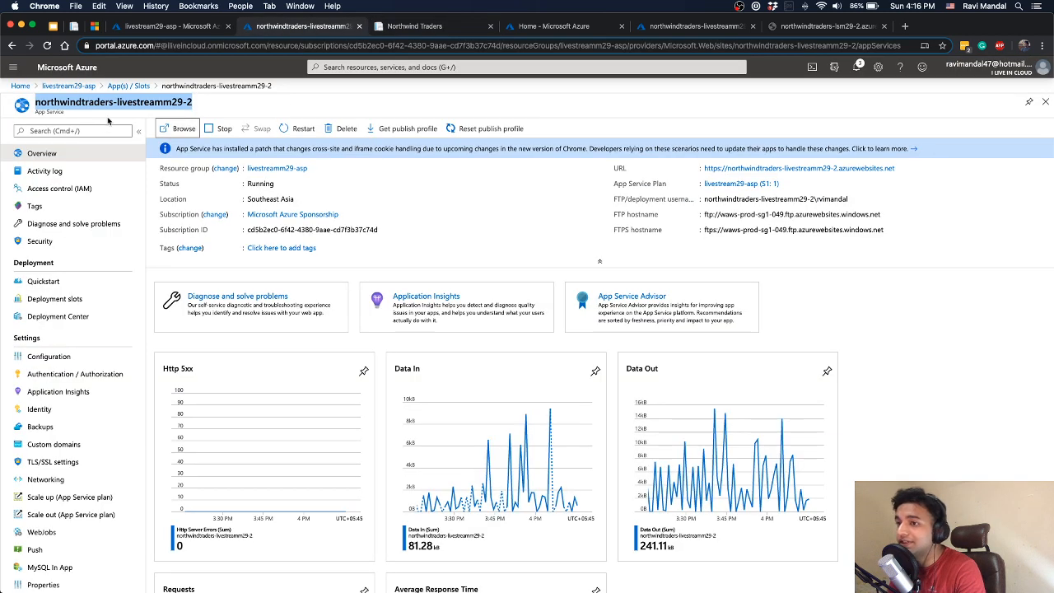
pyautogui.click(19, 86)
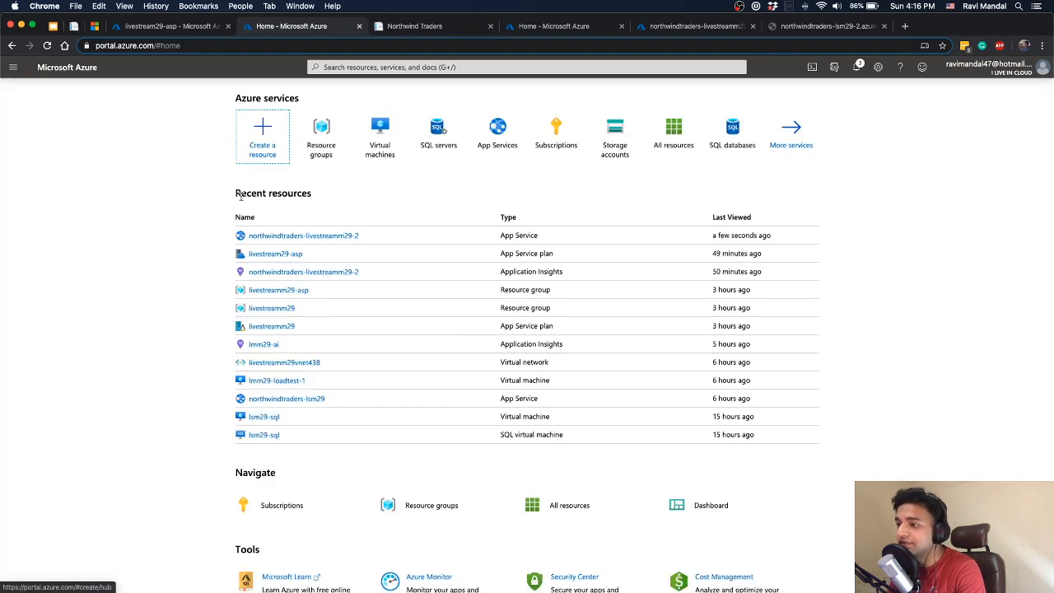
pyautogui.click(266, 417)
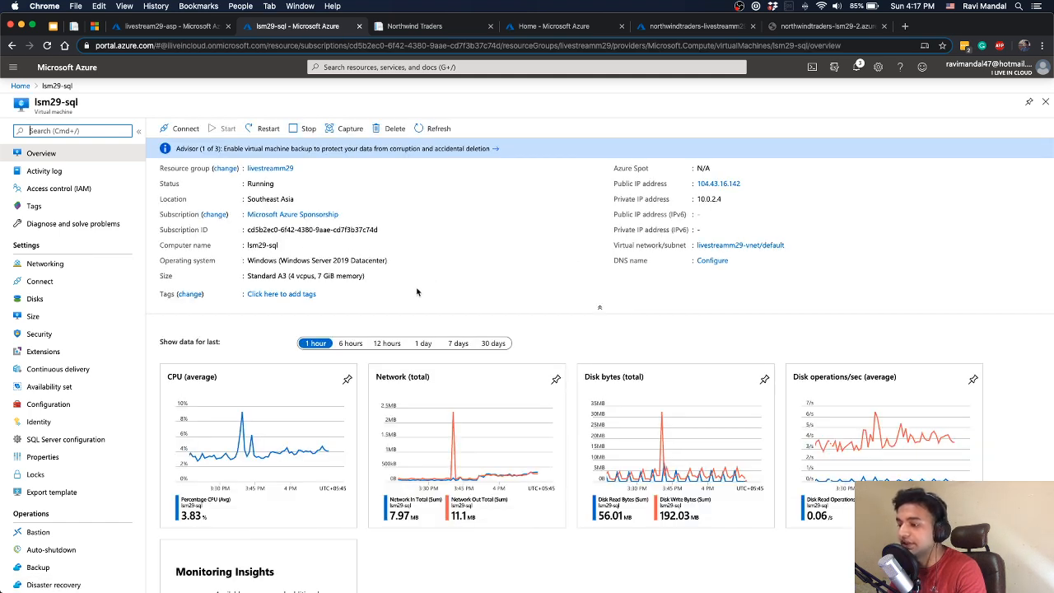
pyautogui.scroll(-3, 58, 370)
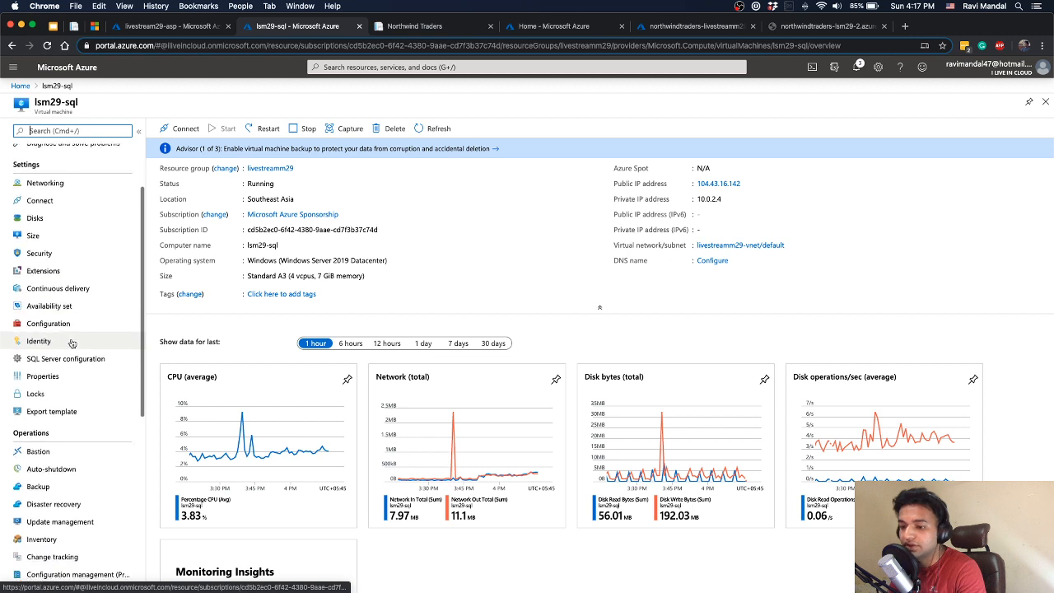
pyautogui.click(39, 436)
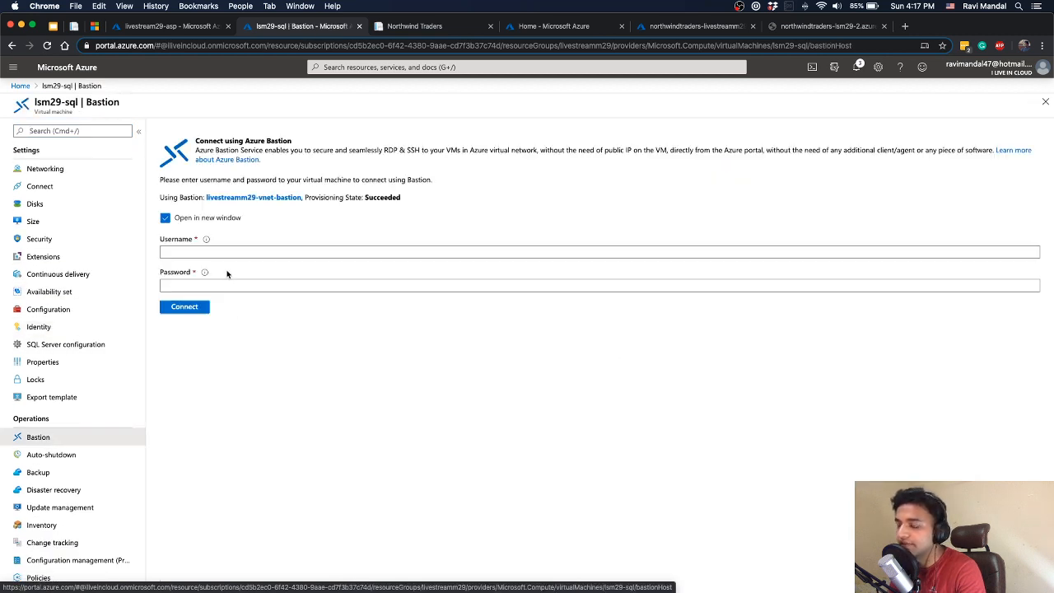
# Enter the virtual machine's username and password and connect to lsm29-sql through Bastion in a new window
pyautogui.click(199, 252)
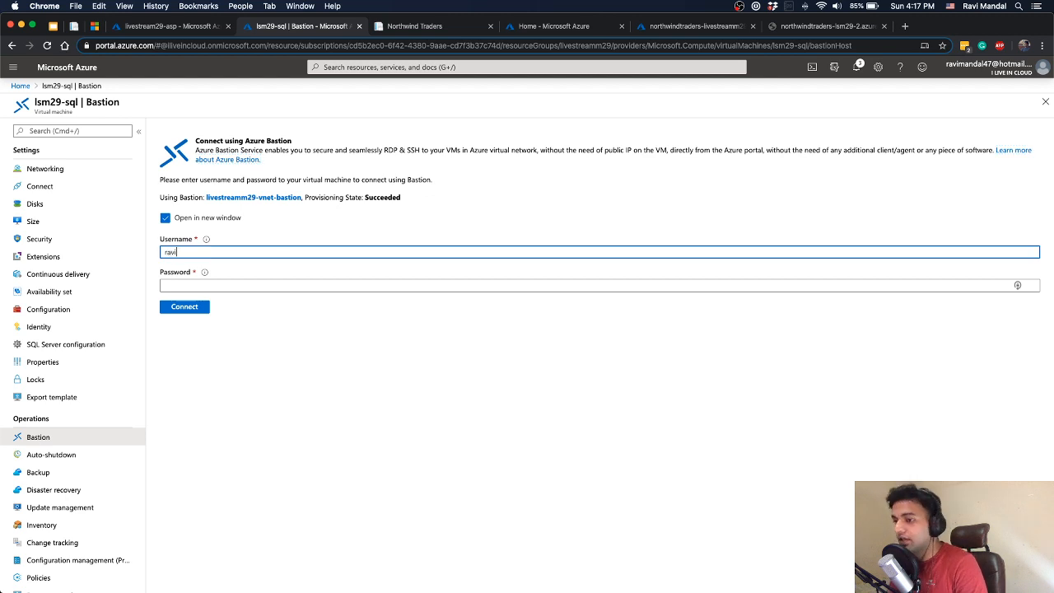
pyautogui.write('ravi')
pyautogui.press('Tab')
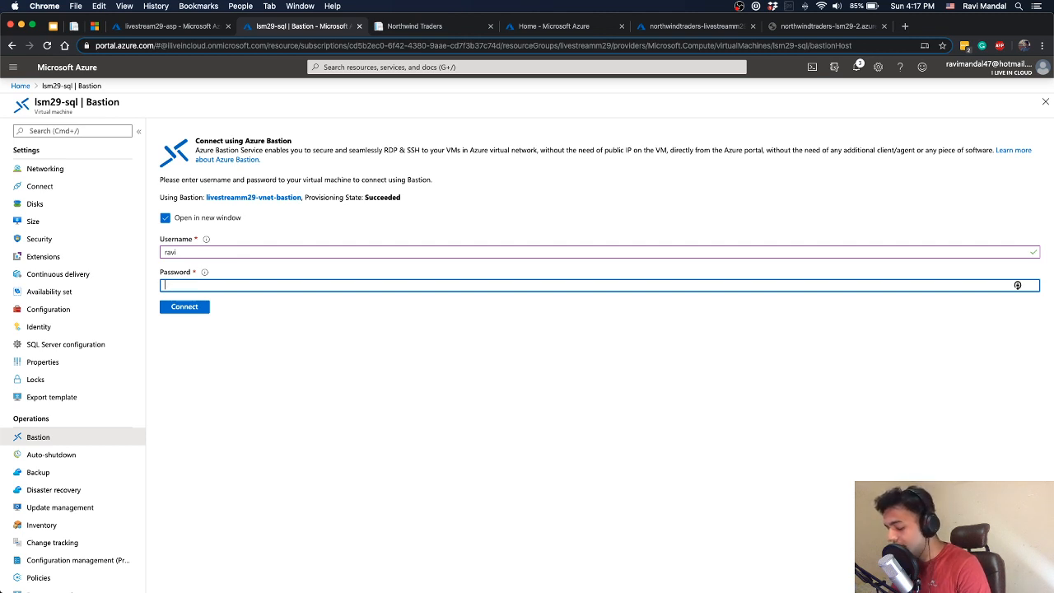
pyautogui.write('•••')
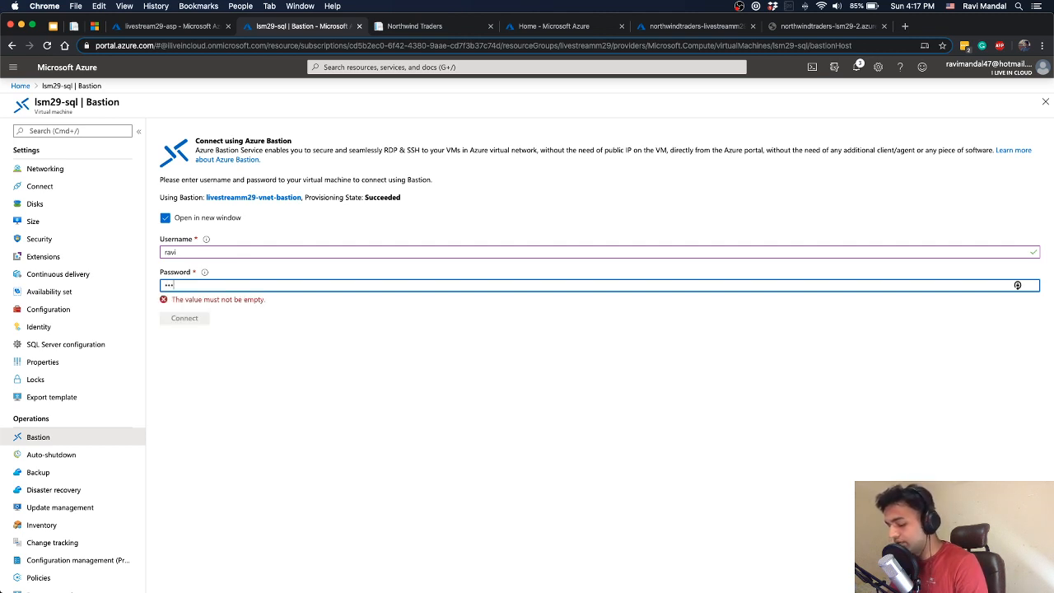
pyautogui.write('•••')
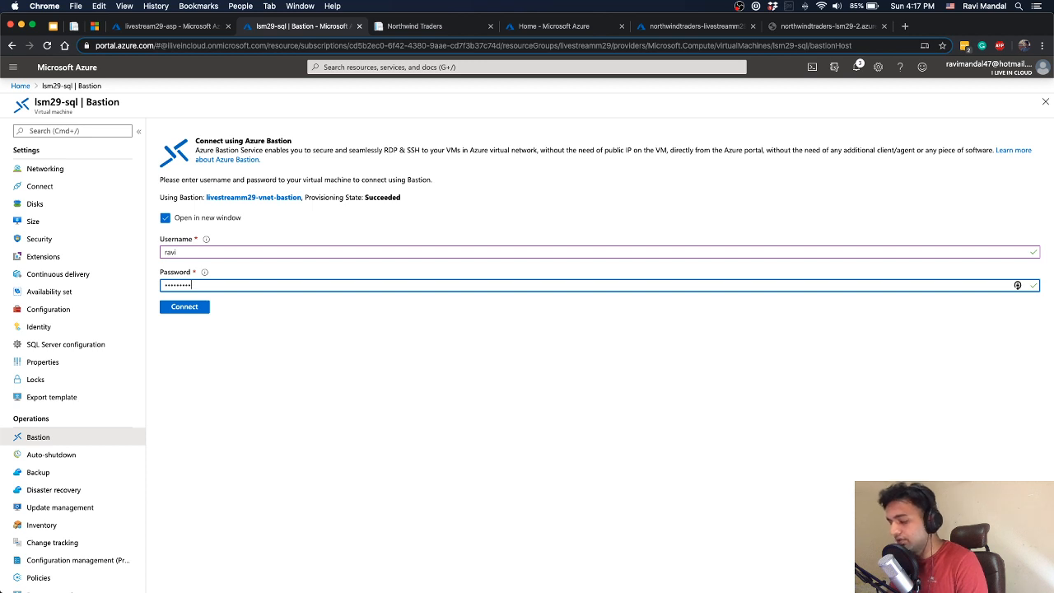
pyautogui.press('super+a')
pyautogui.write('•••••')
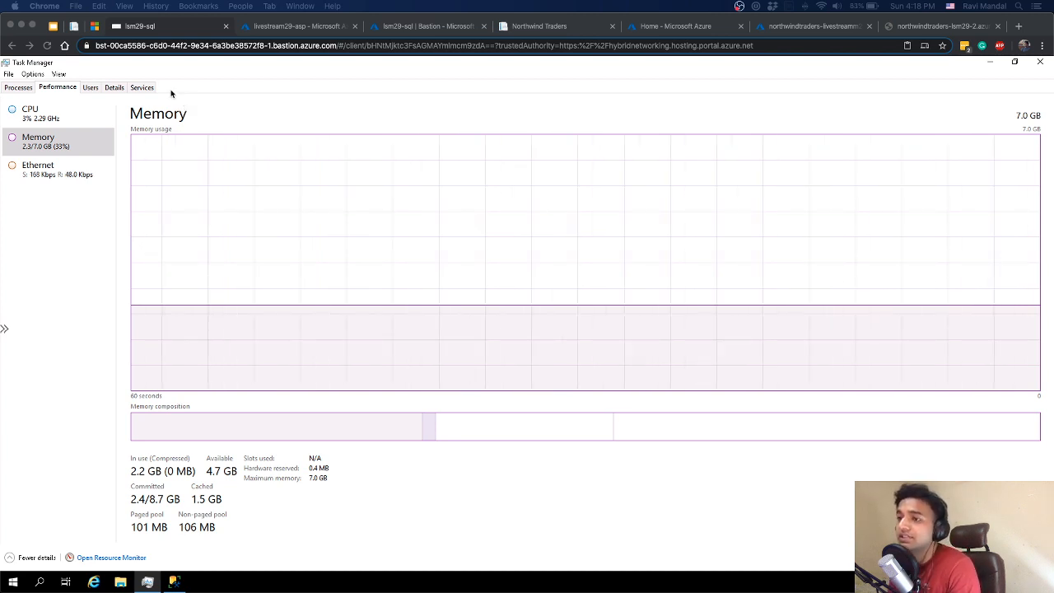
# Switch to Visual Studio Code and review the WebUI project's appsettings.json and the http_post.js load test script
pyautogui.click(301, 25)
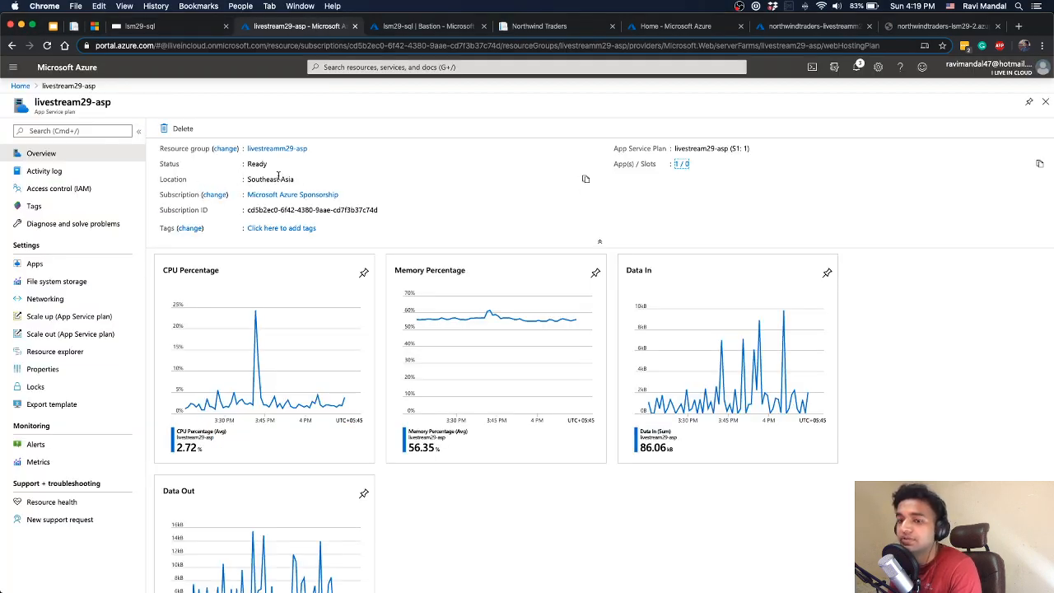
pyautogui.hotkey('ctrl', 'Right')
pyautogui.hotkey('ctrl', 'Left')
pyautogui.hotkey('ctrl', 'Left')
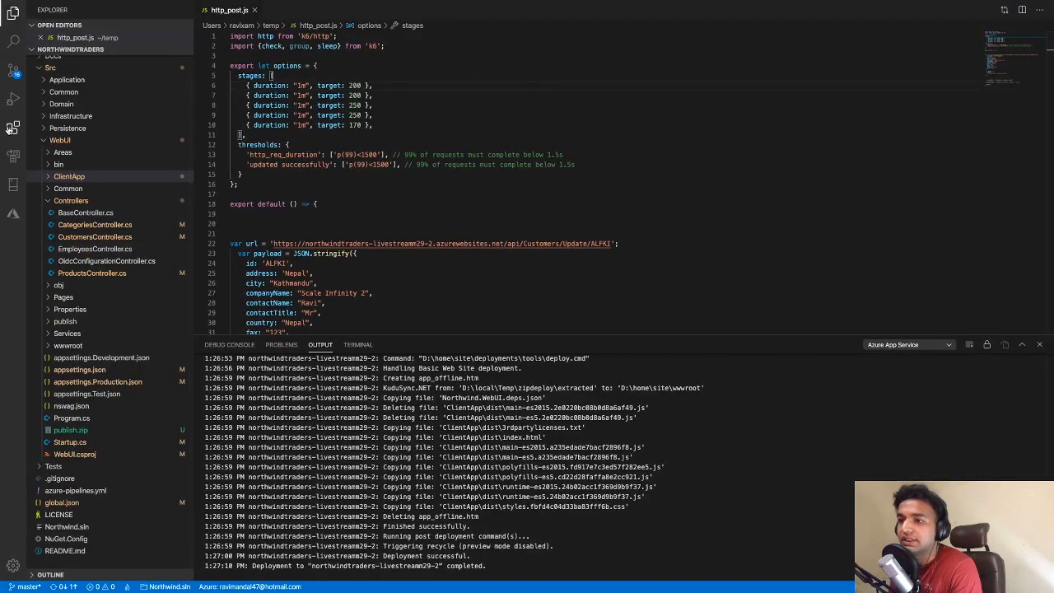
pyautogui.click(105, 371)
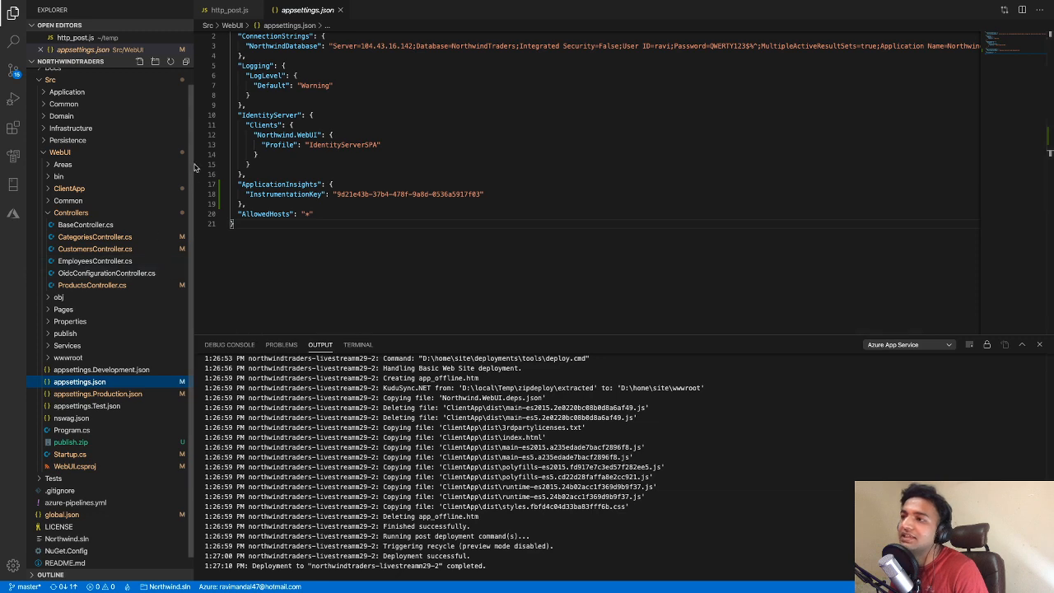
pyautogui.click(228, 15)
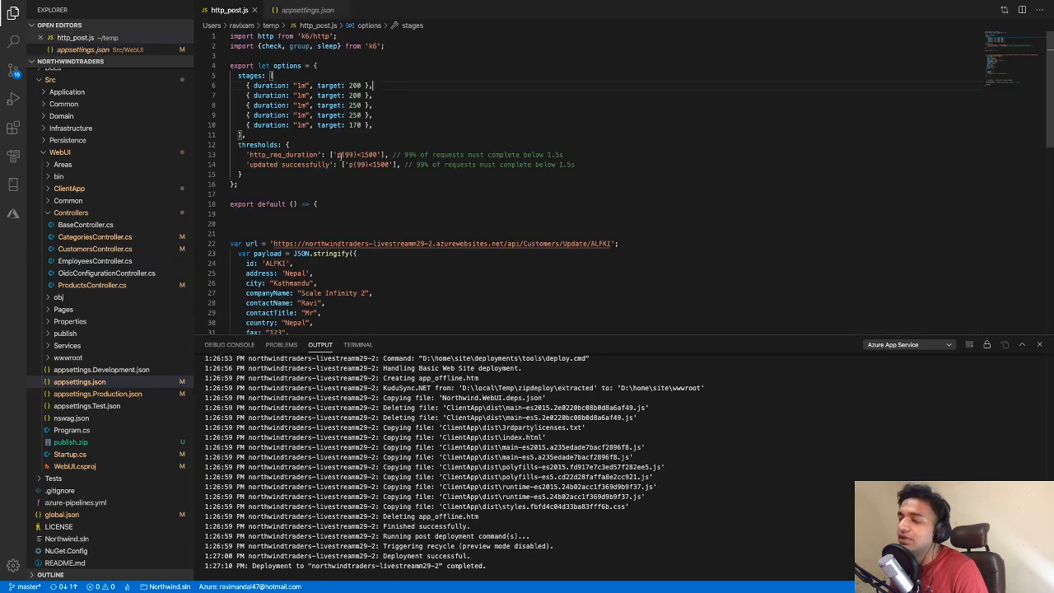
# Return to Chrome and review the Northwind Traders customers page and the livestream29-asp plan's overview charts
pyautogui.hotkey('ctrl', 'Right')
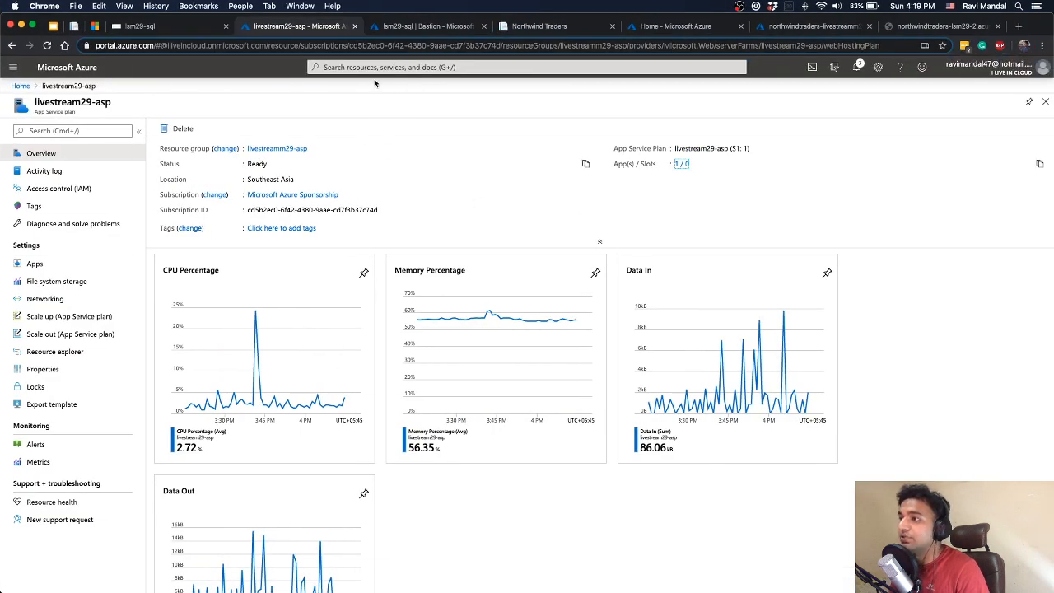
pyautogui.click(519, 34)
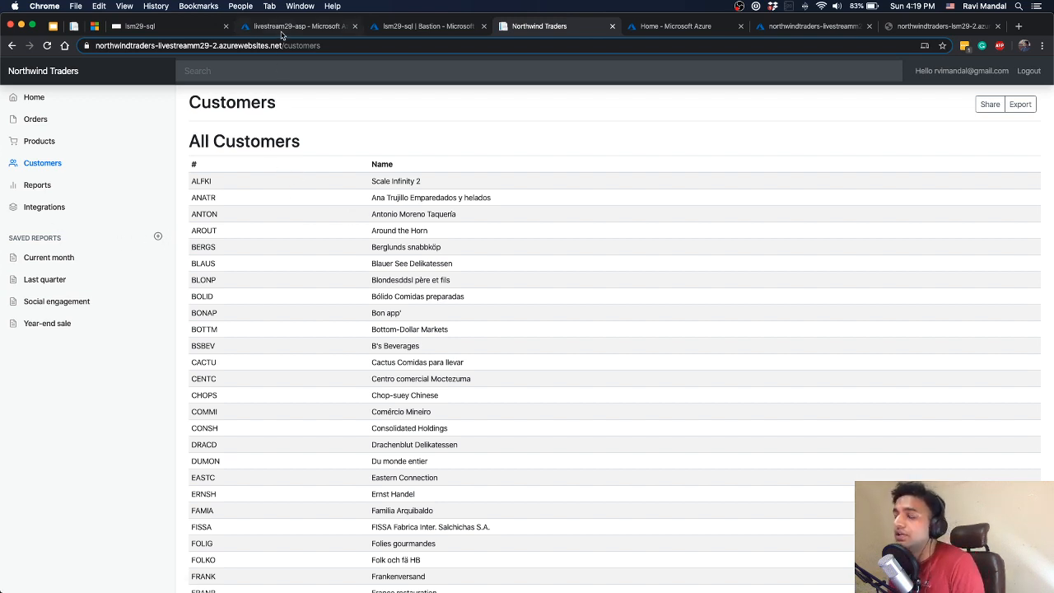
pyautogui.click(320, 29)
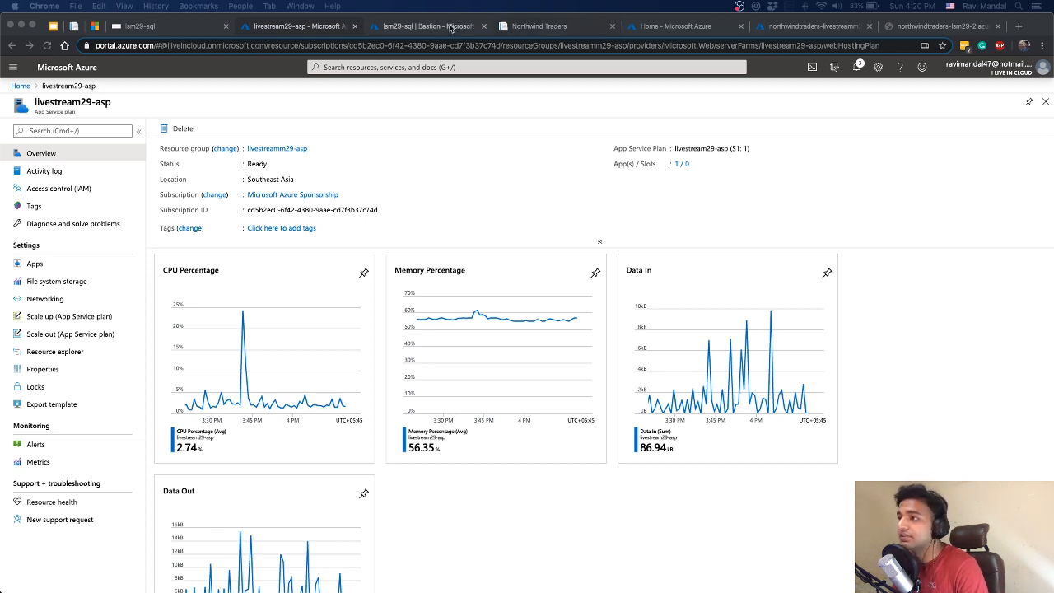
pyautogui.click(572, 67)
pyautogui.hotkey('ctrl', 'Tab')
pyautogui.click(554, 32)
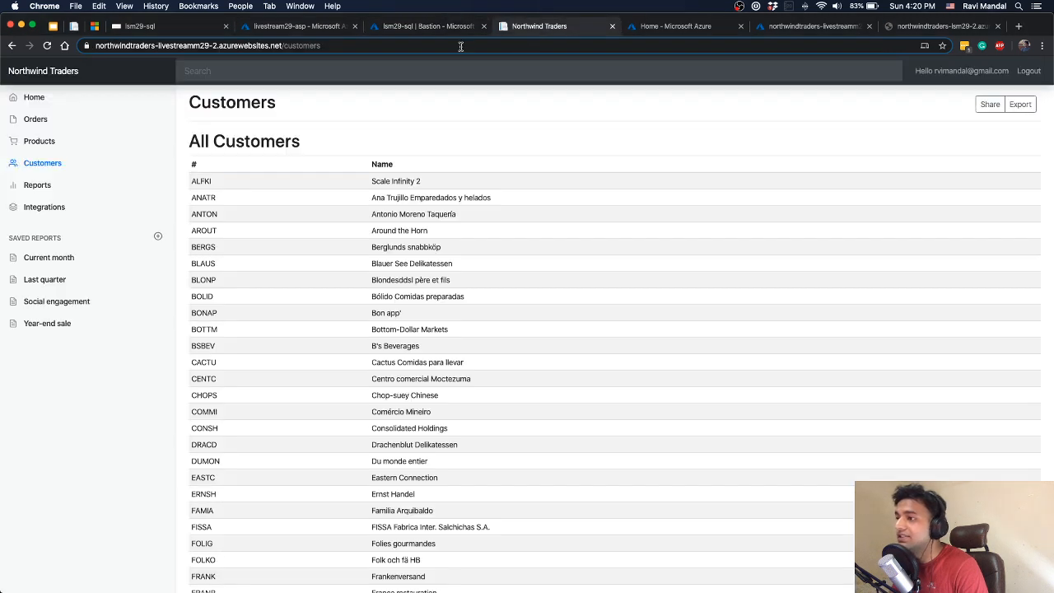
# Switch to the Terminal window and list the files in the temp folder
pyautogui.click(441, 28)
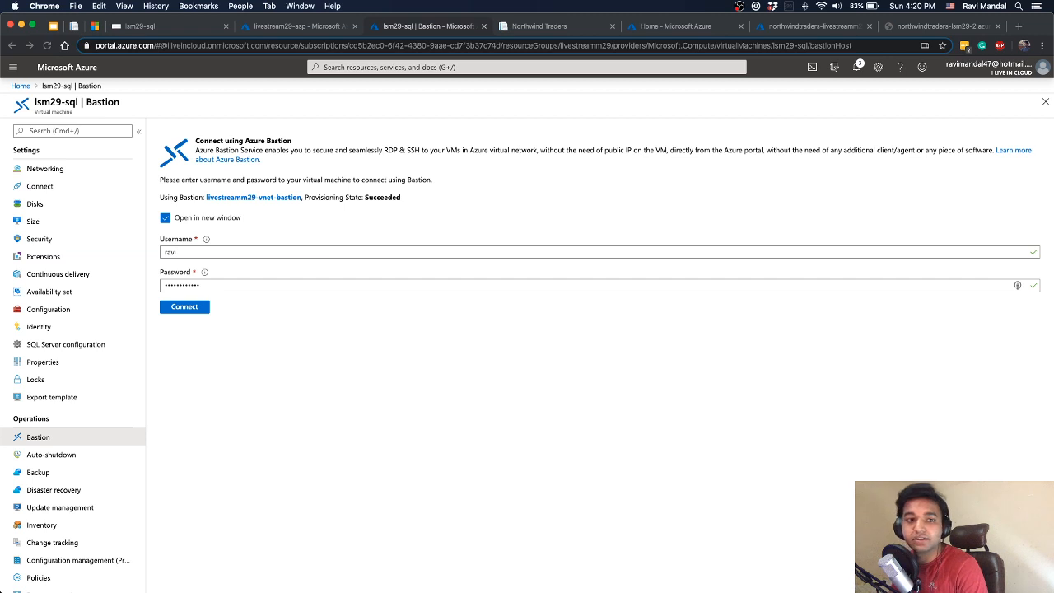
pyautogui.press('super+Tab')
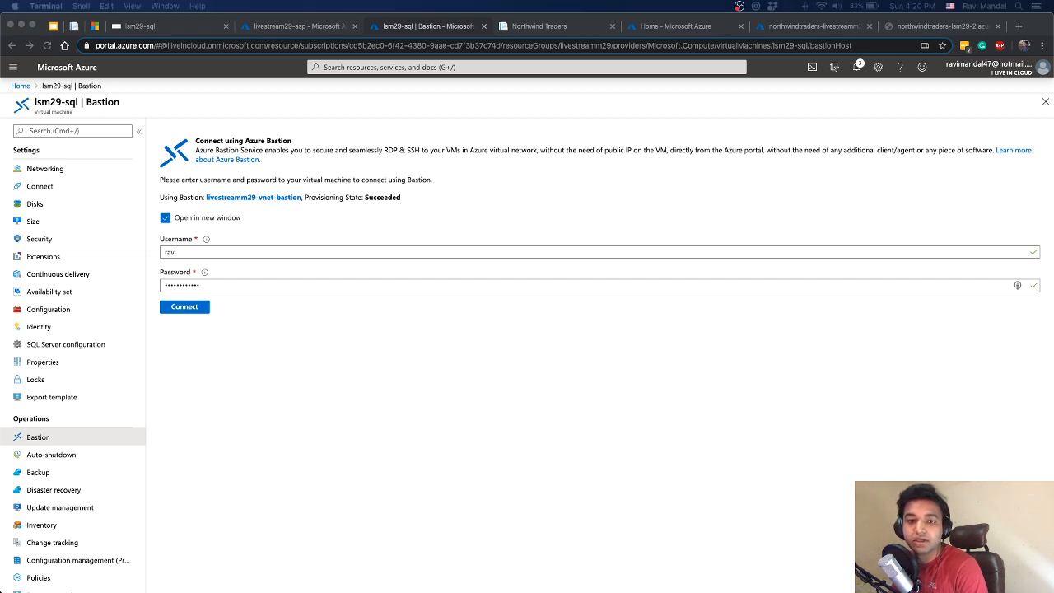
pyautogui.moveTo(0, 144); pyautogui.dragTo(617, 223)
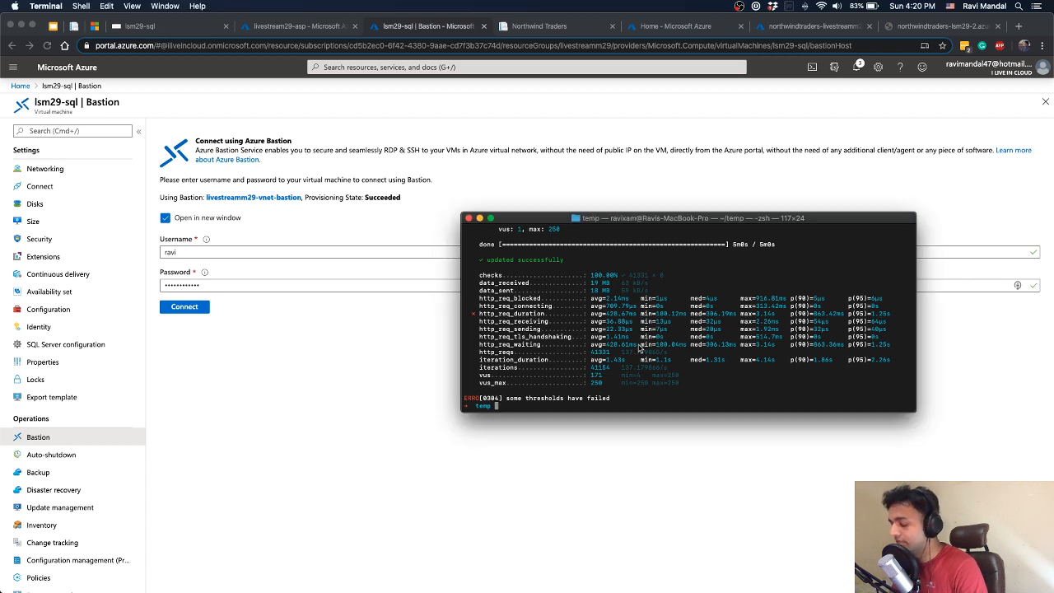
pyautogui.write('ls')
pyautogui.press('Return')
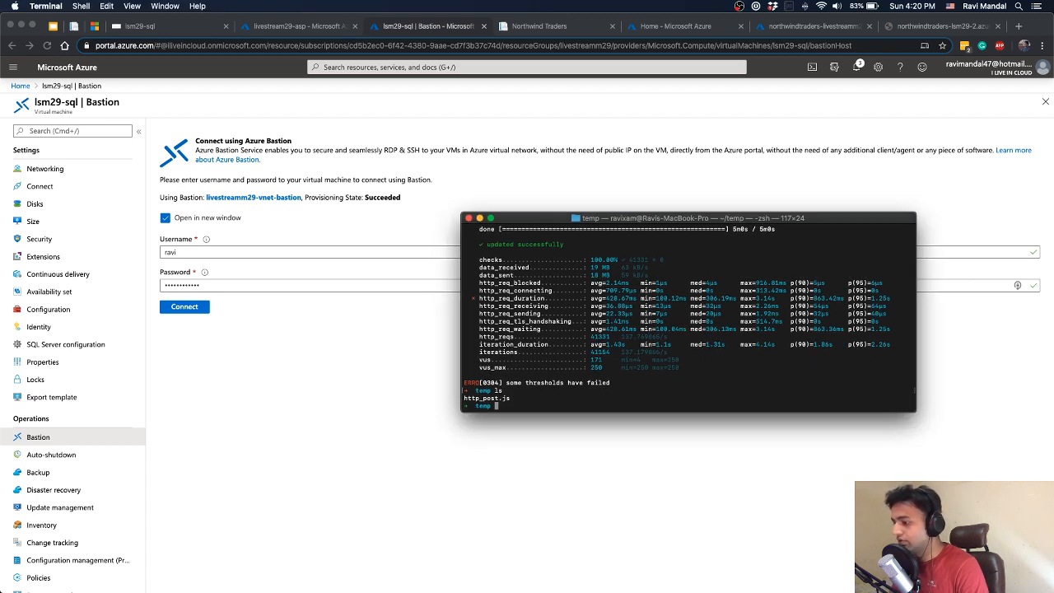
pyautogui.write('p')
pyautogui.press('BackSpace')
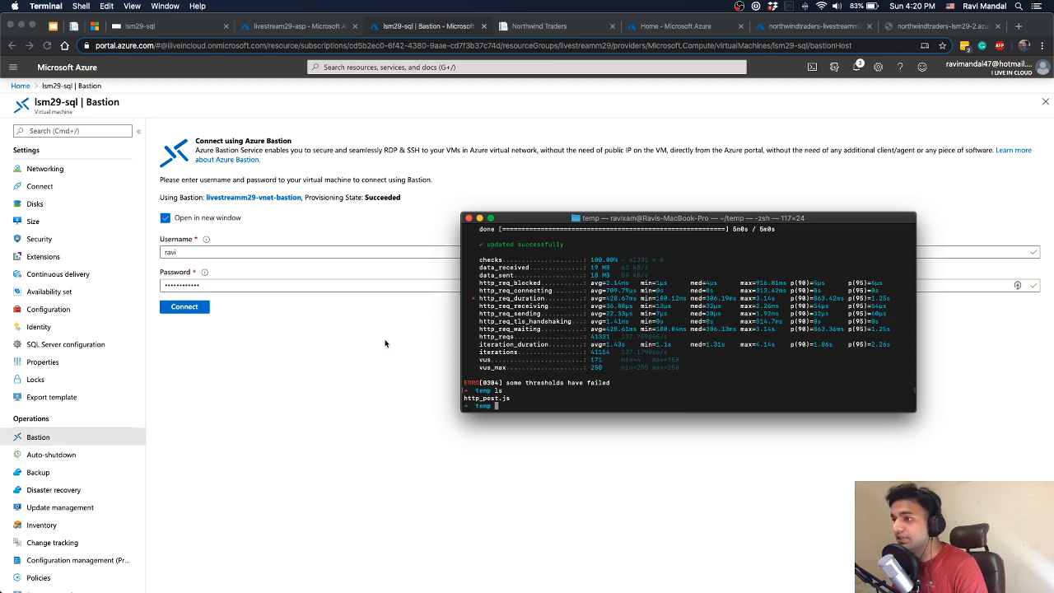
# Switch to Visual Studio Code, comment out every http_post.js load stage except the first 1m stage targeting 200, and save the script
pyautogui.hotkey('ctrl', 'Right')
pyautogui.hotkey('ctrl', 'Left')
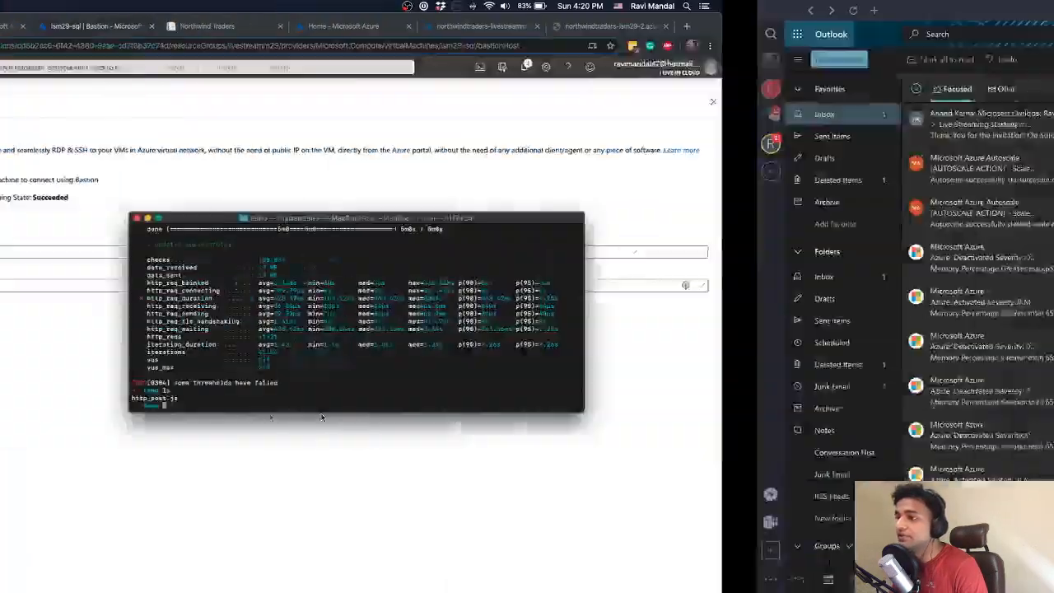
pyautogui.hotkey('ctrl', 'Left')
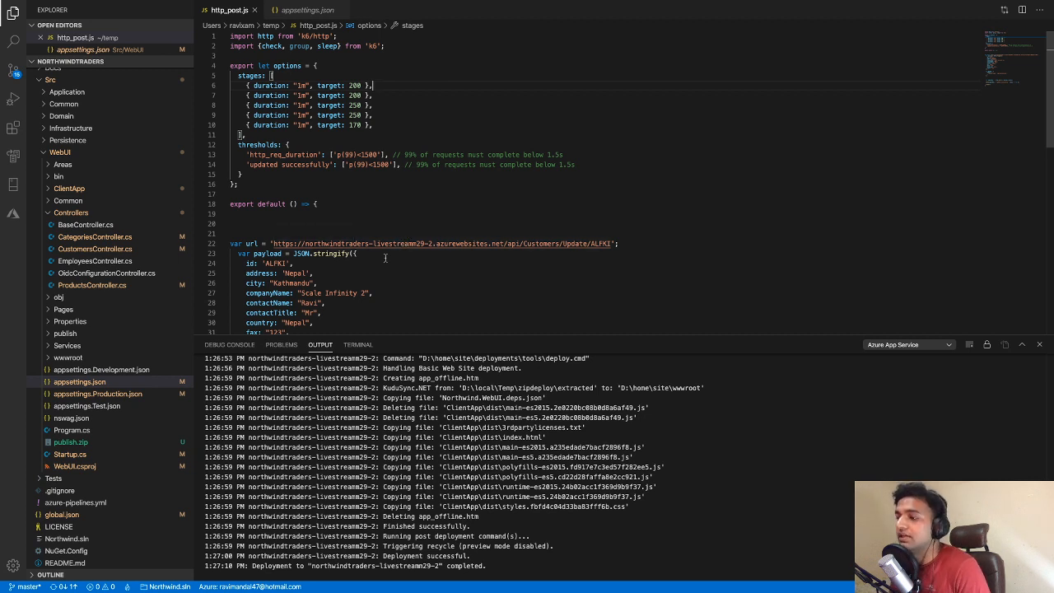
pyautogui.scroll(-2, 460, 250)
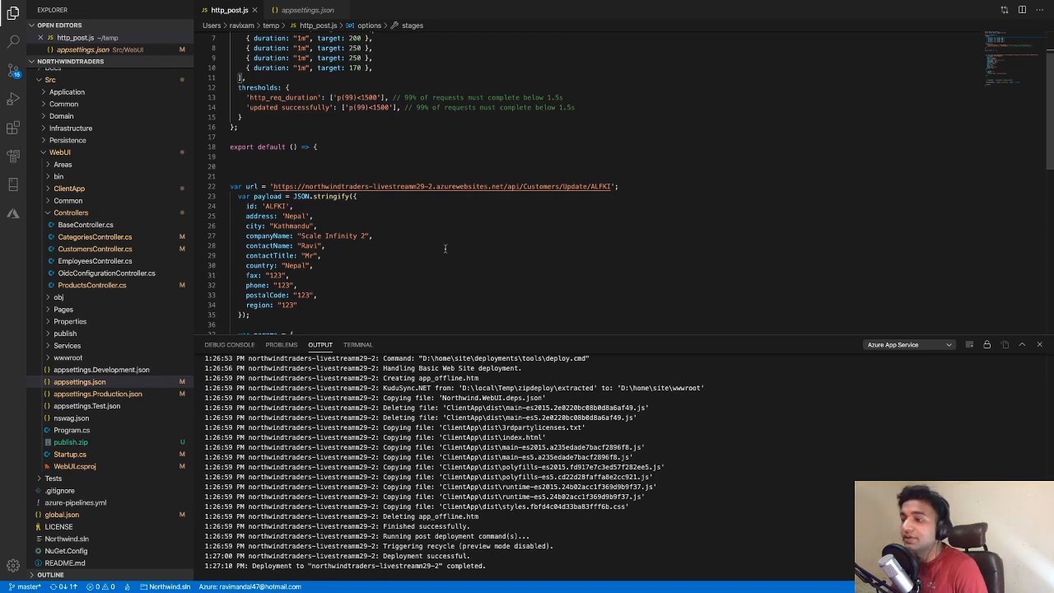
pyautogui.scroll(2, 440, 243)
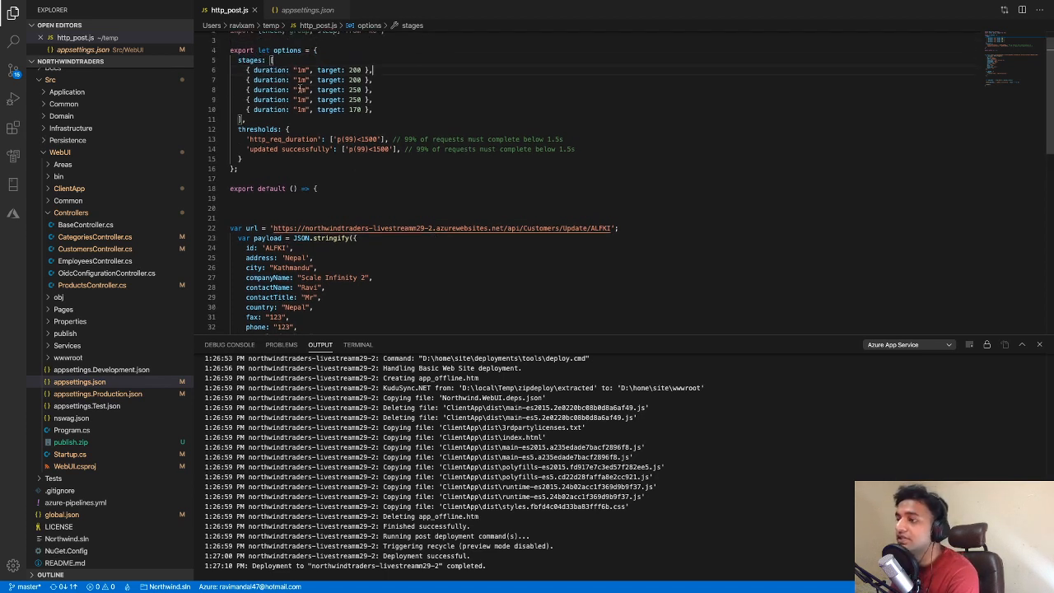
pyautogui.moveTo(283, 70); pyautogui.dragTo(383, 69)
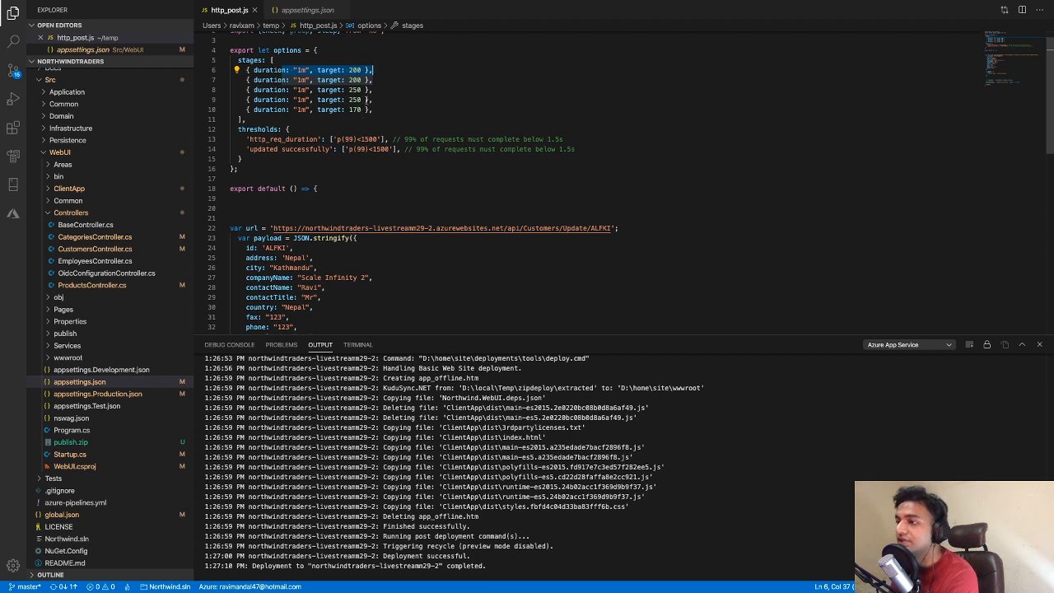
pyautogui.moveTo(391, 109); pyautogui.dragTo(246, 79)
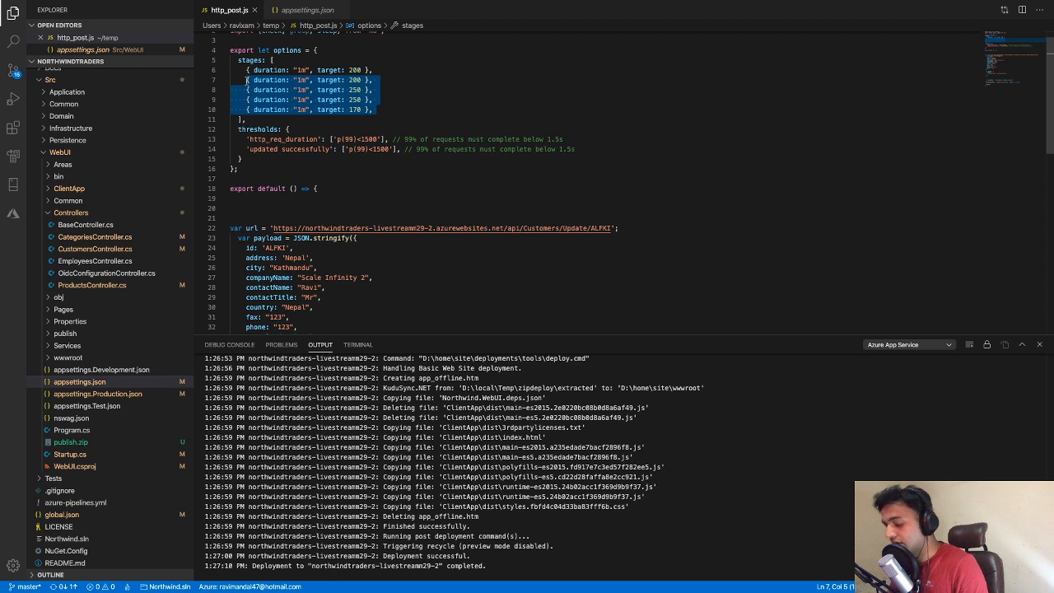
pyautogui.hotkey('ctrl', '/')
pyautogui.click(385, 69)
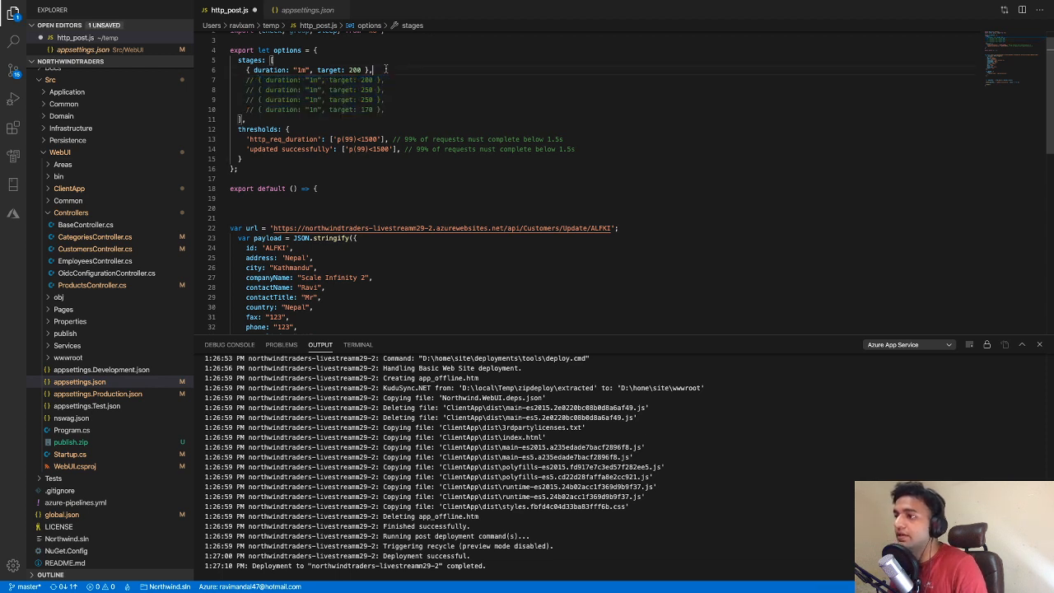
pyautogui.press('BackSpace')
pyautogui.hotkey('ctrl', 's')
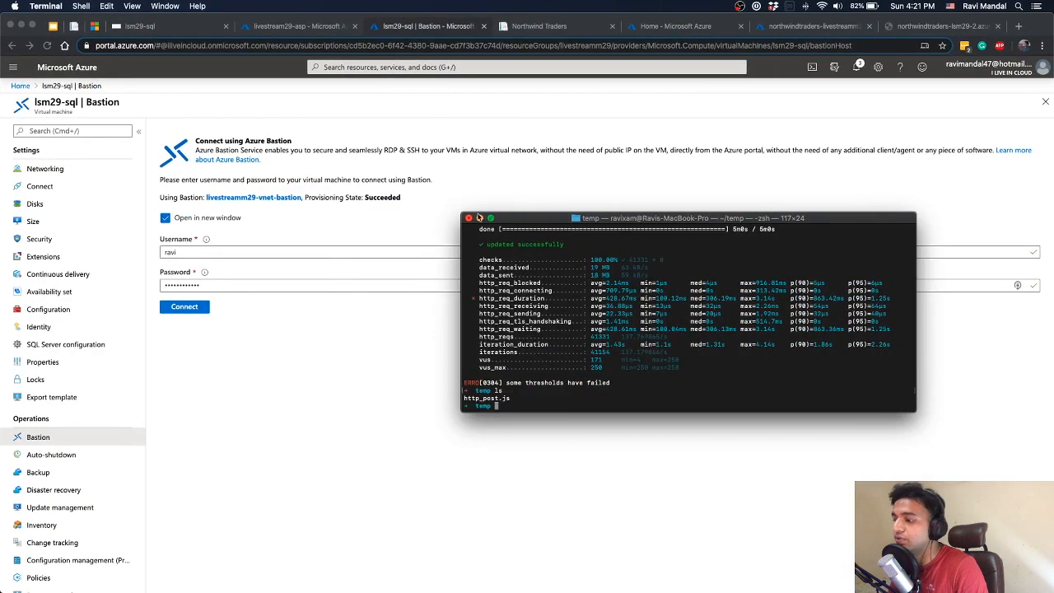
# Return to the terminal and start the load test with k6 run http_post.js
pyautogui.write('k6 run http_post.js')
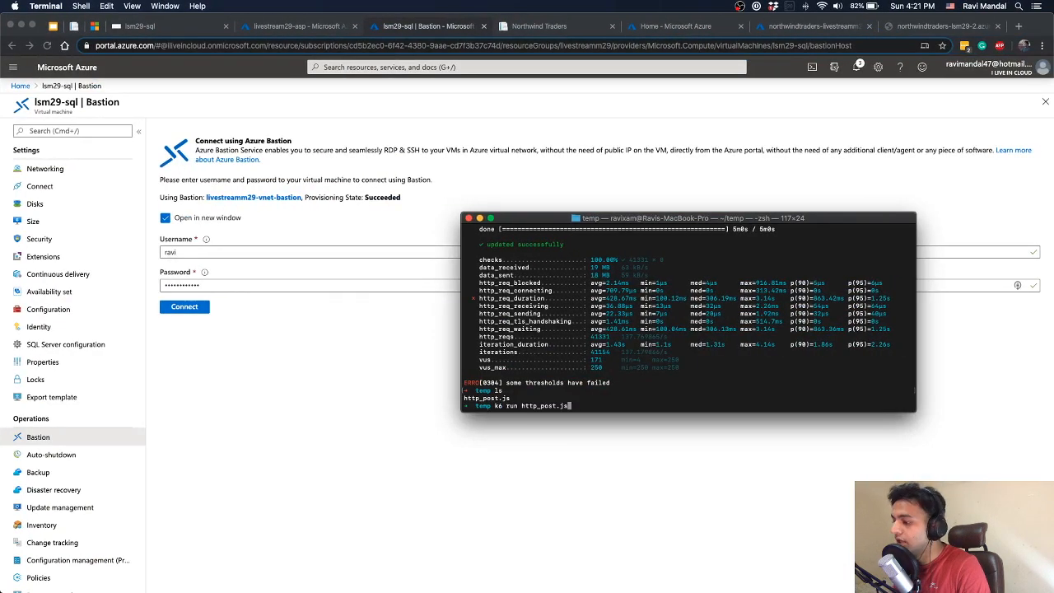
pyautogui.press('Return')
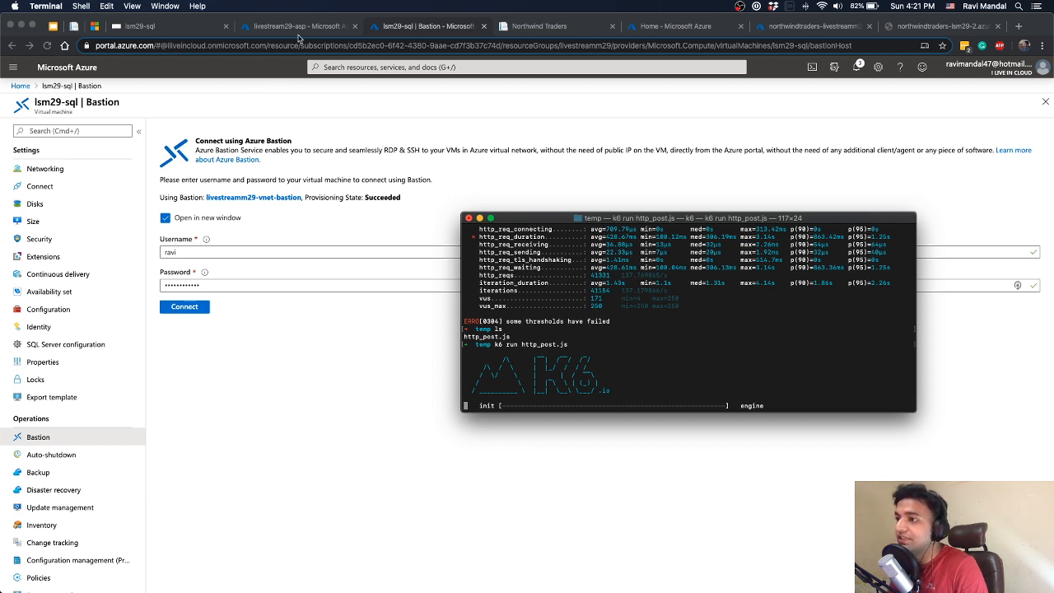
# In Chrome, go from the livestream29-asp plan to the northwindtraders-livestreamm29-2 app's Application Insights data and open Live Metrics
pyautogui.click(297, 26)
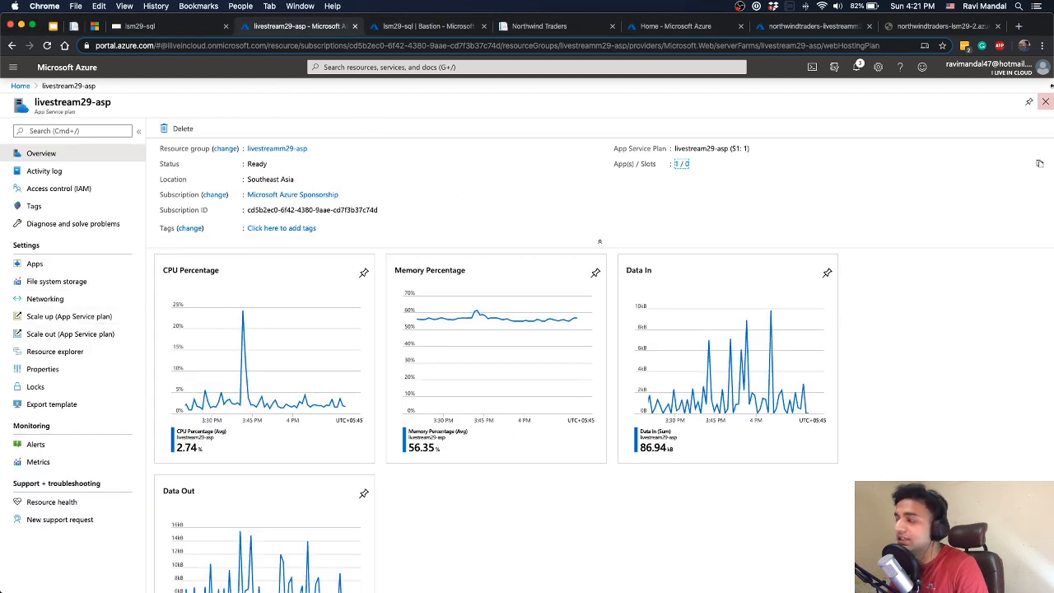
pyautogui.click(680, 164)
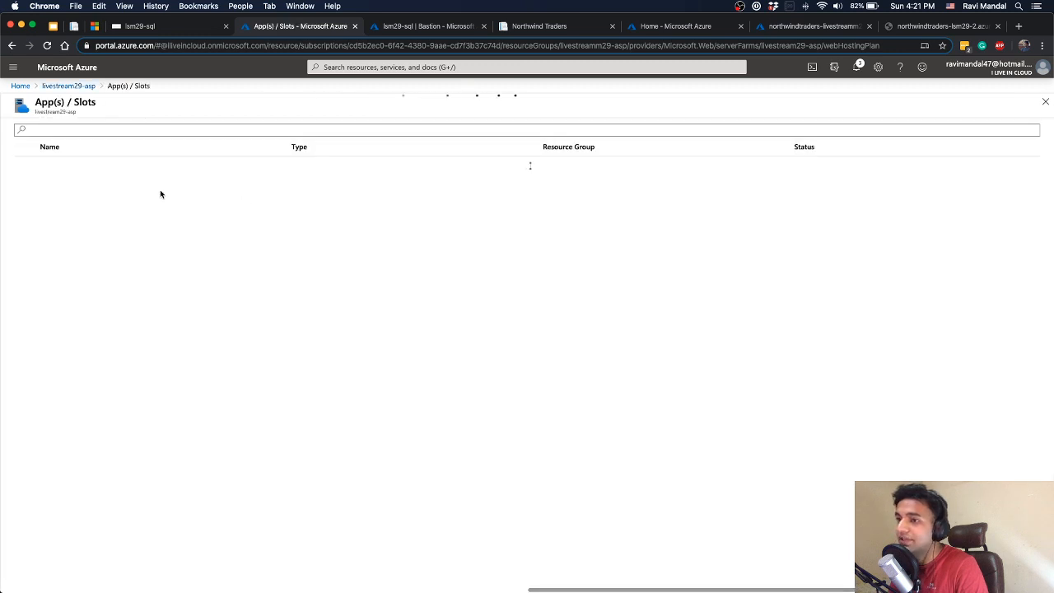
pyautogui.click(123, 173)
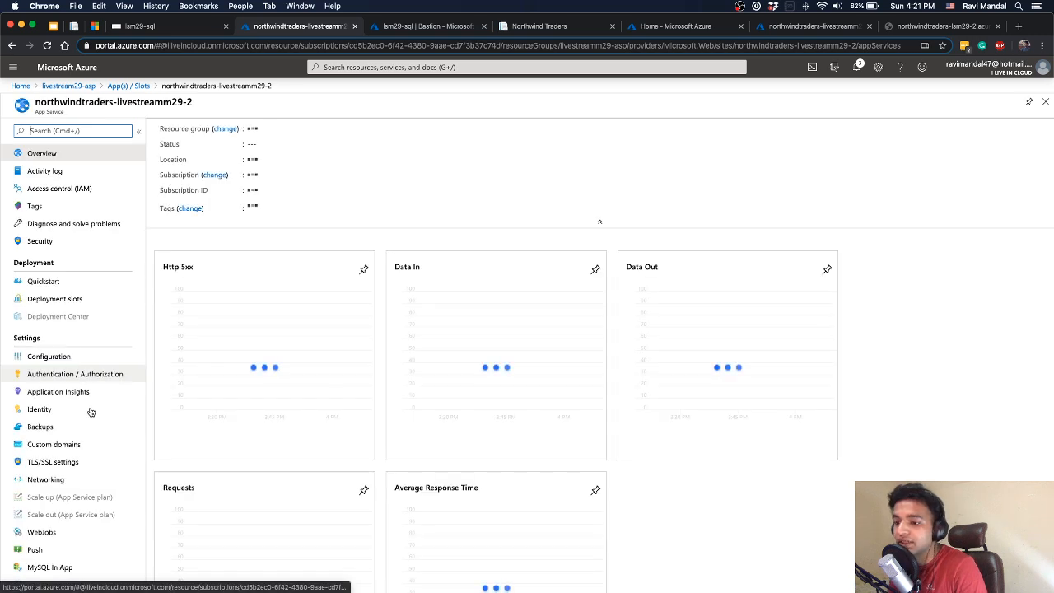
pyautogui.click(80, 393)
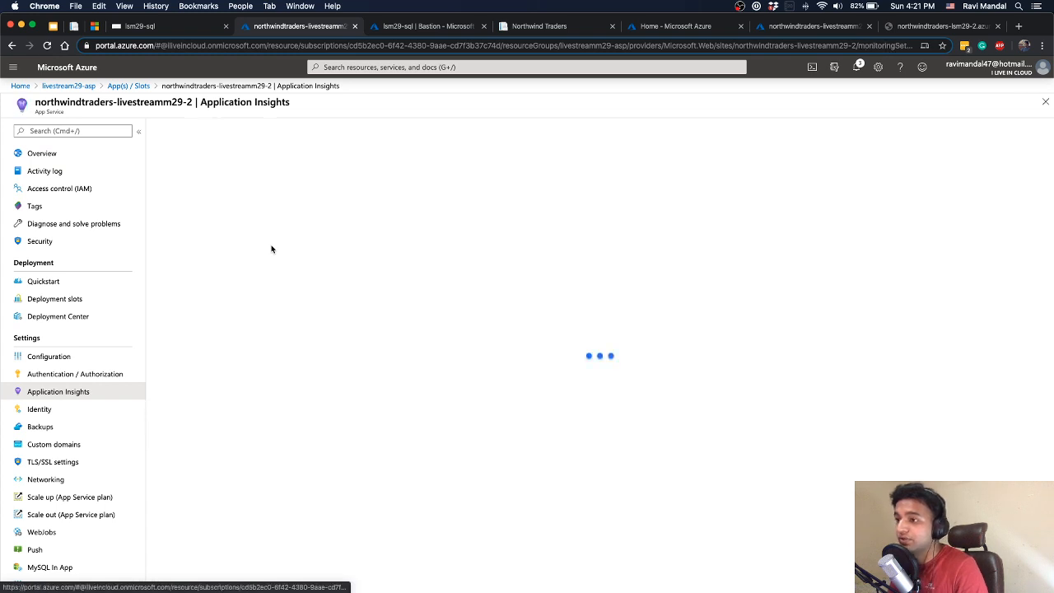
pyautogui.click(136, 131)
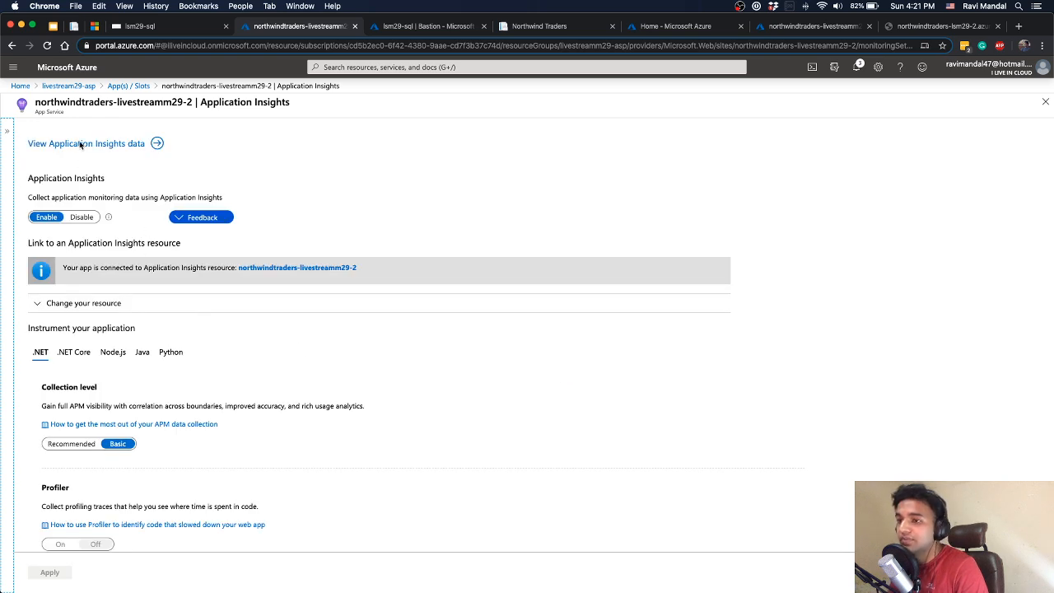
pyautogui.click(81, 144)
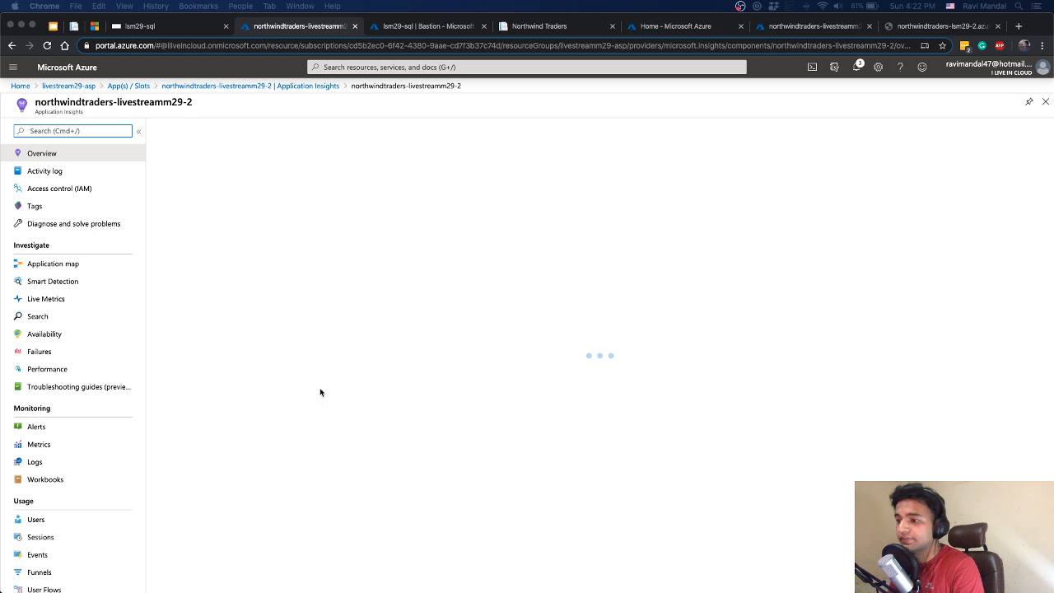
pyautogui.click(64, 301)
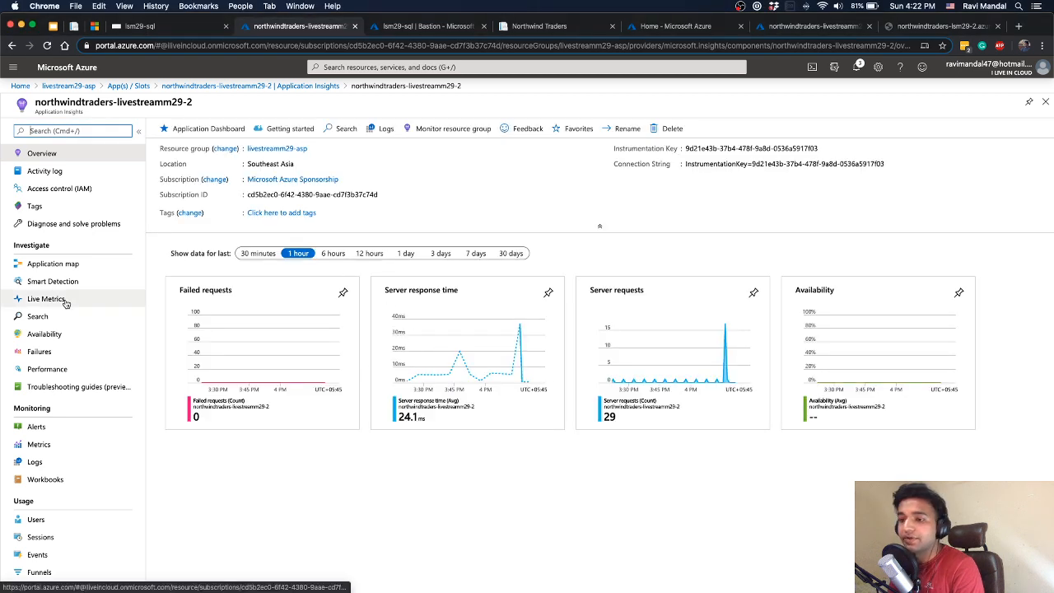
pyautogui.click(64, 301)
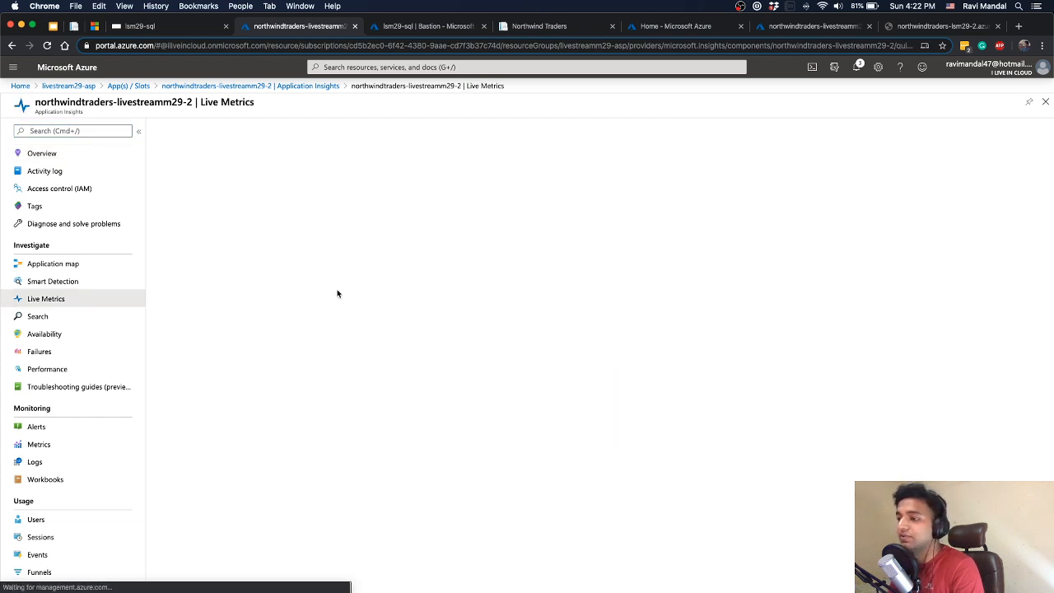
# Bring the k6 terminal in front of the Live Metrics page and examine the test results alongside the live charts
pyautogui.hotkey('ctrl', 'Up')
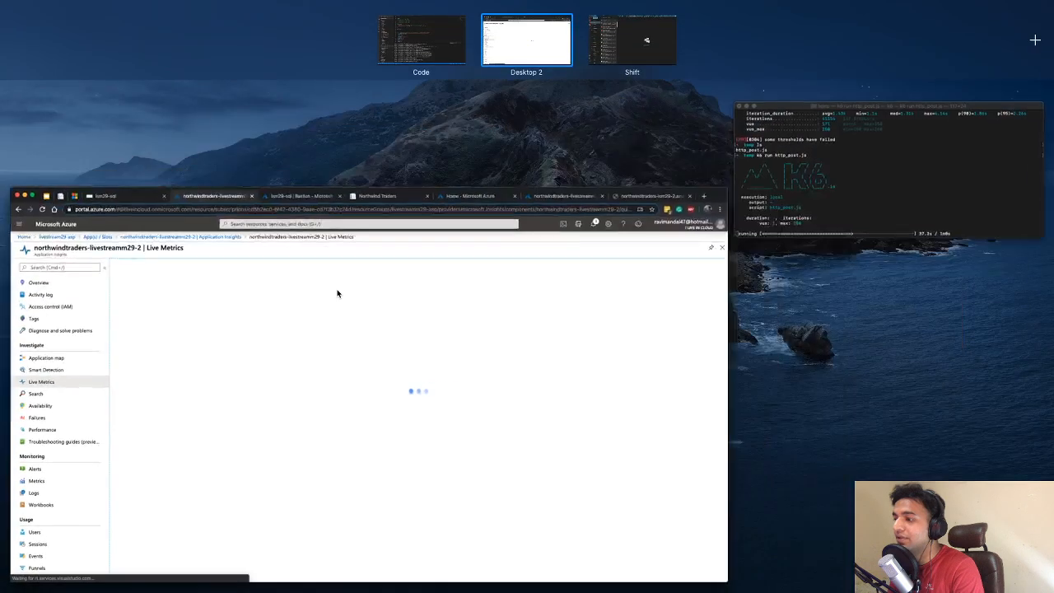
pyautogui.click(847, 169)
pyautogui.moveTo(613, 226); pyautogui.dragTo(577, 149)
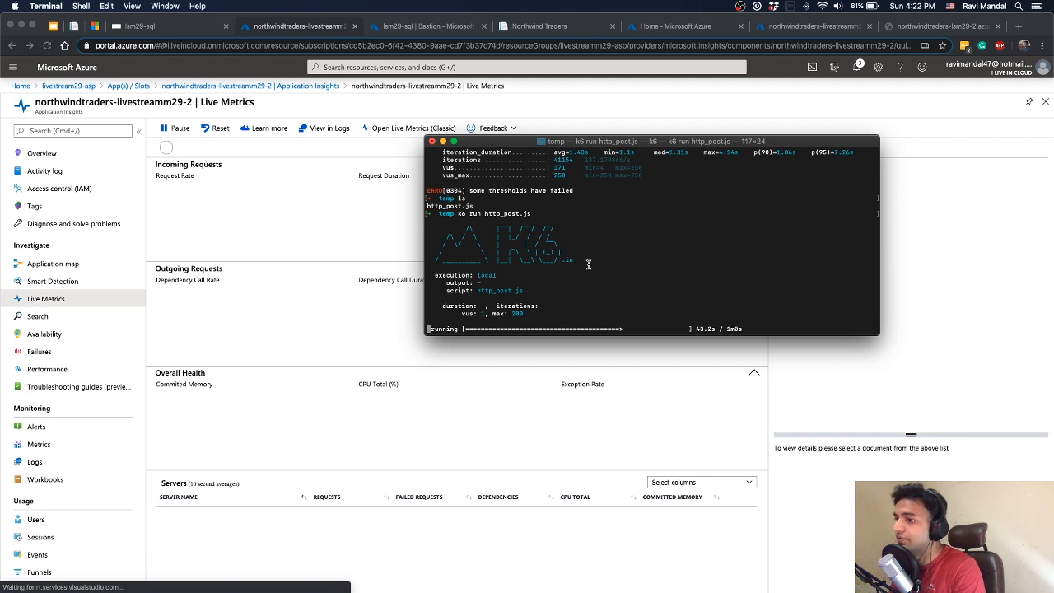
pyautogui.moveTo(540, 146); pyautogui.dragTo(715, 143)
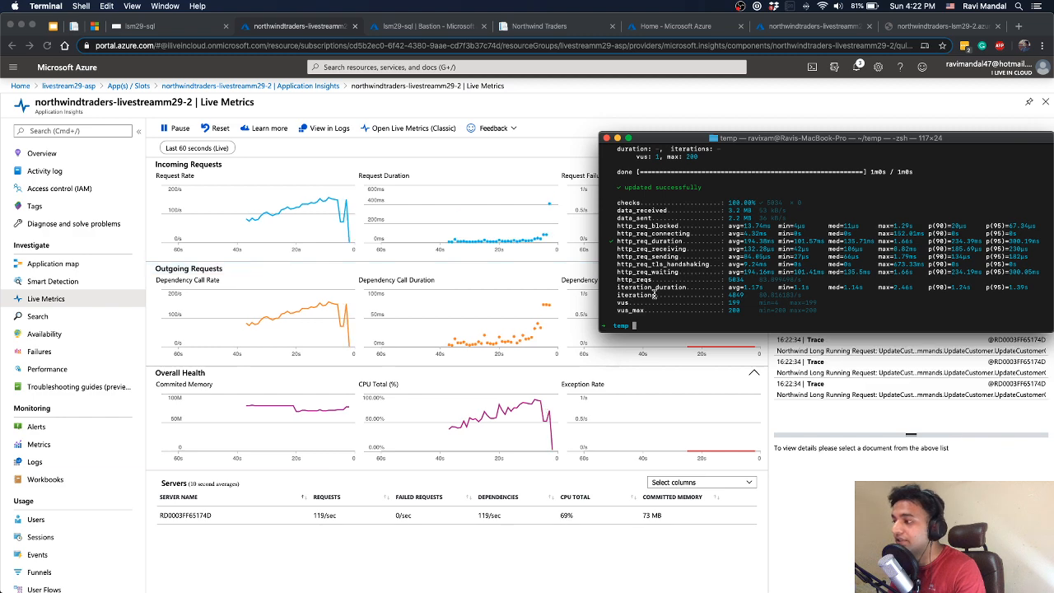
pyautogui.moveTo(738, 144); pyautogui.dragTo(640, 141)
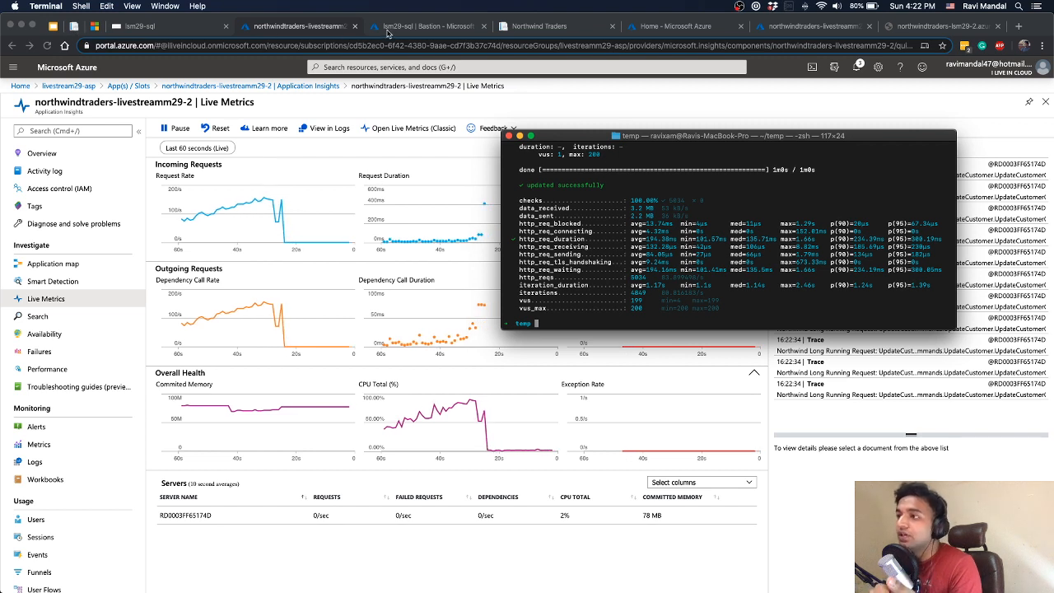
# In the lsm29-sql browser tab, open livestream29-asp from the portal's recent resources and view its manual Scale out settings
pyautogui.click(430, 27)
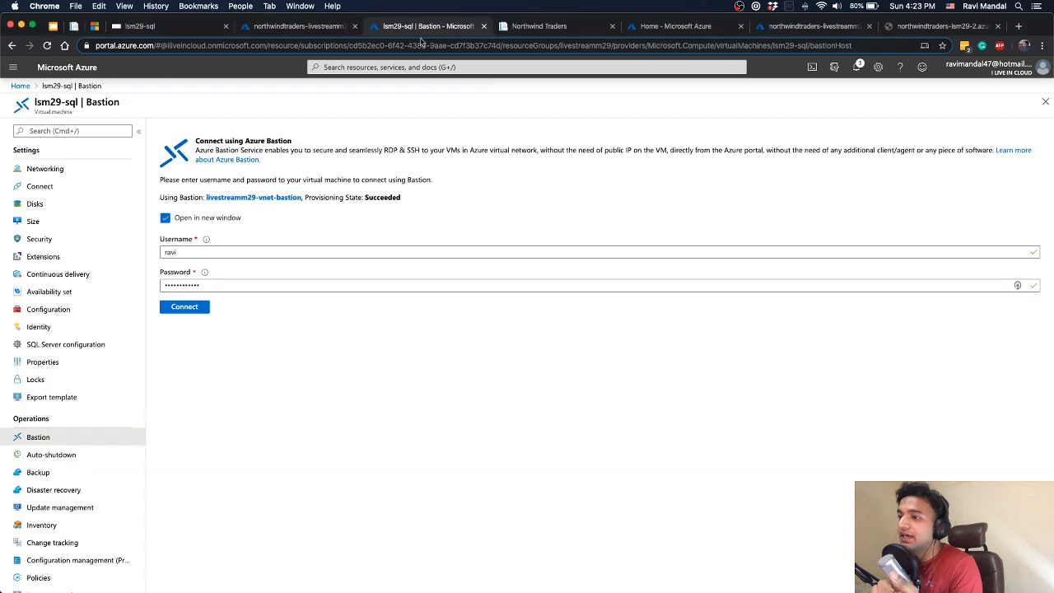
pyautogui.click(19, 86)
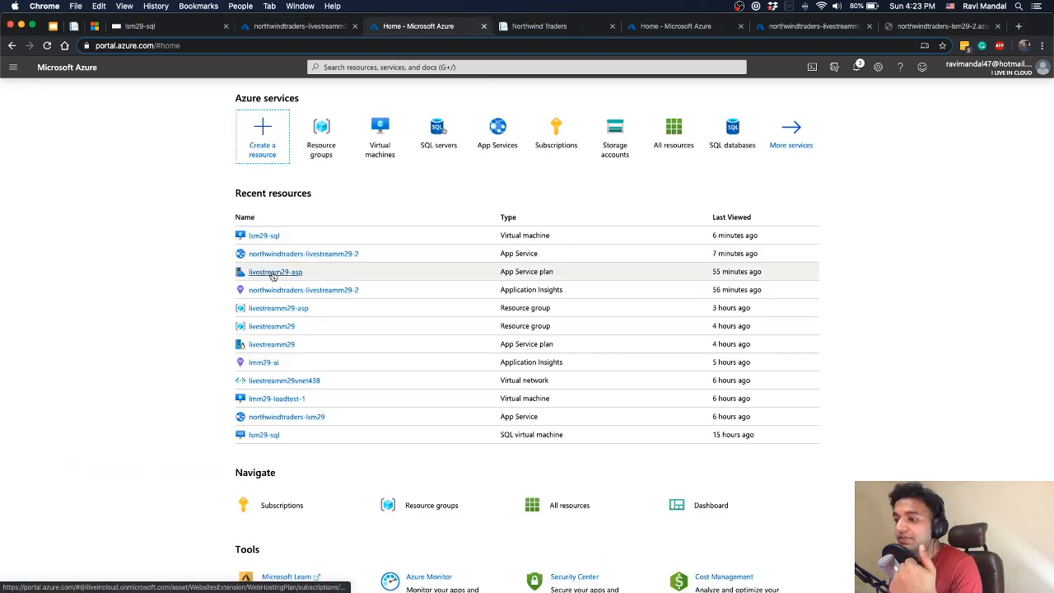
pyautogui.click(273, 273)
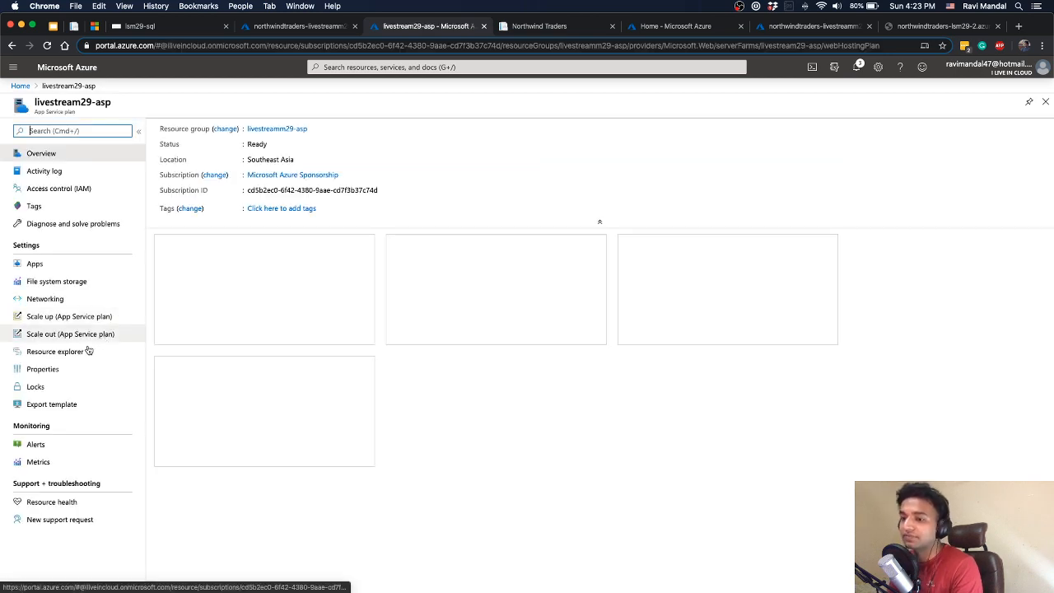
pyautogui.click(87, 334)
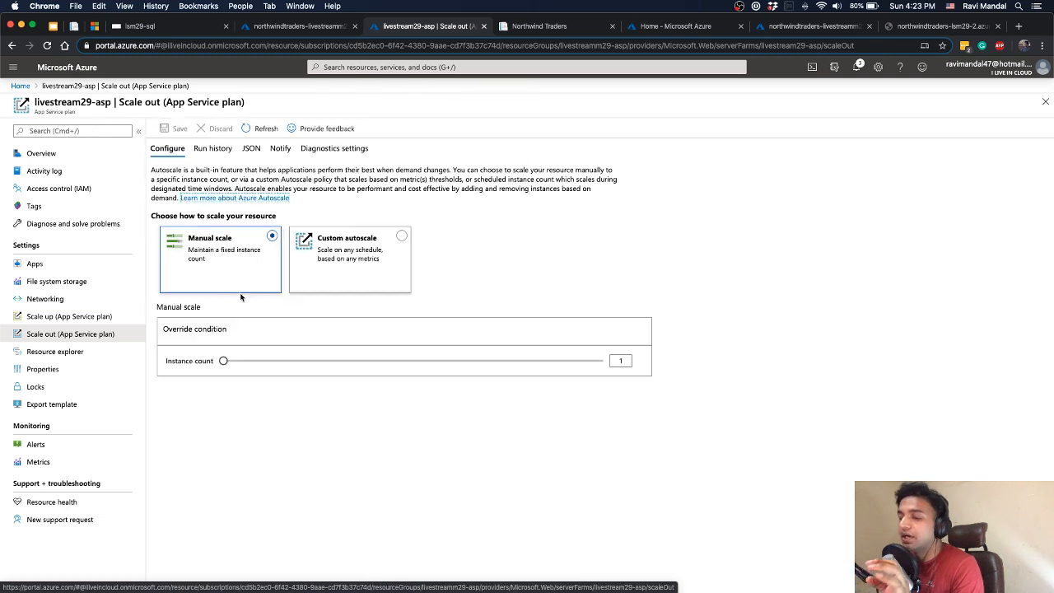
pyautogui.click(242, 291)
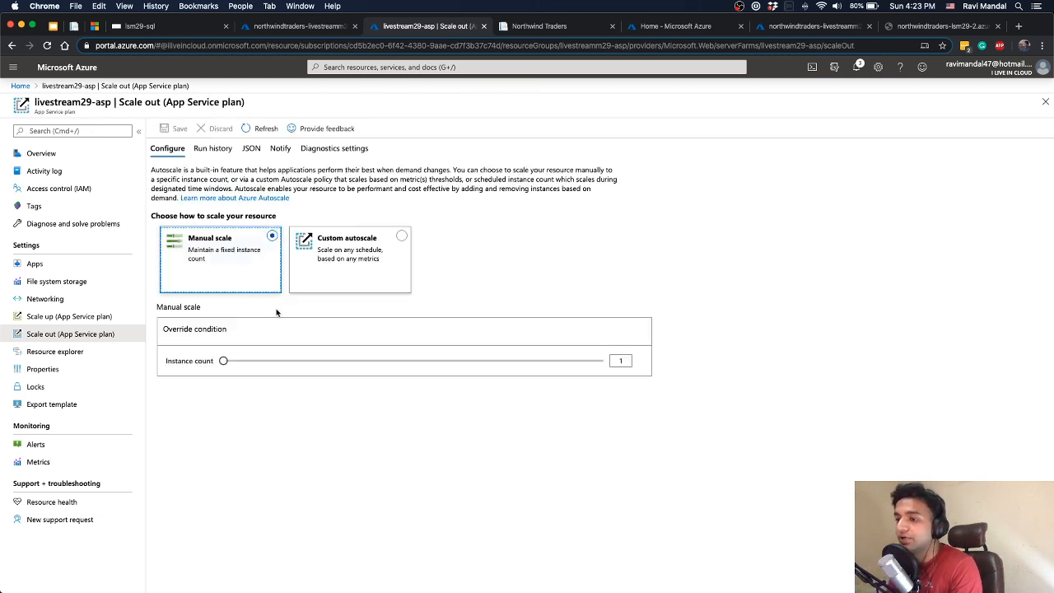
# Review the recommended and additional pricing tiers on the plan's Scale up page, and return to its Scale out settings
pyautogui.click(85, 315)
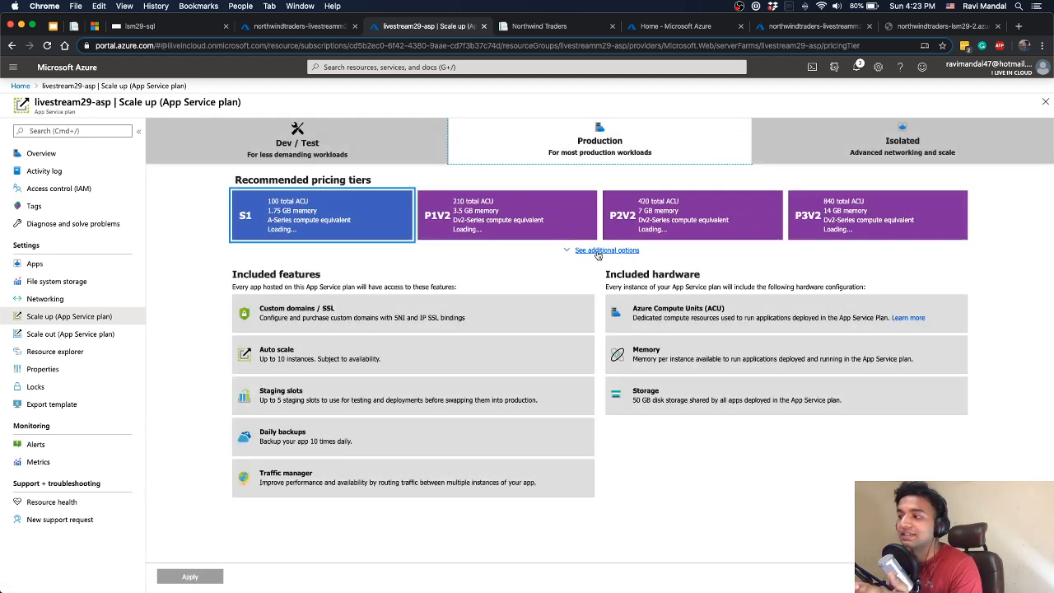
pyautogui.click(598, 251)
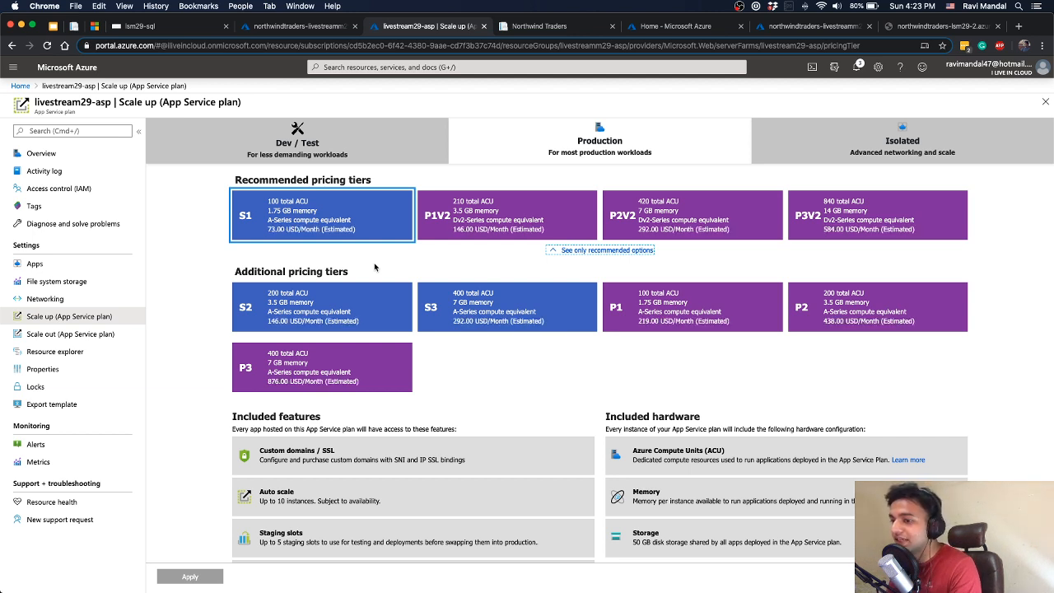
pyautogui.click(70, 333)
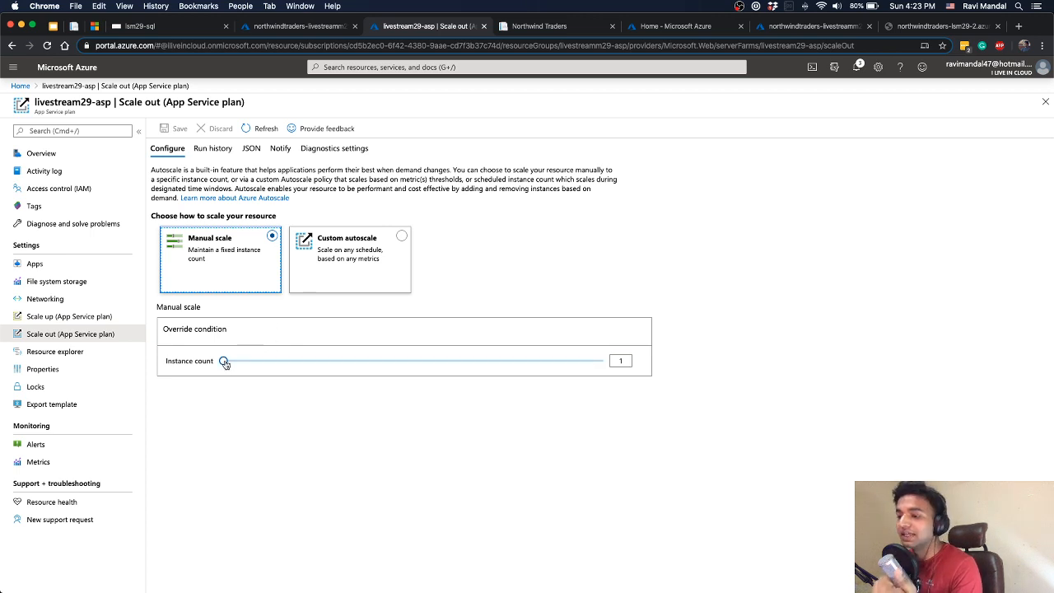
# Try manual instance counts of 10, 1 and 2 for the plan, and discard the unsaved scaling changes
pyautogui.moveTo(223, 360); pyautogui.dragTo(634, 357)
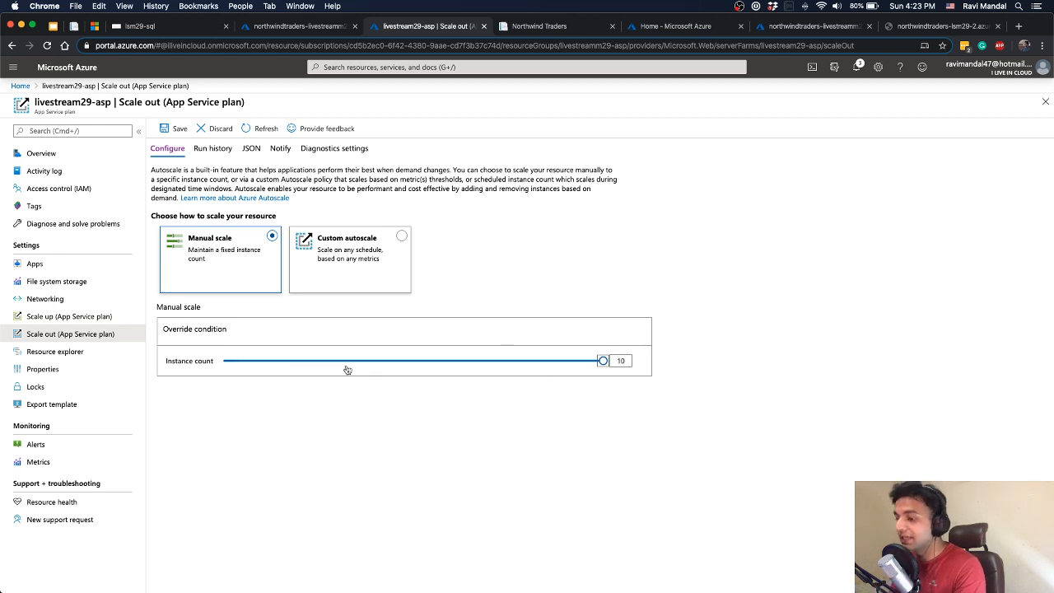
pyautogui.click(241, 363)
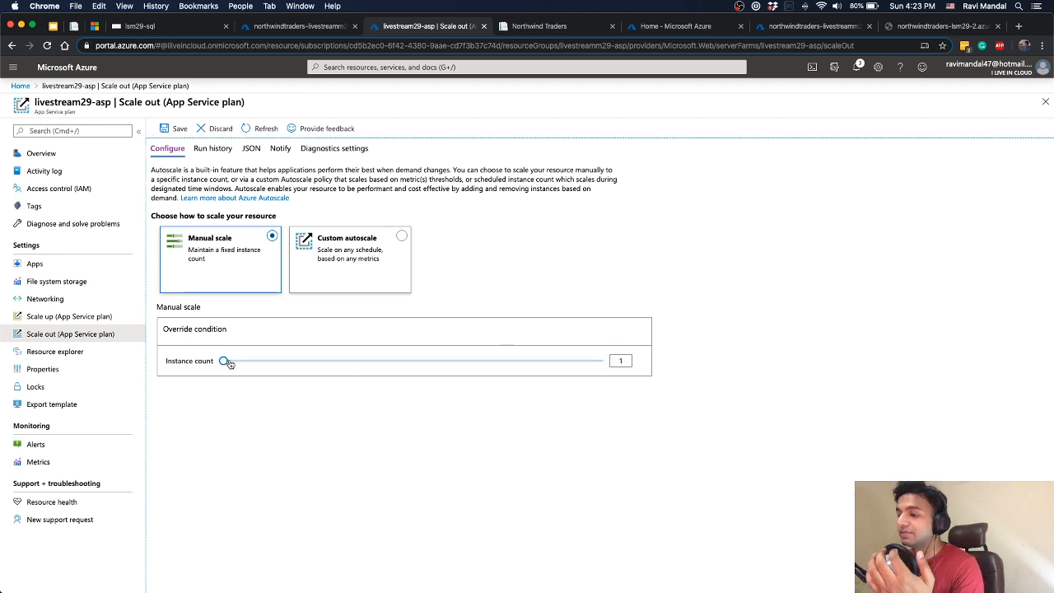
pyautogui.moveTo(224, 361); pyautogui.dragTo(265, 362)
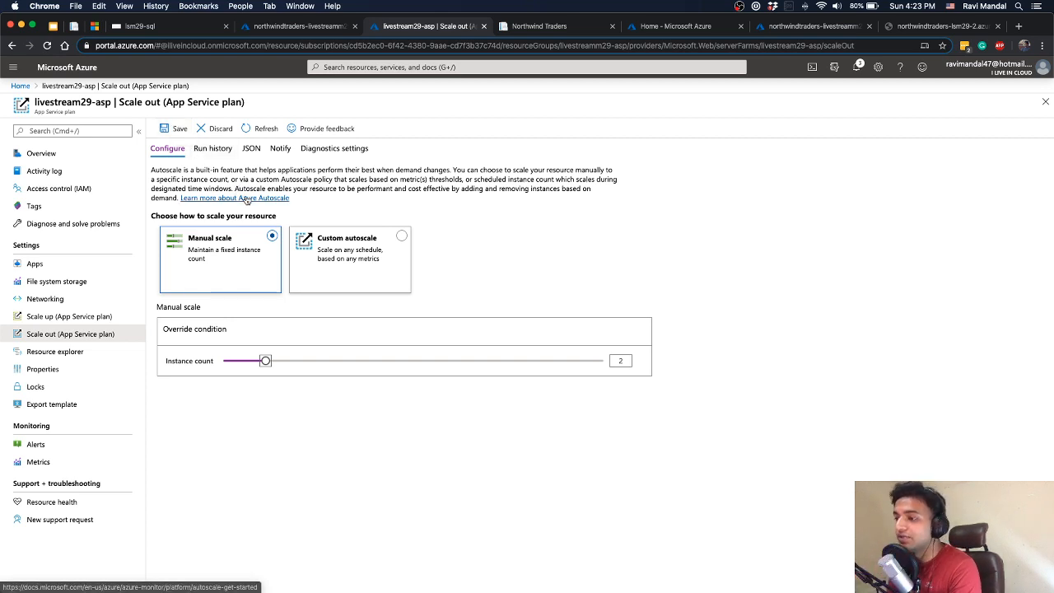
pyautogui.click(344, 238)
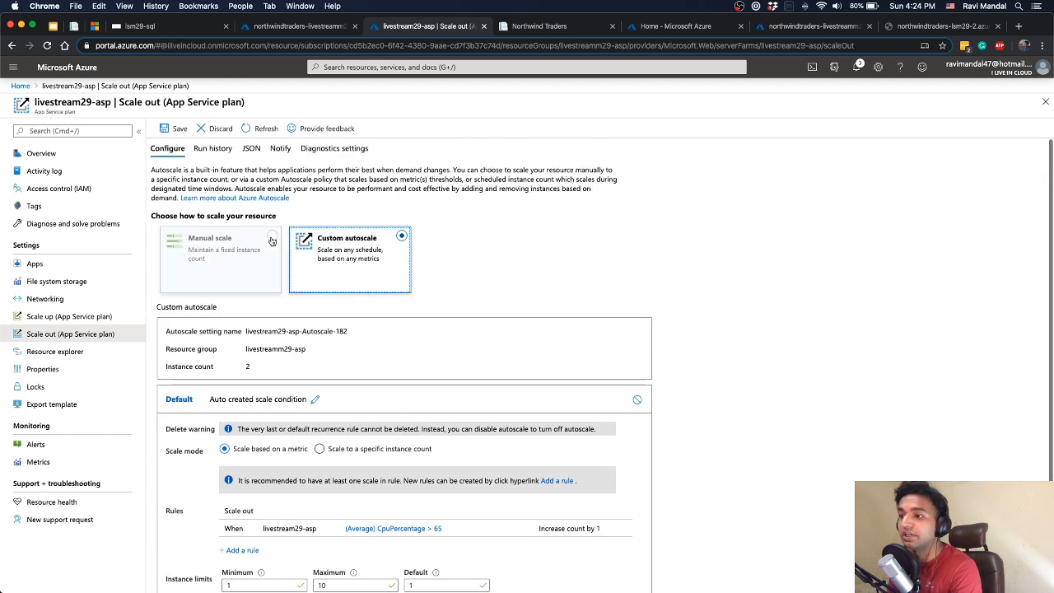
pyautogui.click(216, 128)
pyautogui.click(177, 196)
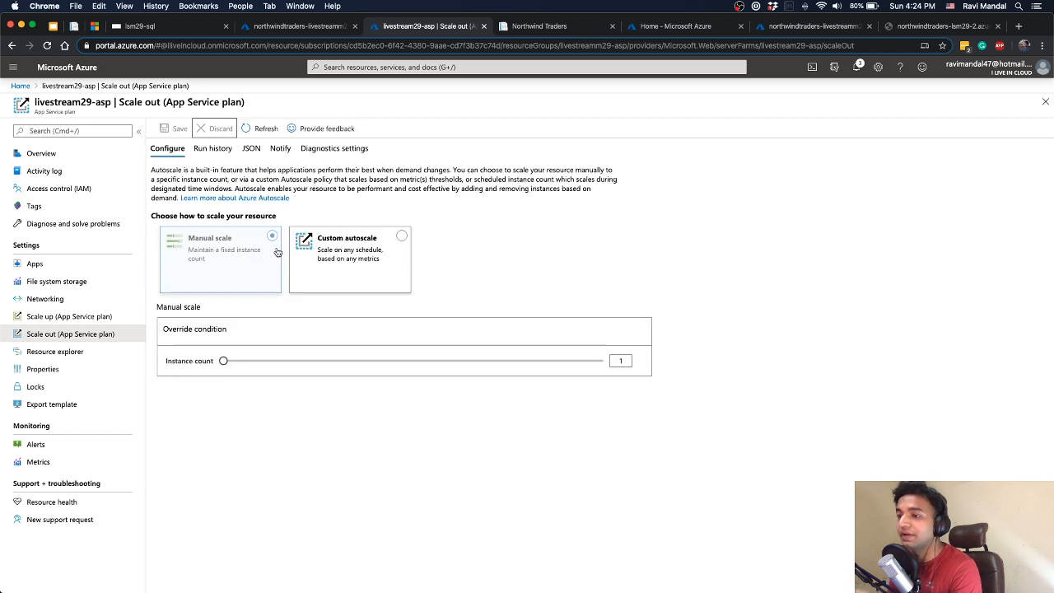
# Switch the plan to Custom autoscale and open its scale-out rule for average CpuPercentage above 65
pyautogui.click(361, 255)
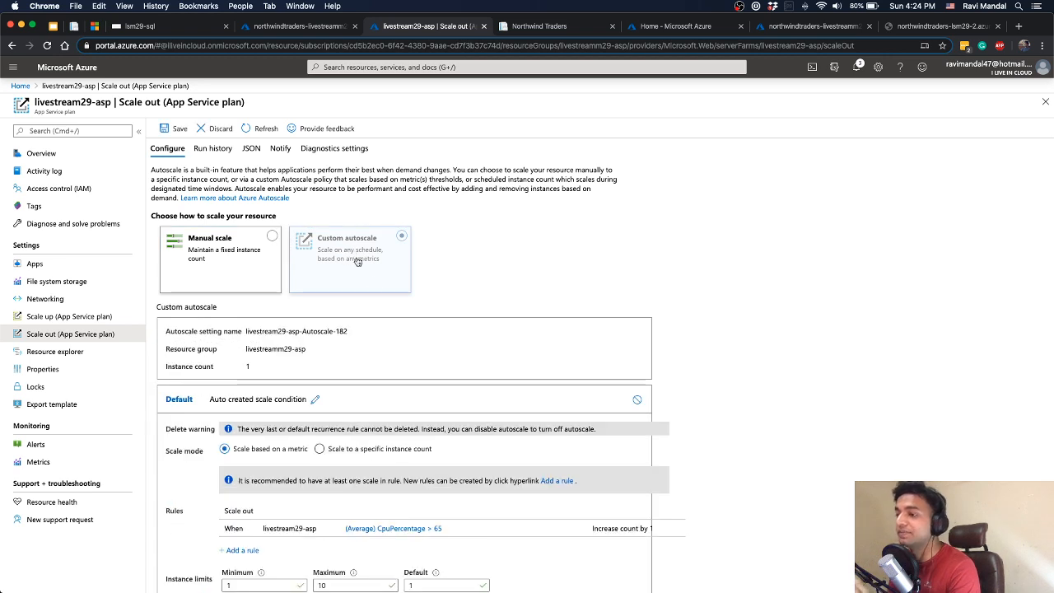
pyautogui.scroll(-2, 368, 274)
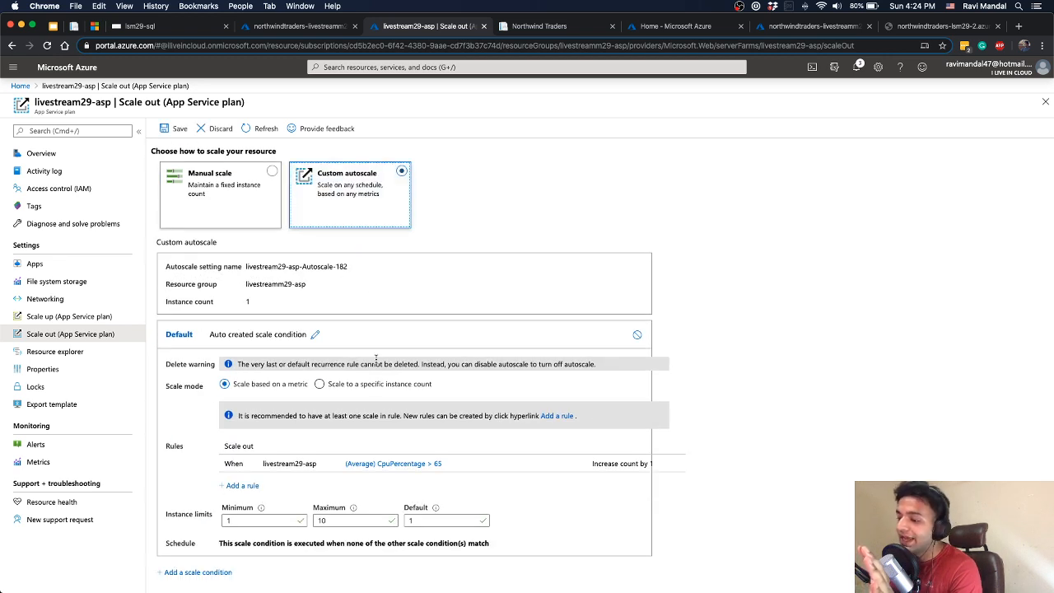
pyautogui.click(616, 463)
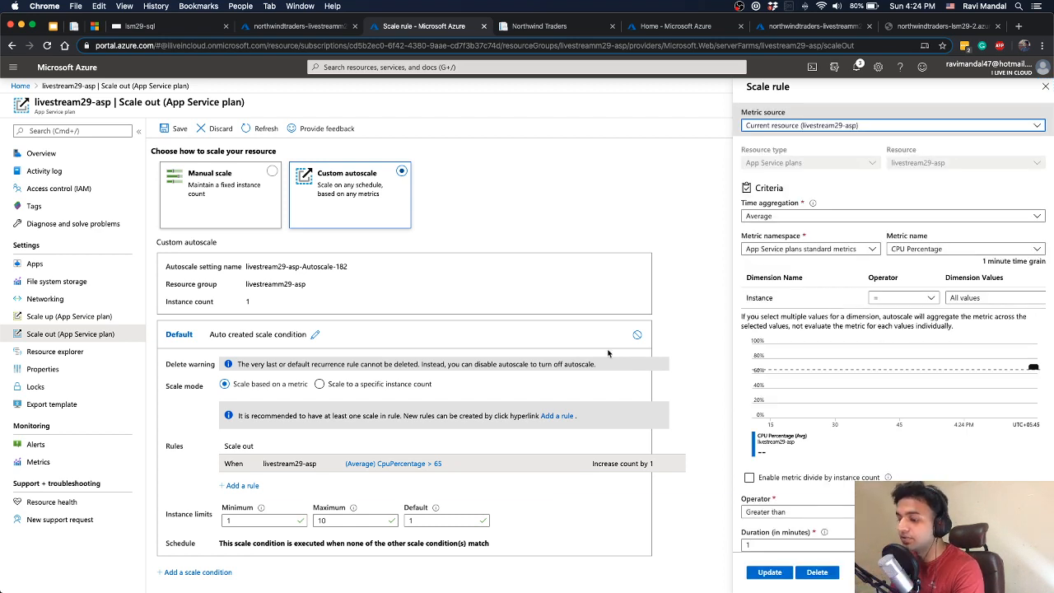
# Examine the scale rule's metric source, time aggregation options, CPU chart, trigger threshold, duration, time grain and action settings
pyautogui.scroll(-2, 815, 395)
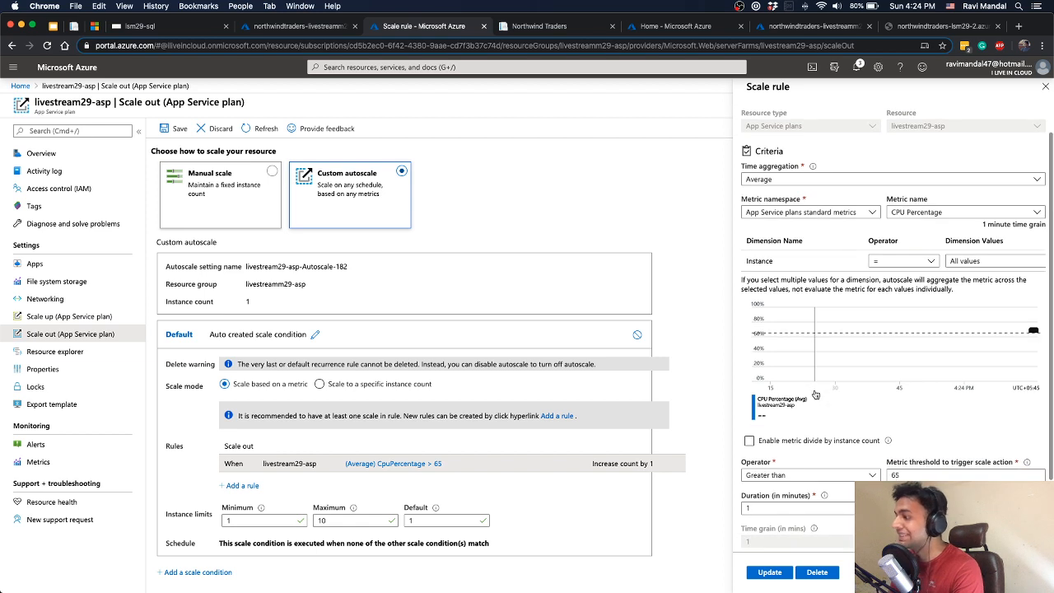
pyautogui.scroll(1, 814, 395)
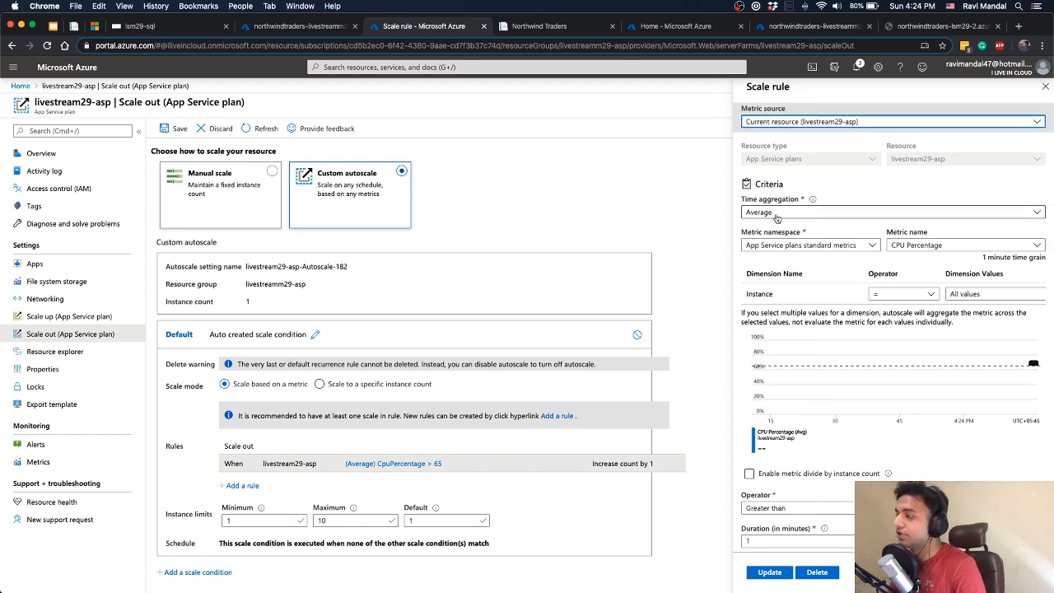
pyautogui.scroll(-1, 778, 216)
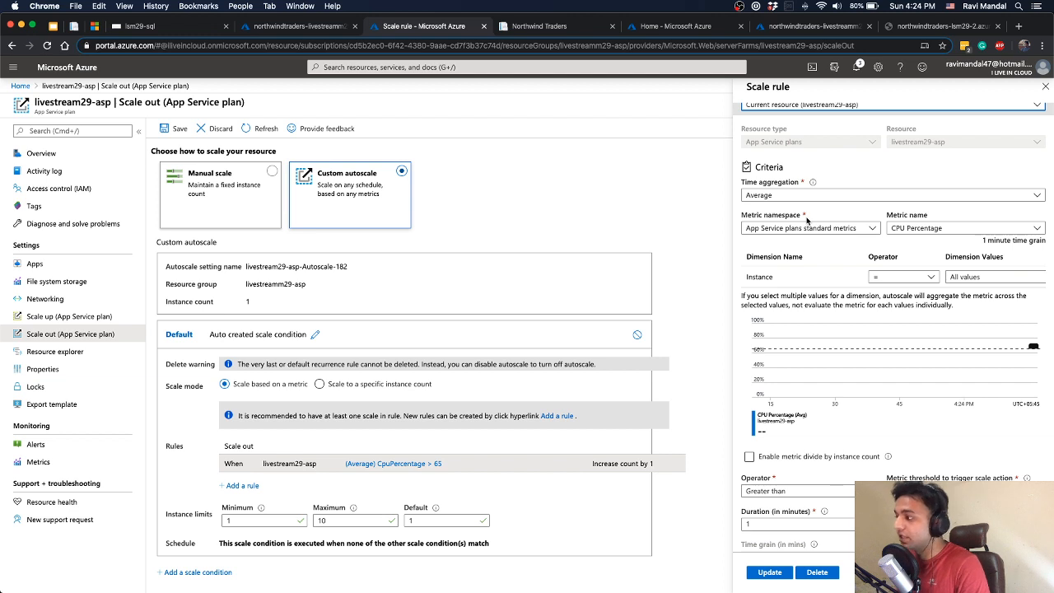
pyautogui.click(803, 195)
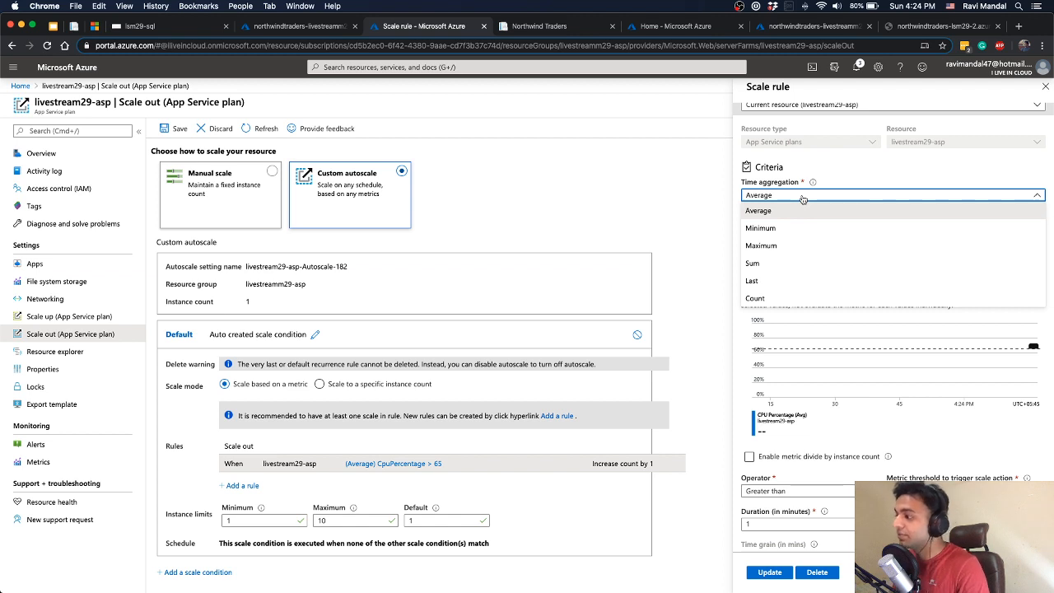
pyautogui.click(802, 196)
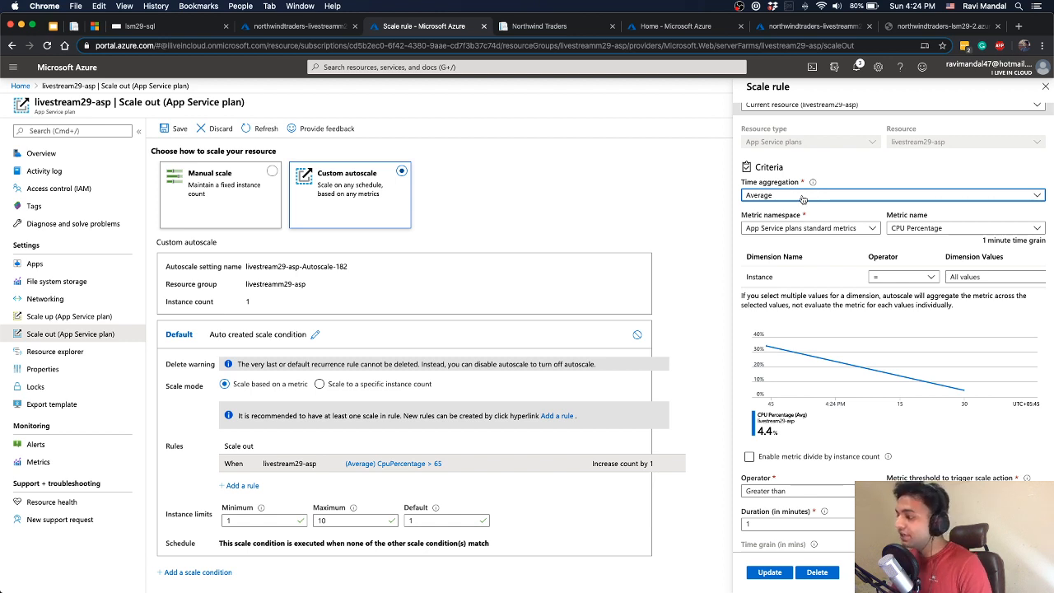
pyautogui.scroll(-1, 873, 296)
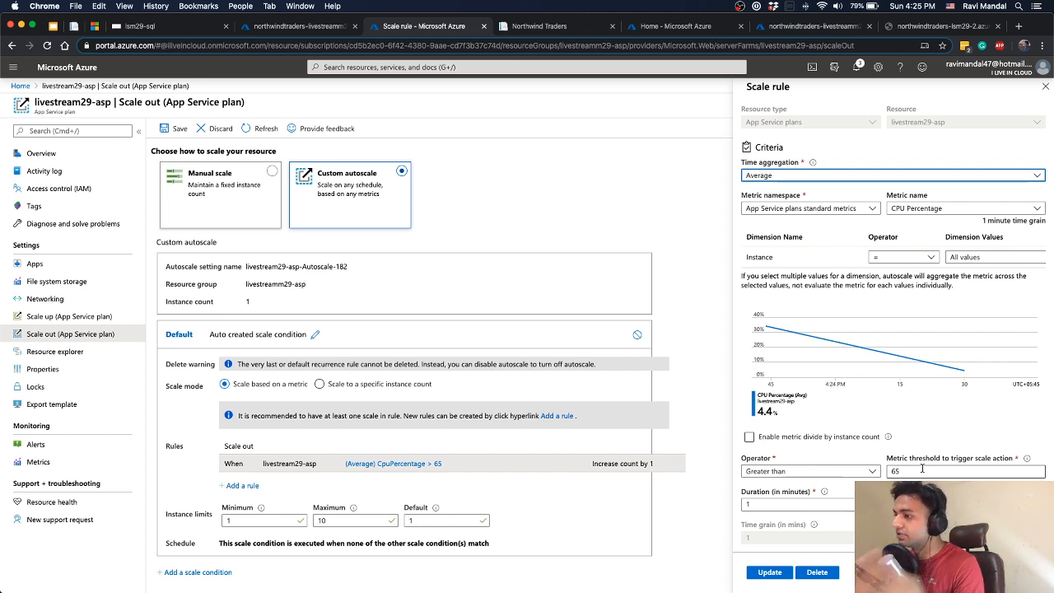
pyautogui.scroll(1, 922, 469)
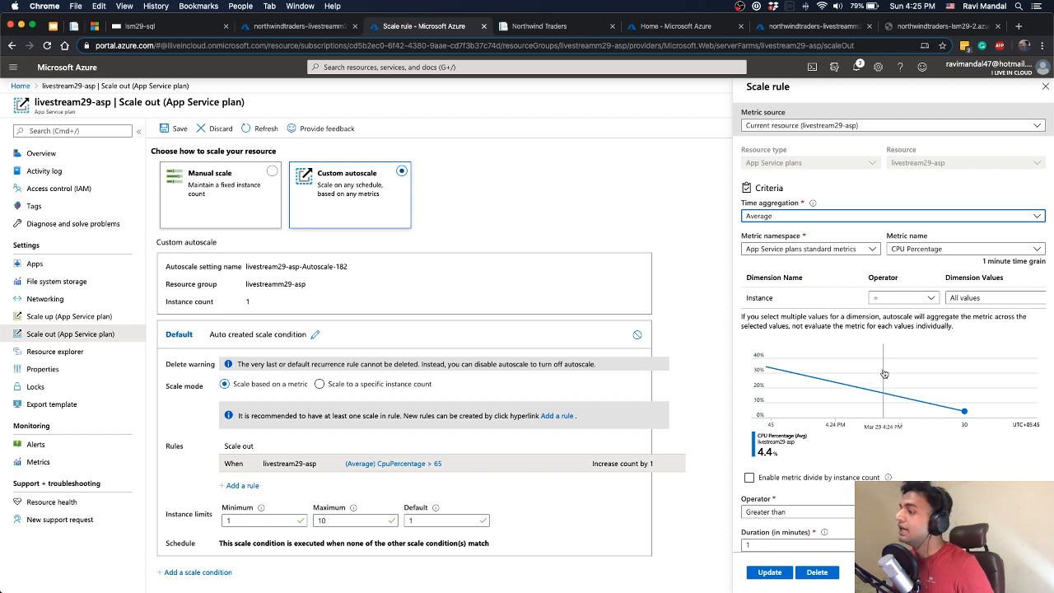
pyautogui.scroll(-2, 883, 375)
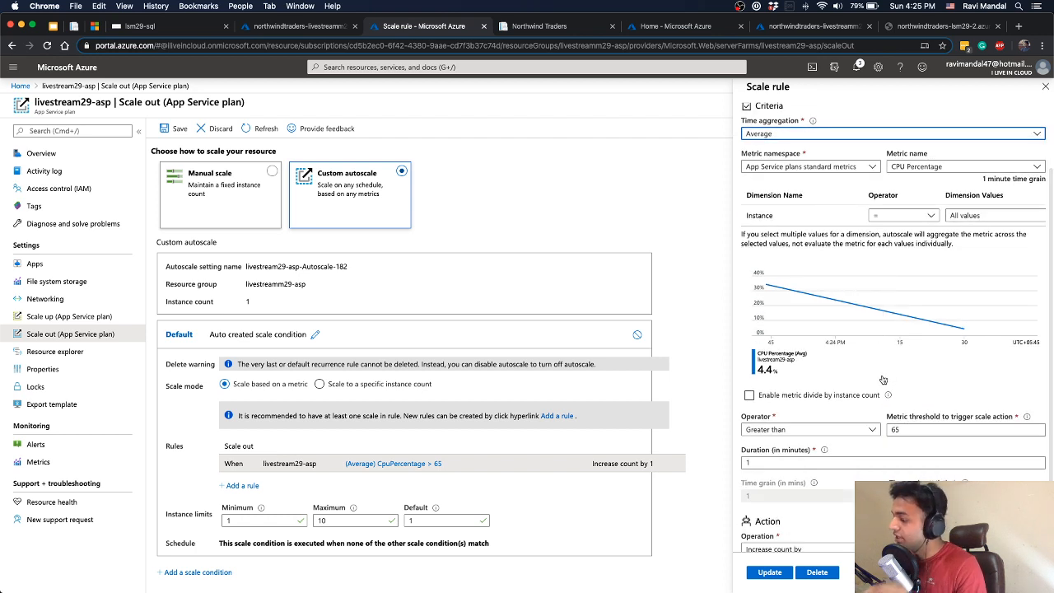
pyautogui.click(890, 428)
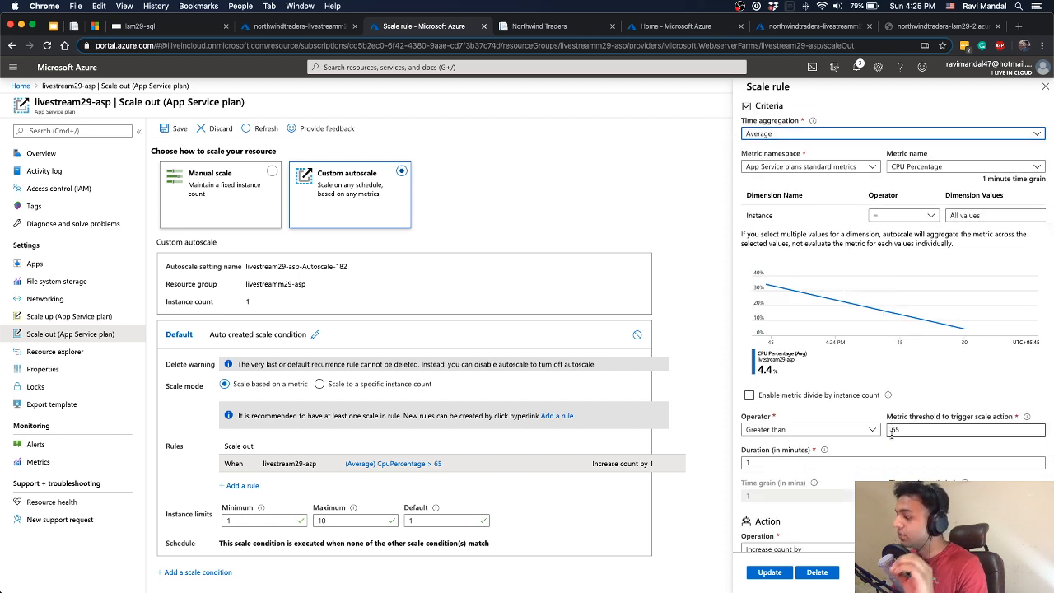
pyautogui.scroll(-1, 890, 434)
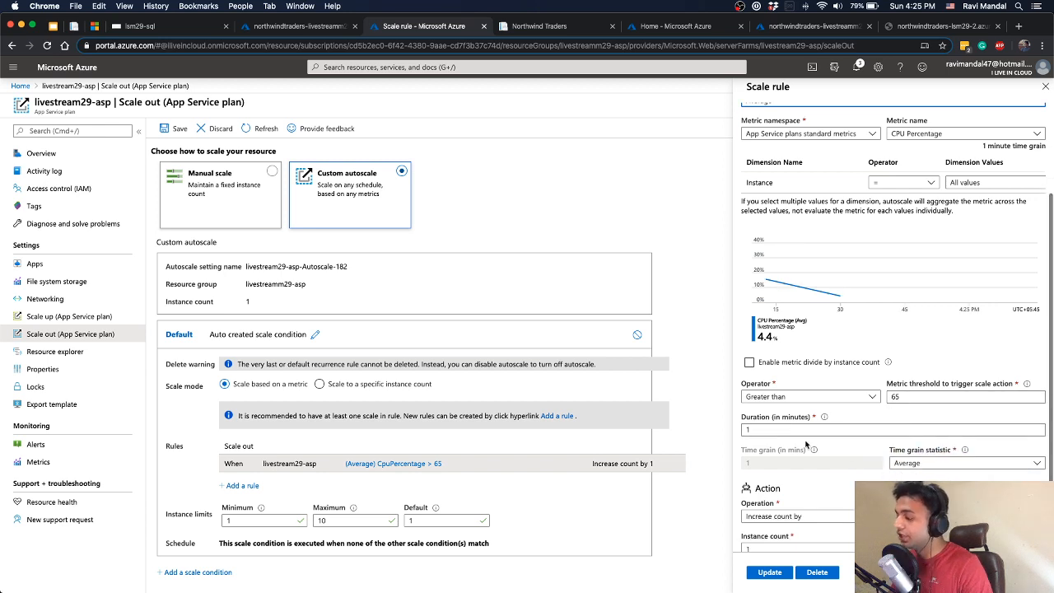
pyautogui.scroll(-1, 811, 451)
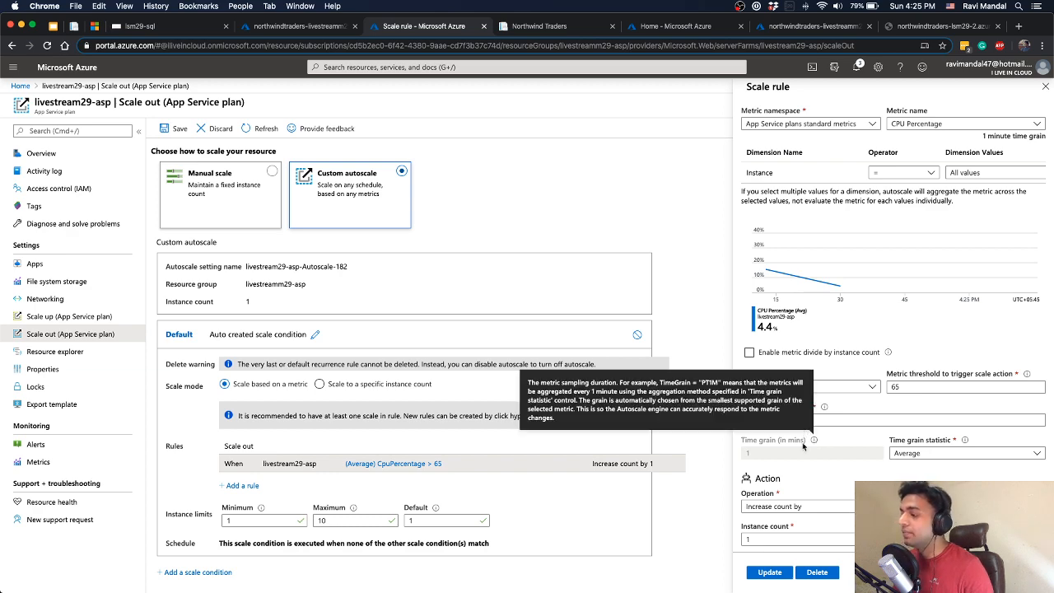
pyautogui.scroll(3, 852, 450)
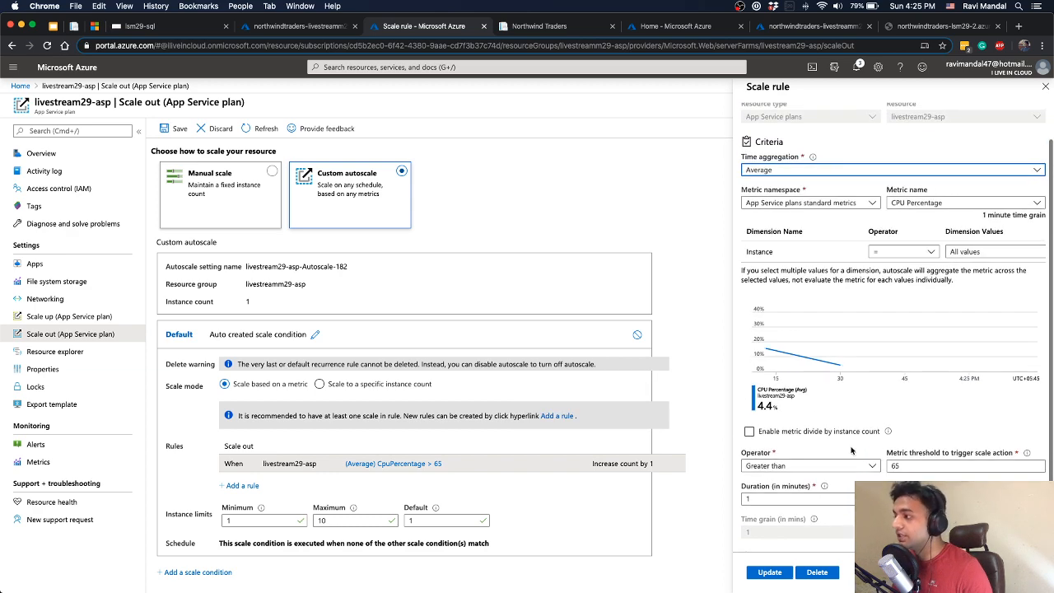
# Try a 10-minute duration in the scale rule, and restore the duration to 1 minute
pyautogui.click(796, 468)
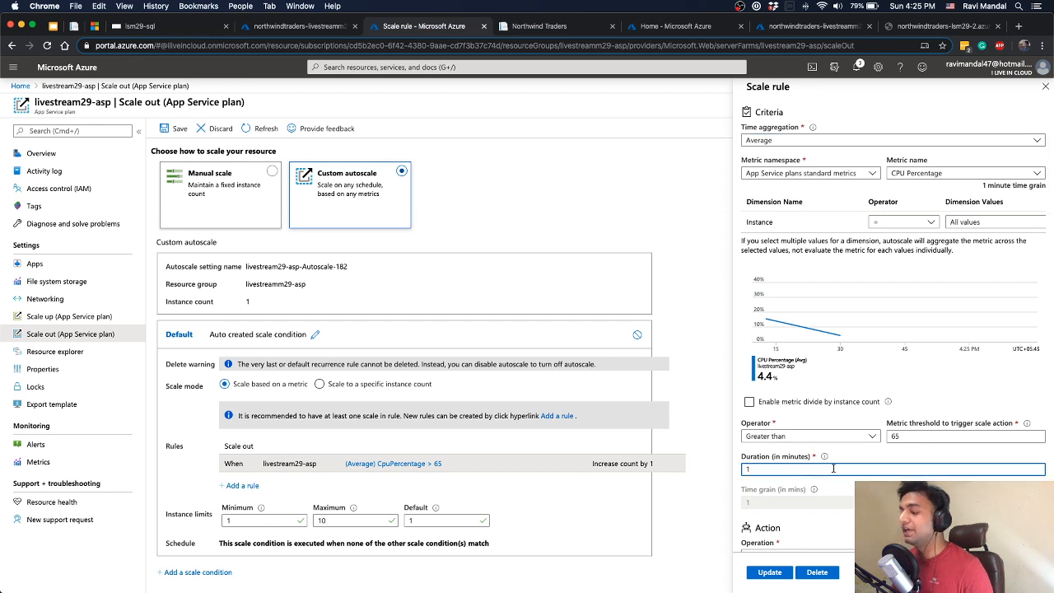
pyautogui.write('0')
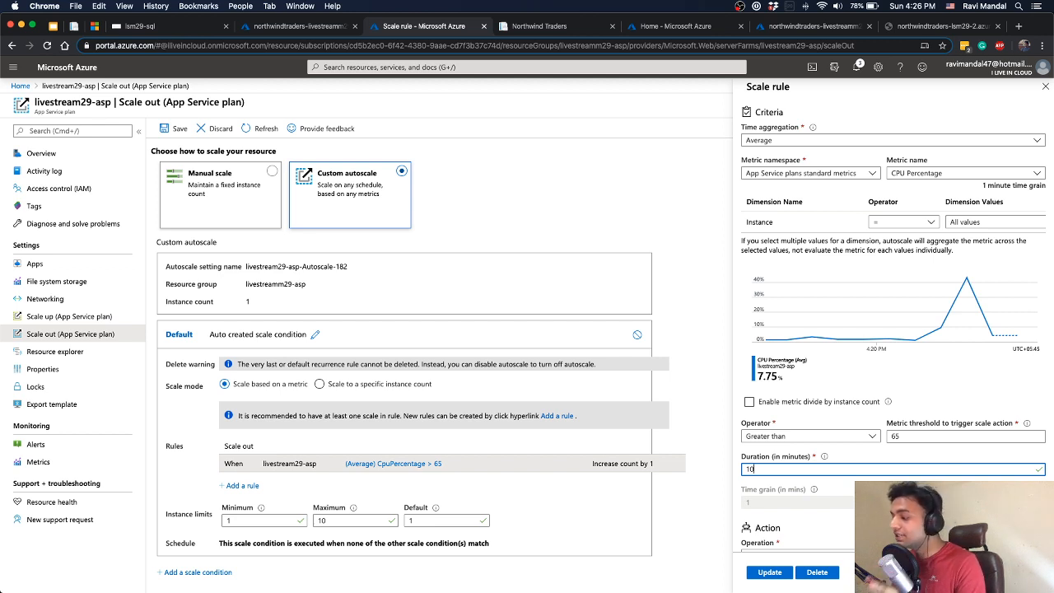
pyautogui.scroll(-1, 867, 479)
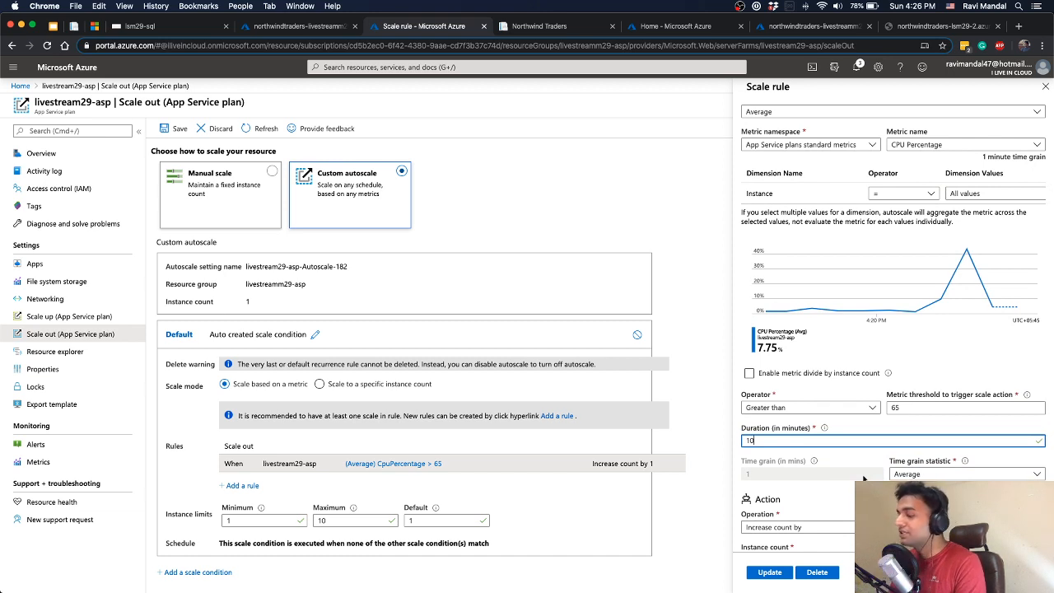
pyautogui.press('BackSpace')
pyautogui.scroll(-1, 835, 514)
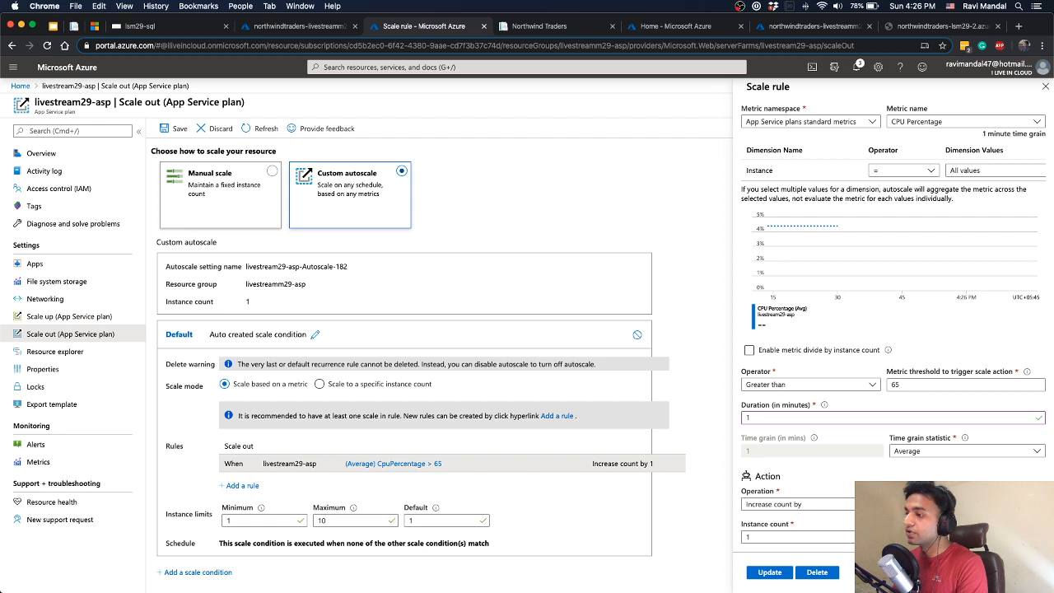
# Check the rule's cooldown explanation, update the CPU scale rule and save the plan's custom autoscale configuration
pyautogui.moveTo(976, 492)
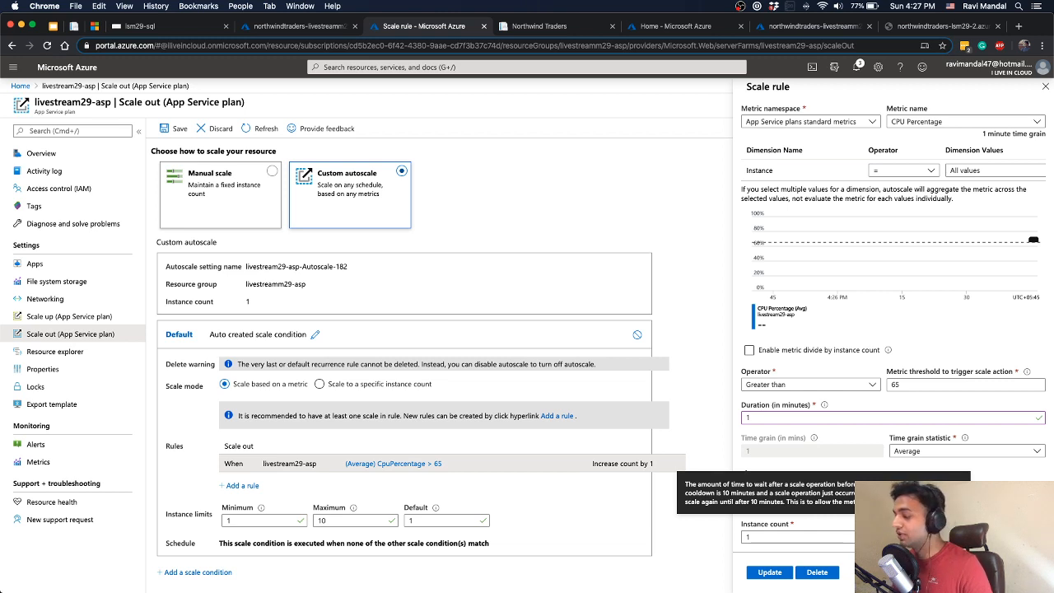
pyautogui.click(784, 575)
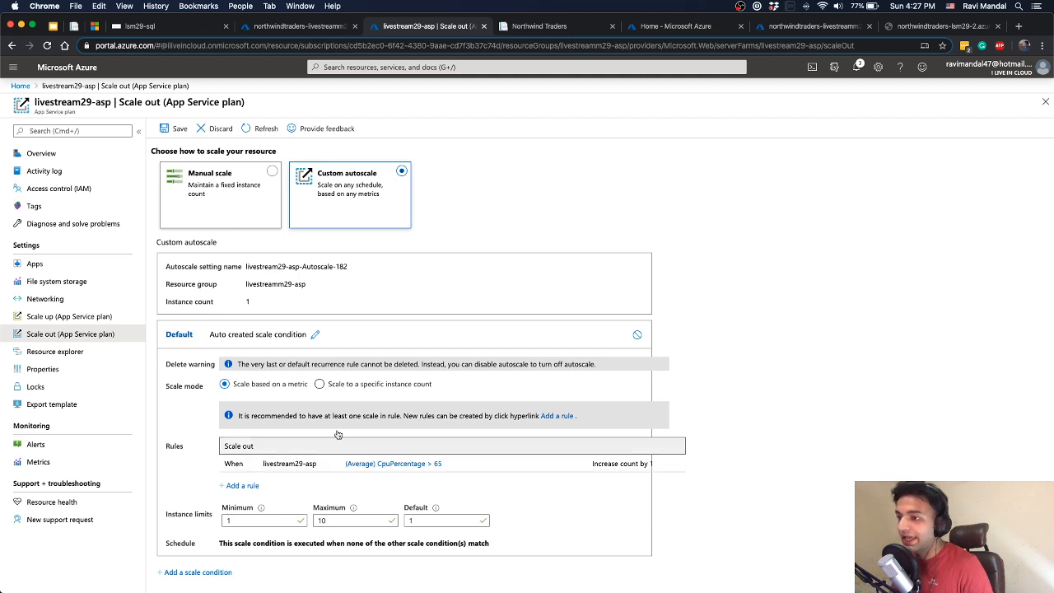
pyautogui.click(174, 129)
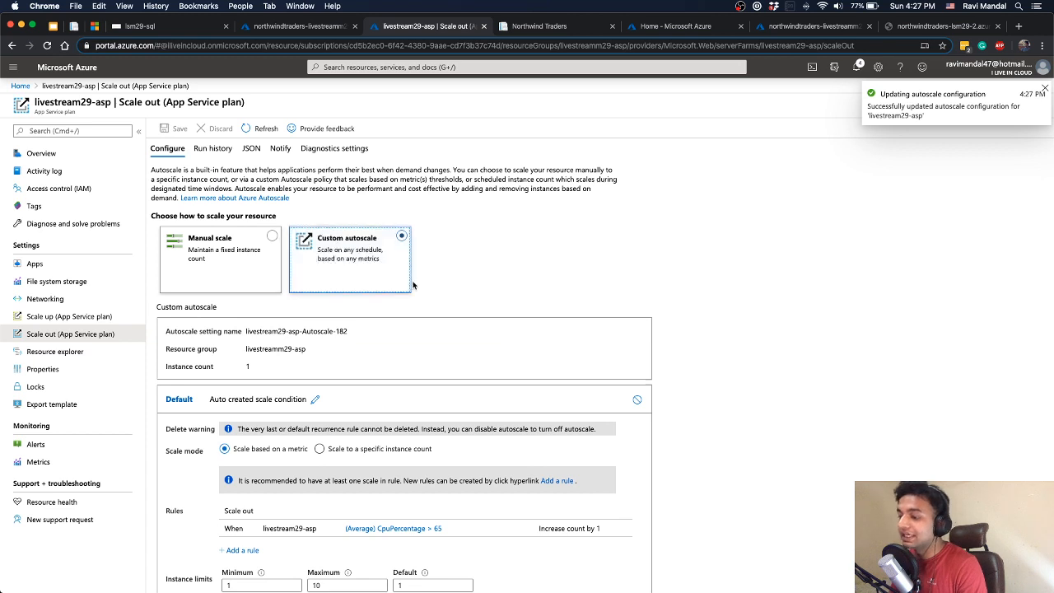
pyautogui.scroll(-2, 450, 264)
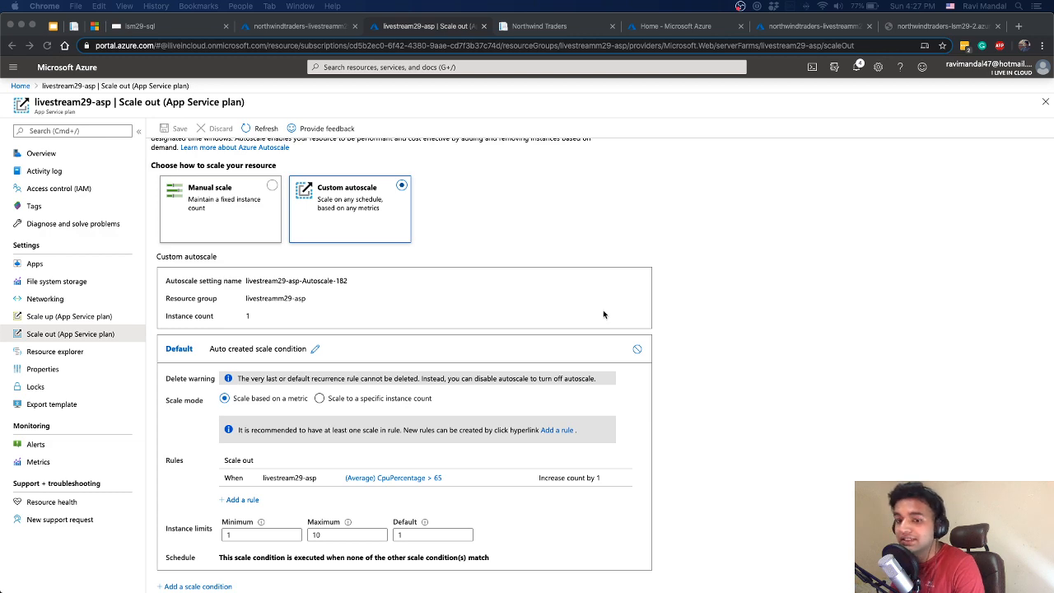
# In VS Code, enable the four commented 1m stages with targets 200, 250, 250 and 170 in http_post.js, fix the missing comma and save
pyautogui.hotkey('ctrl', 'Left')
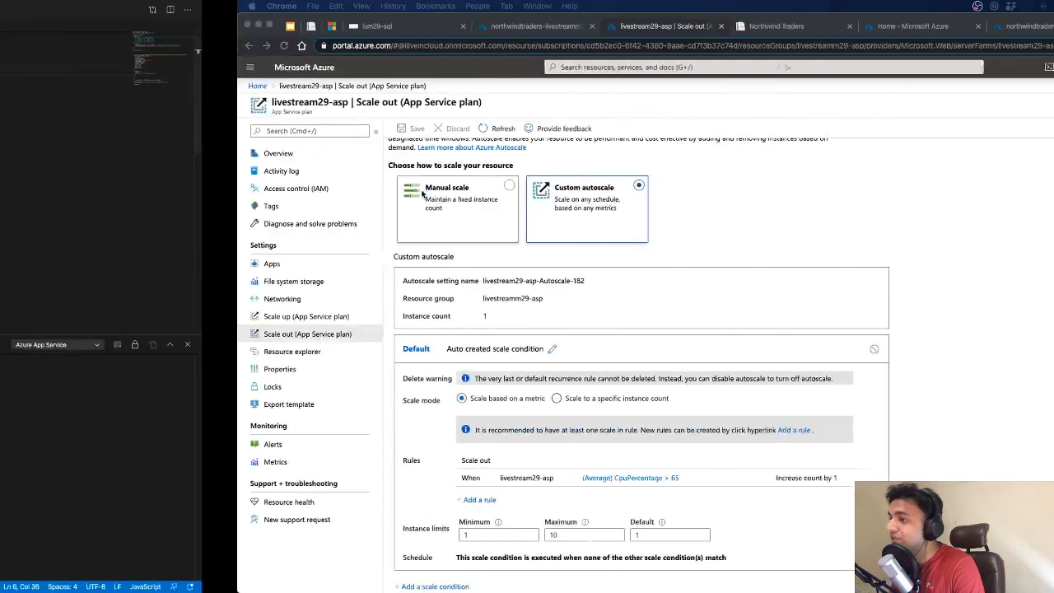
pyautogui.moveTo(410, 108); pyautogui.dragTo(245, 80)
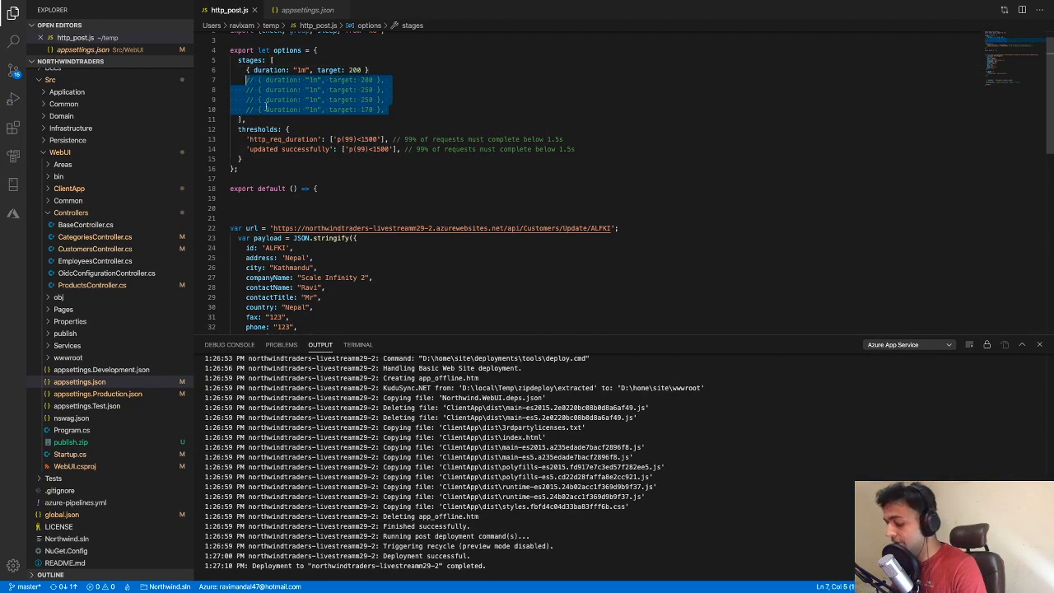
pyautogui.hotkey('ctrl', '/')
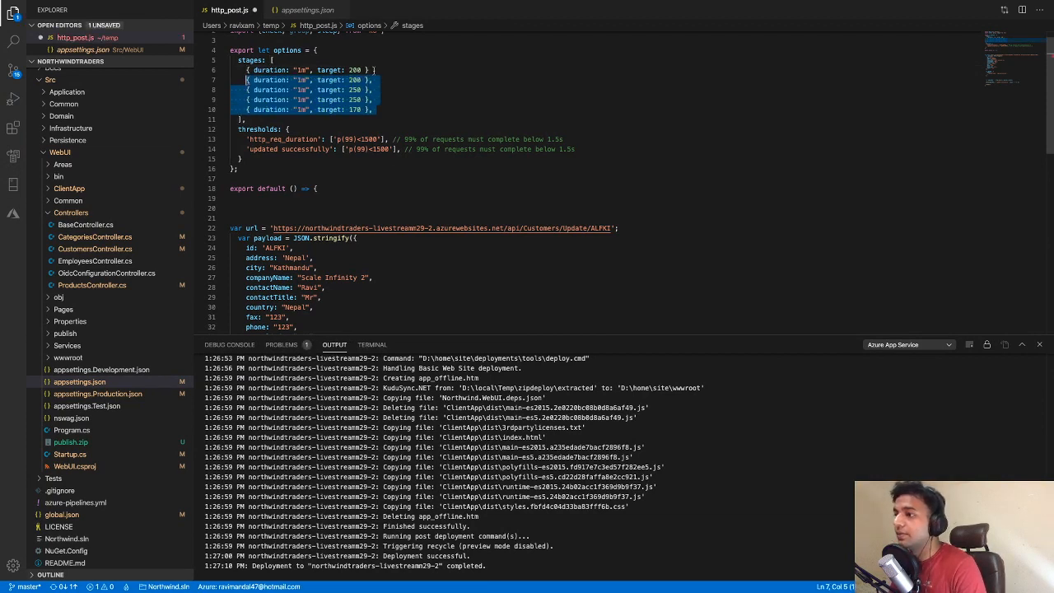
pyautogui.click(374, 70)
pyautogui.write(',')
pyautogui.press('super+s')
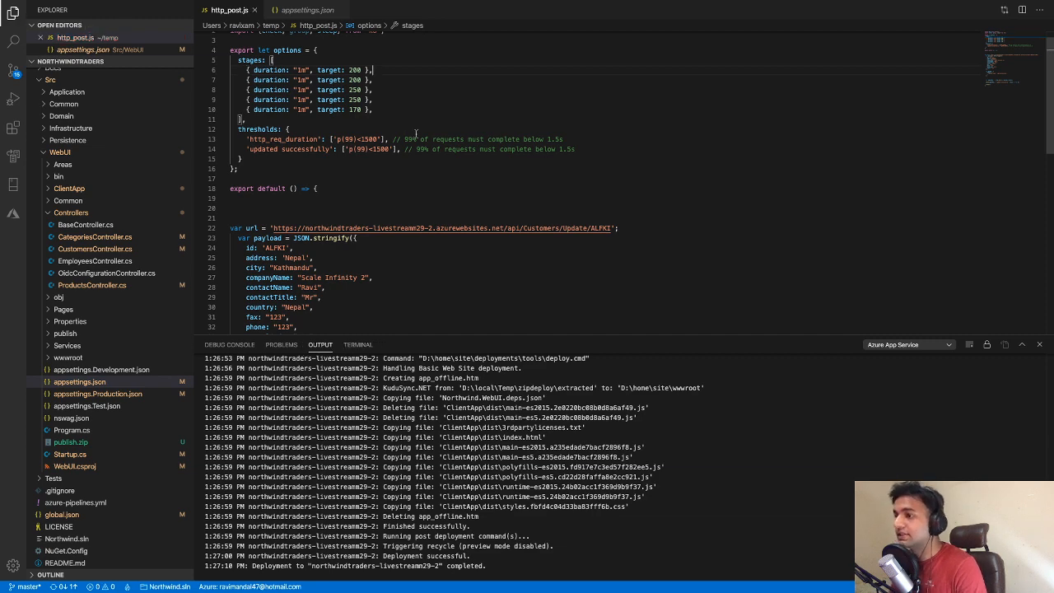
# Bring up Live Metrics for northwindtraders-livestreamm29-2 in Chrome and start the load test in Terminal with k6 run http_post.js
pyautogui.hotkey('ctrl', 'Right')
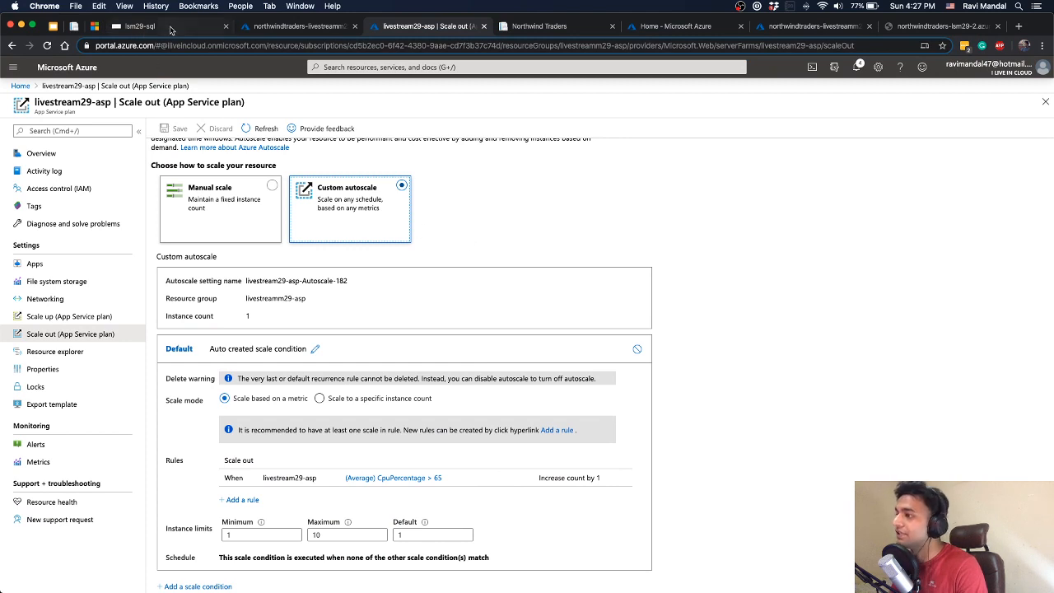
pyautogui.click(531, 34)
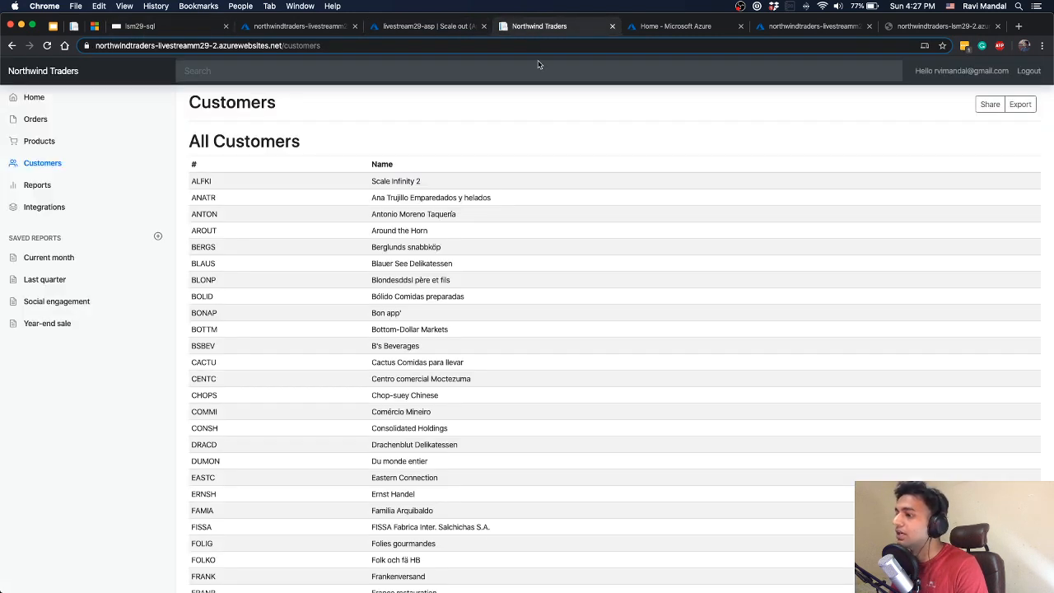
pyautogui.click(673, 30)
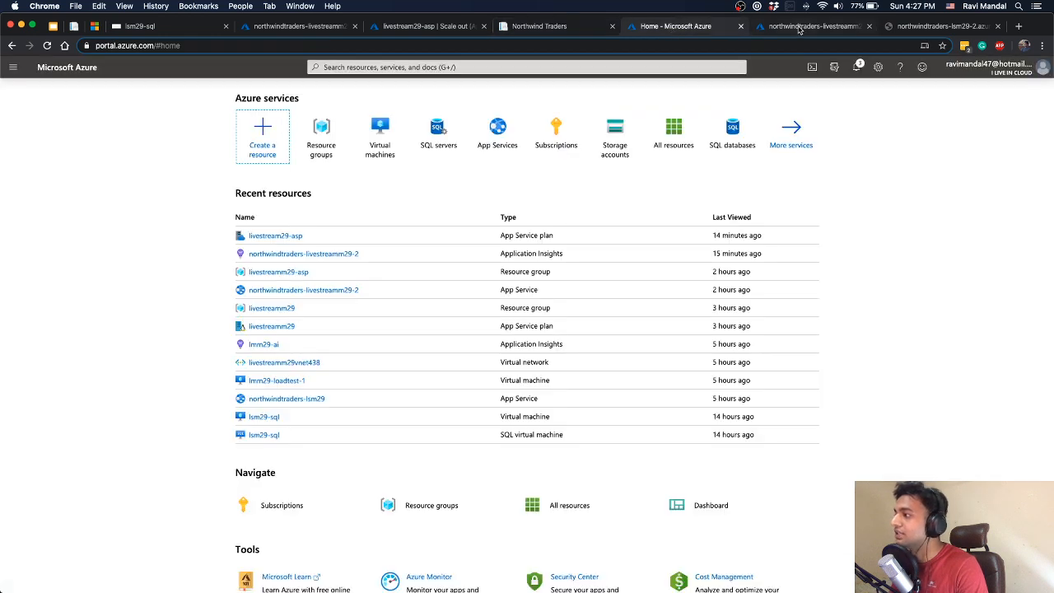
pyautogui.click(798, 28)
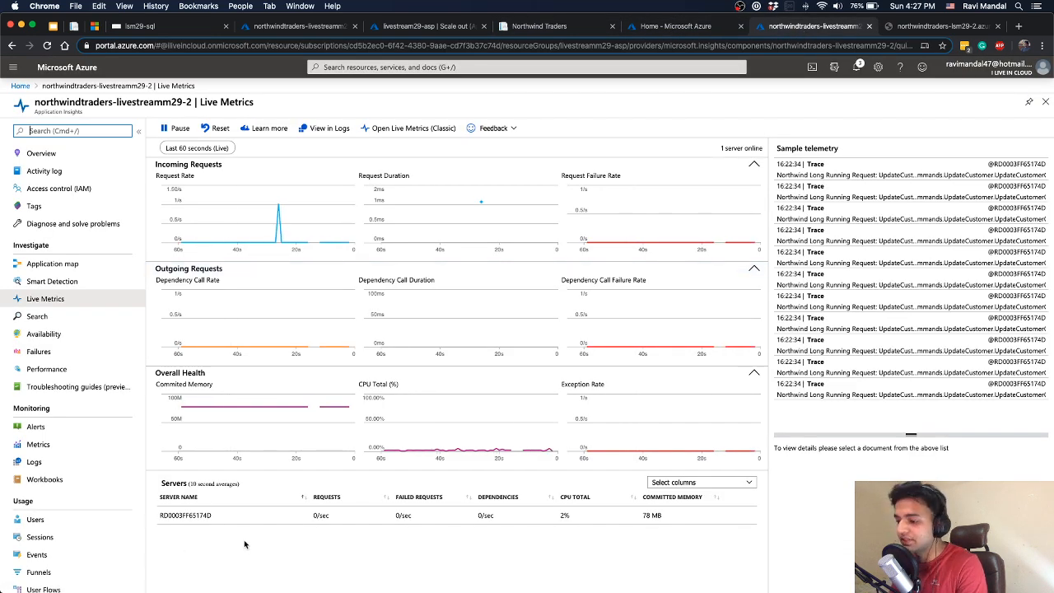
pyautogui.press('super+Tab')
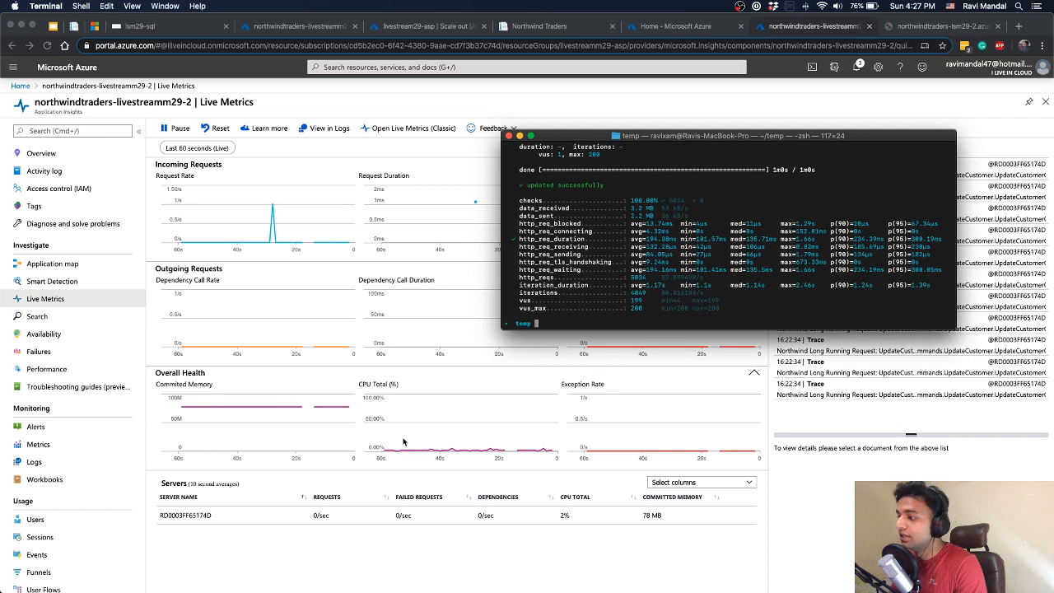
pyautogui.press('Up')
pyautogui.press('Return')
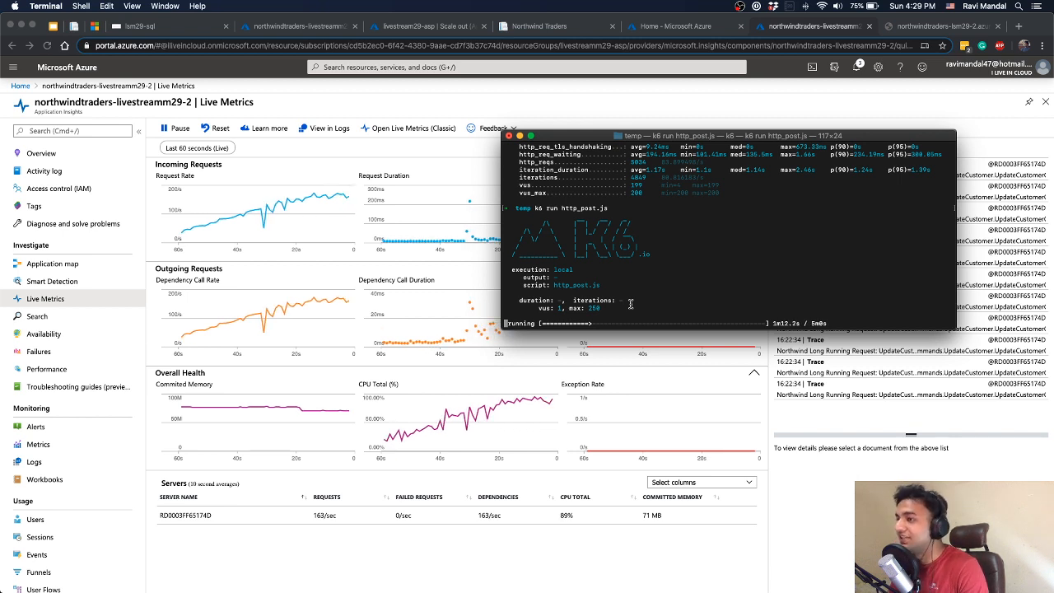
# Examine memory use on the lsm29-sql VM, the app's Live Metrics and the k6 run's progress during the load test
pyautogui.click(183, 30)
pyautogui.click(185, 29)
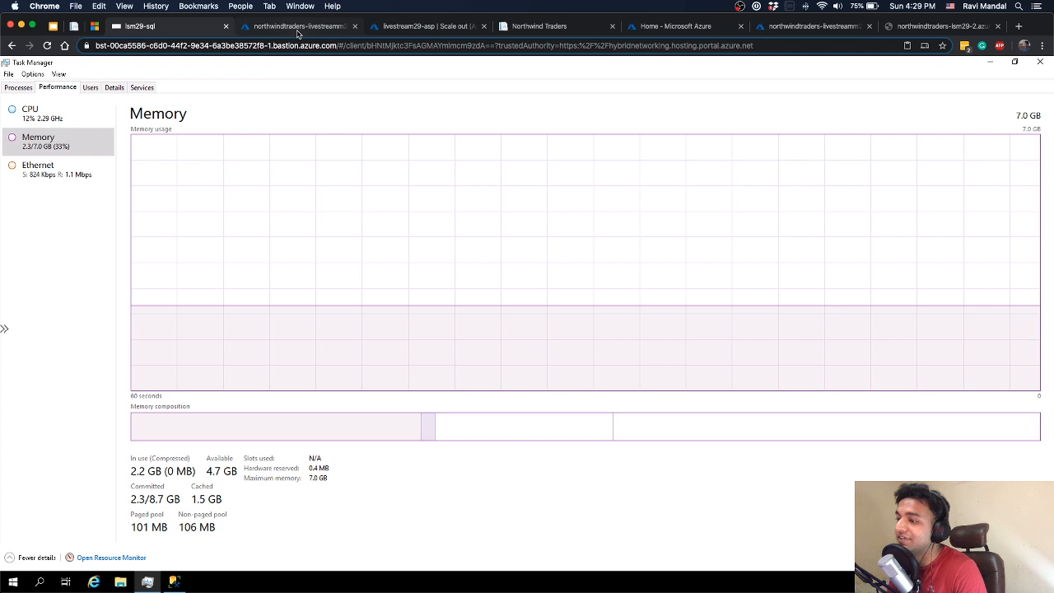
pyautogui.click(298, 28)
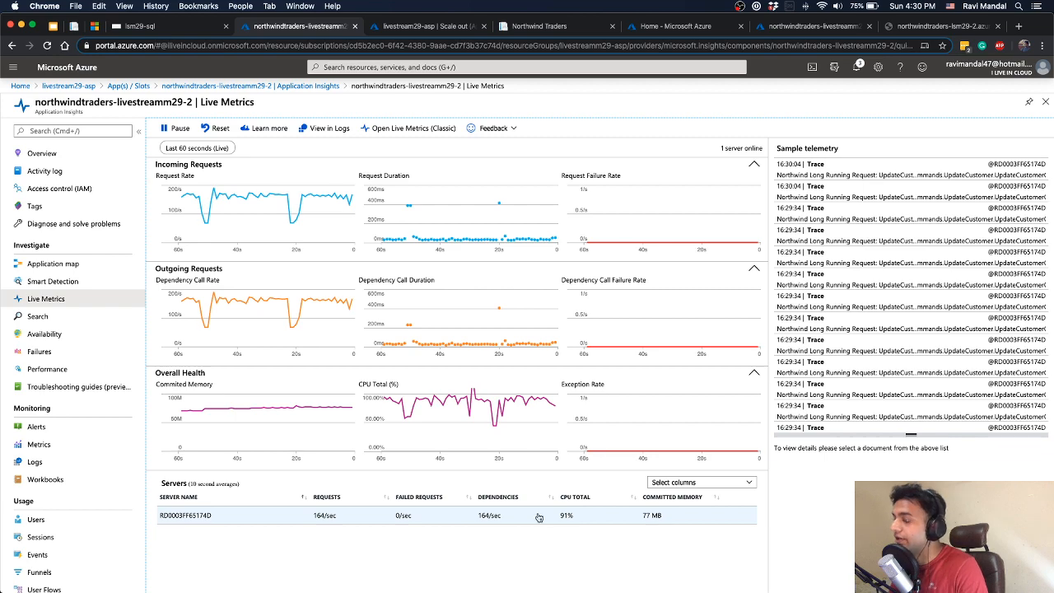
pyautogui.hotkey('ctrl', 'Up')
pyautogui.click(914, 171)
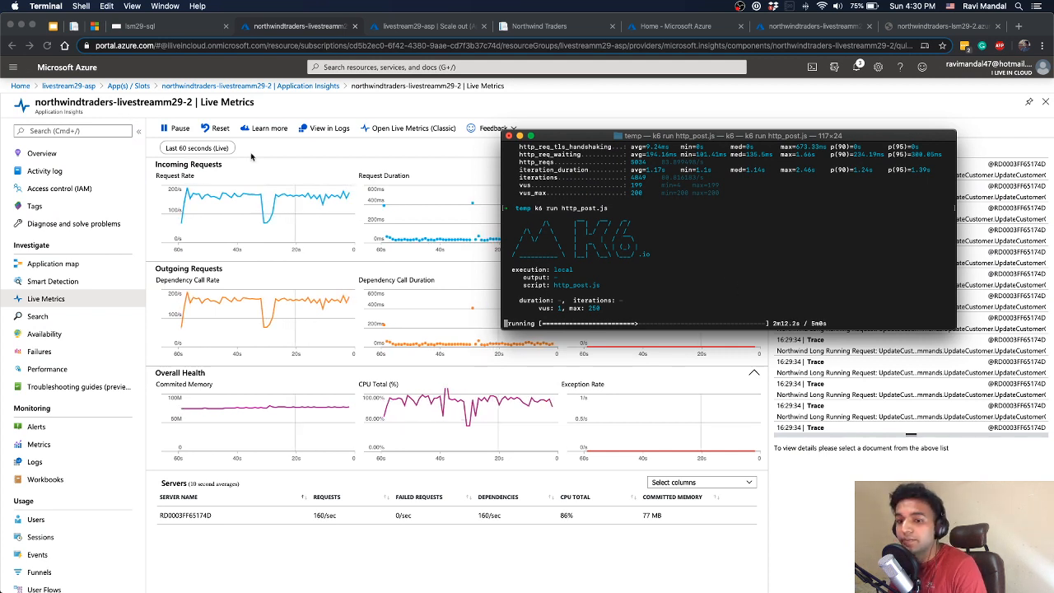
# Show the Agenda slide of the scaling presentation and undo the accidental move of its agenda text box
pyautogui.click(55, 28)
pyautogui.click(54, 28)
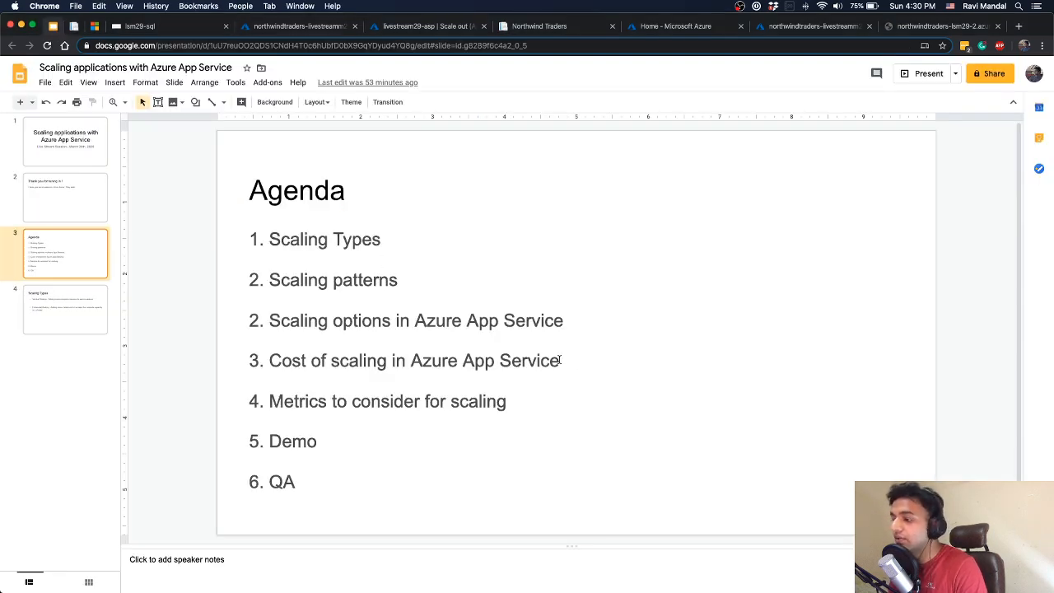
pyautogui.moveTo(577, 361); pyautogui.dragTo(379, 363)
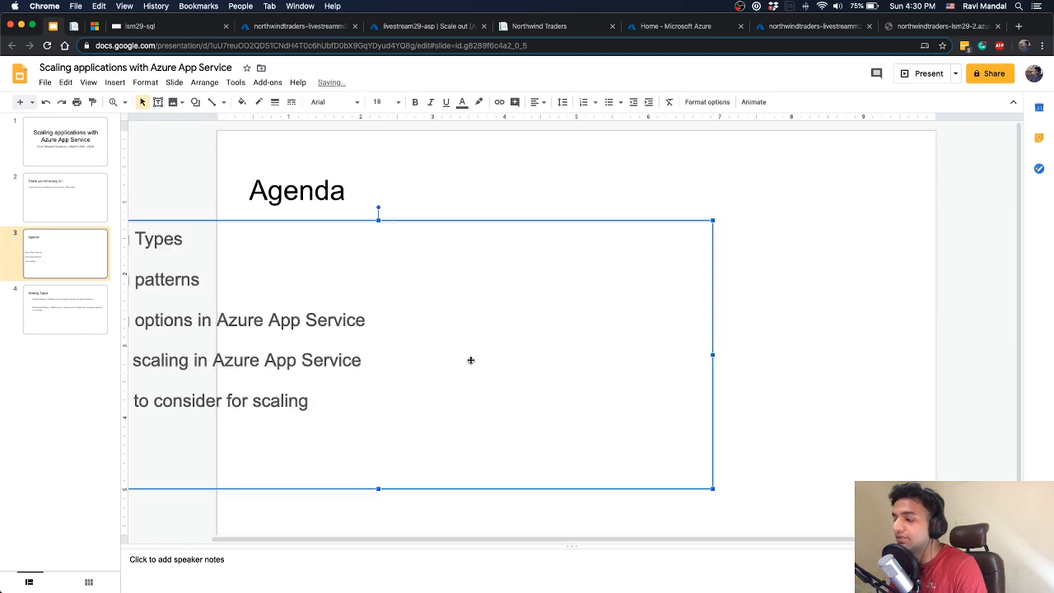
pyautogui.press('super+z')
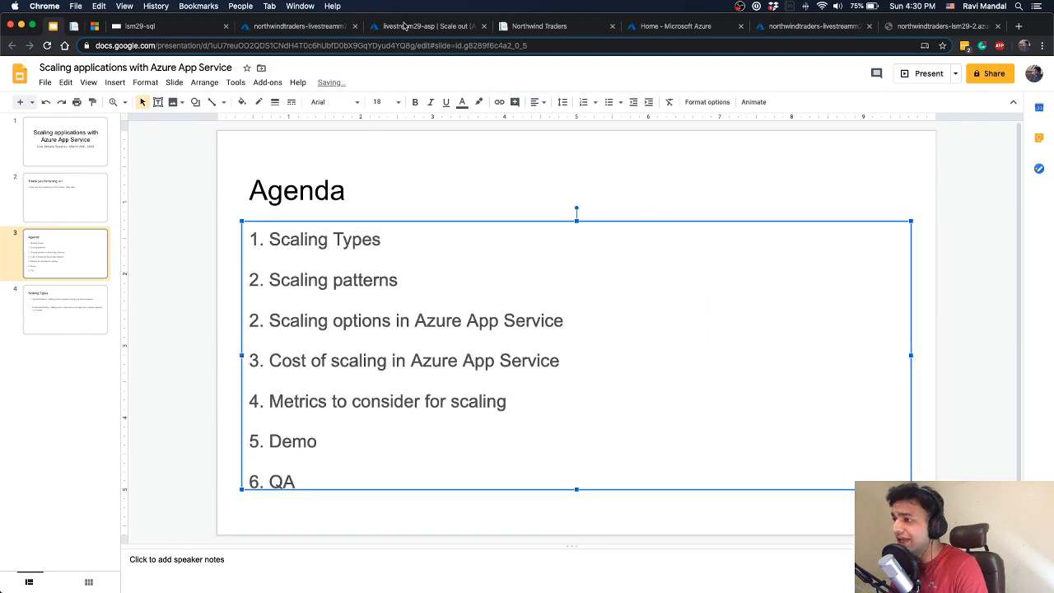
# Search the web for "azure pricing calculator" in place of the Azure portal home page and open the calculator
pyautogui.click(405, 26)
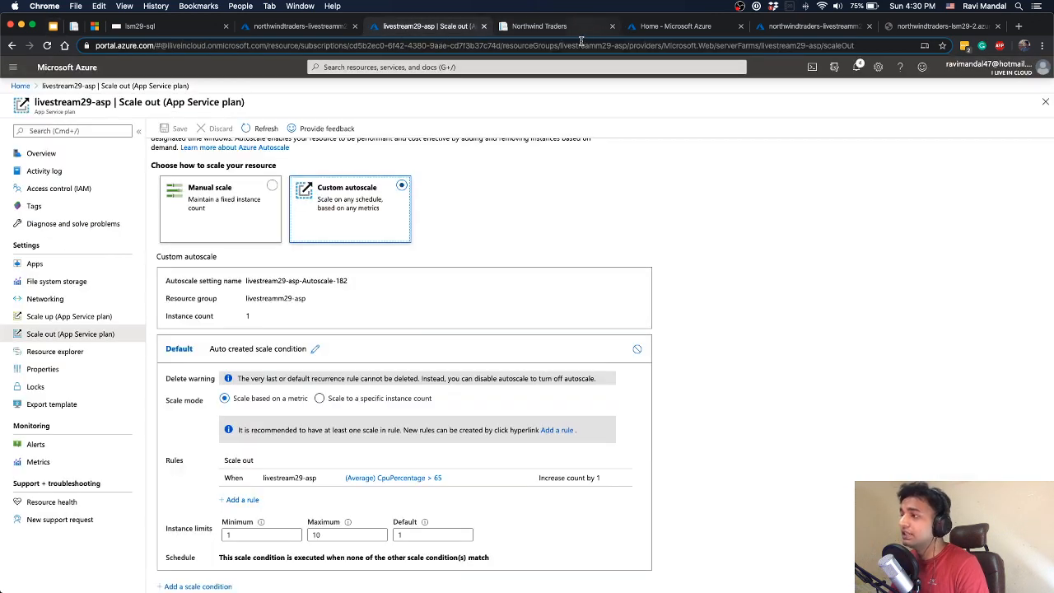
pyautogui.click(576, 26)
pyautogui.click(671, 29)
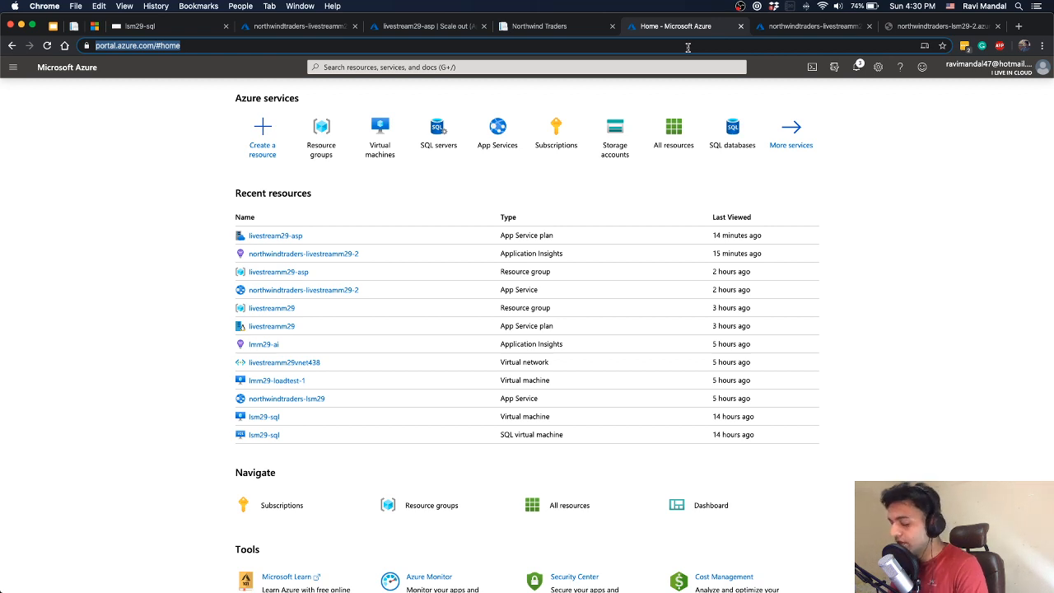
pyautogui.write('azure')
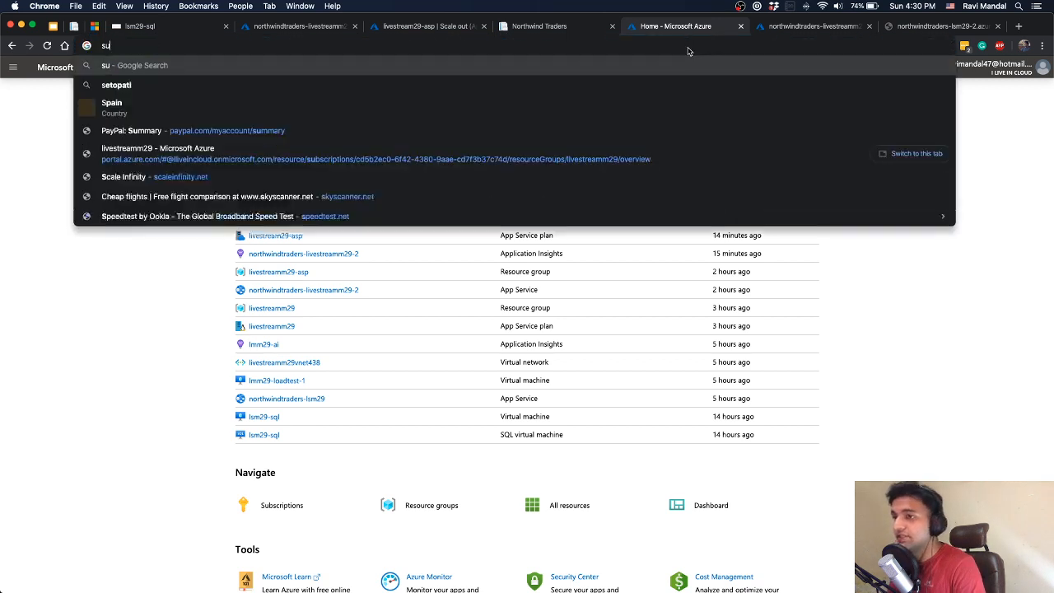
pyautogui.write(' pricig')
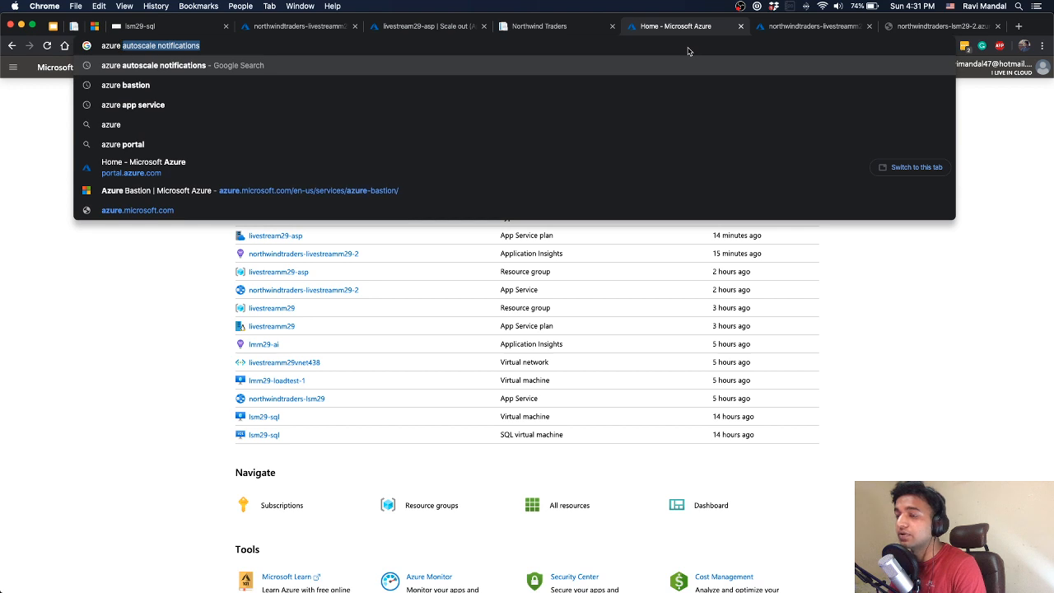
pyautogui.press('BackSpace')
pyautogui.press('Down')
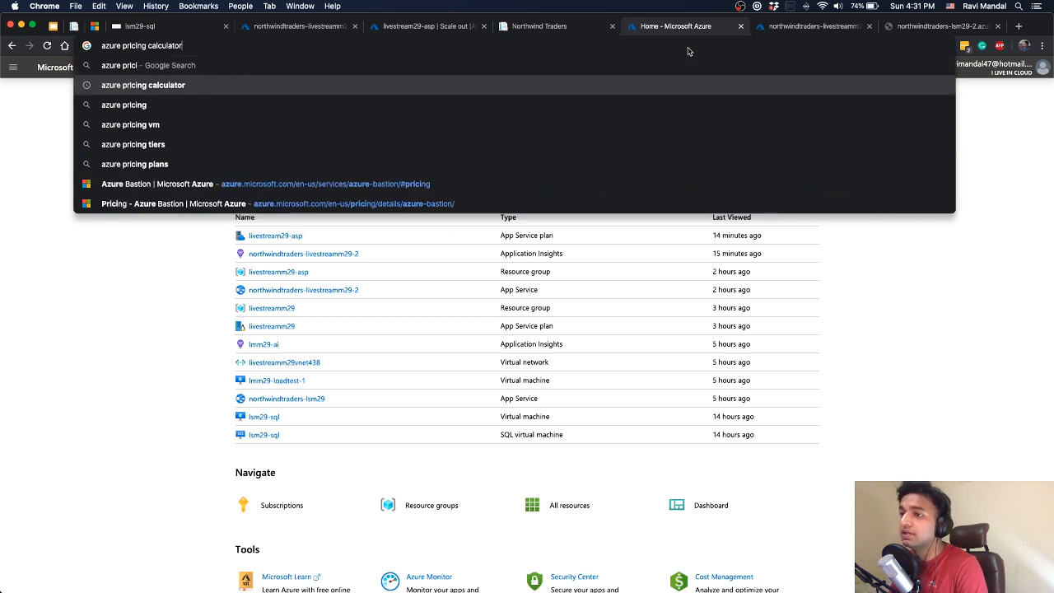
pyautogui.press('Return')
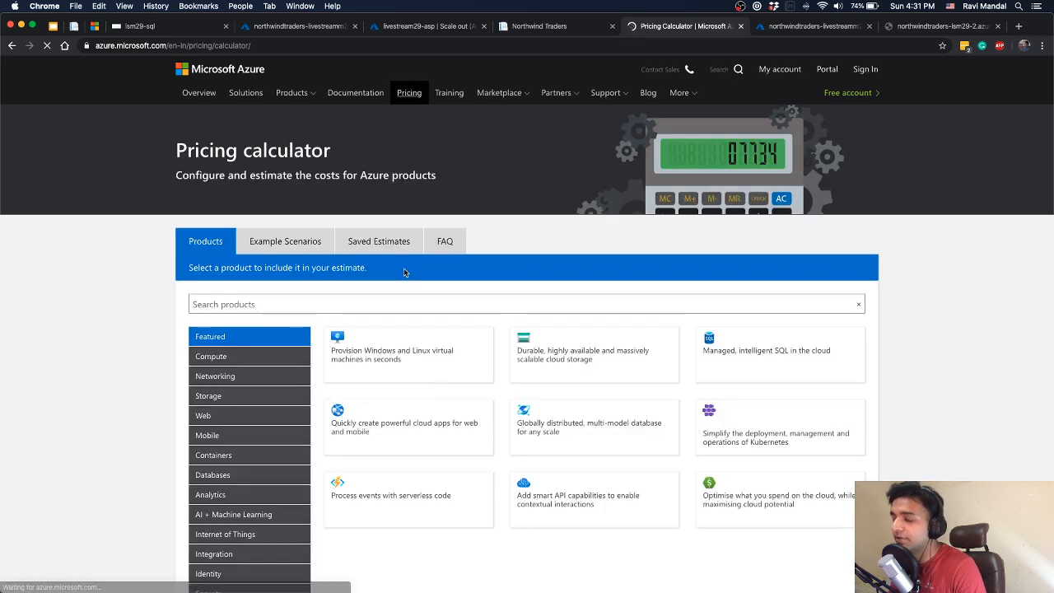
# Add App Service to the pricing estimate and set its region to Southeast Asia
pyautogui.scroll(-1, 423, 332)
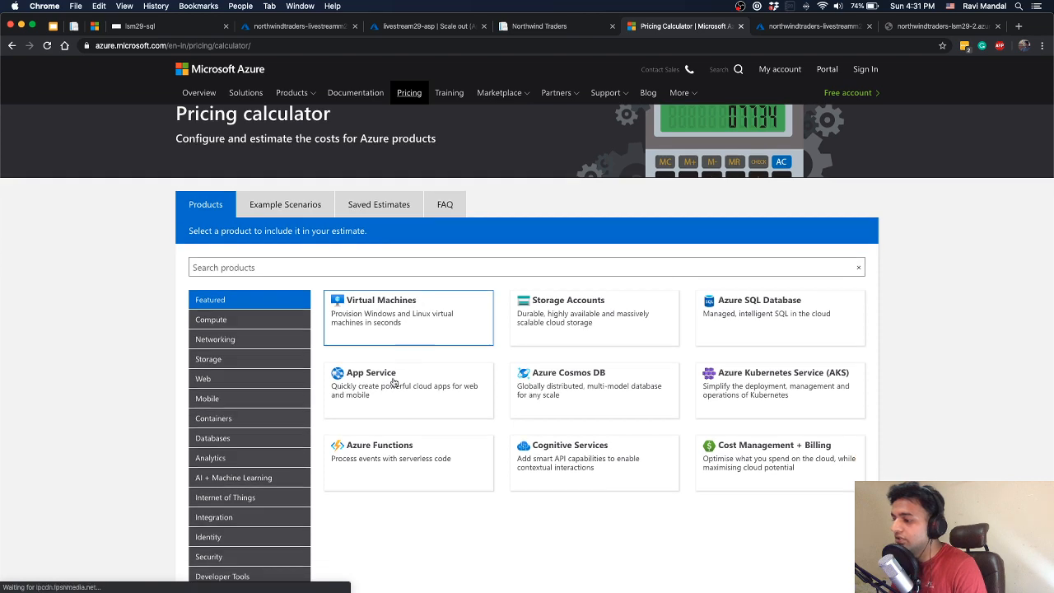
pyautogui.click(482, 368)
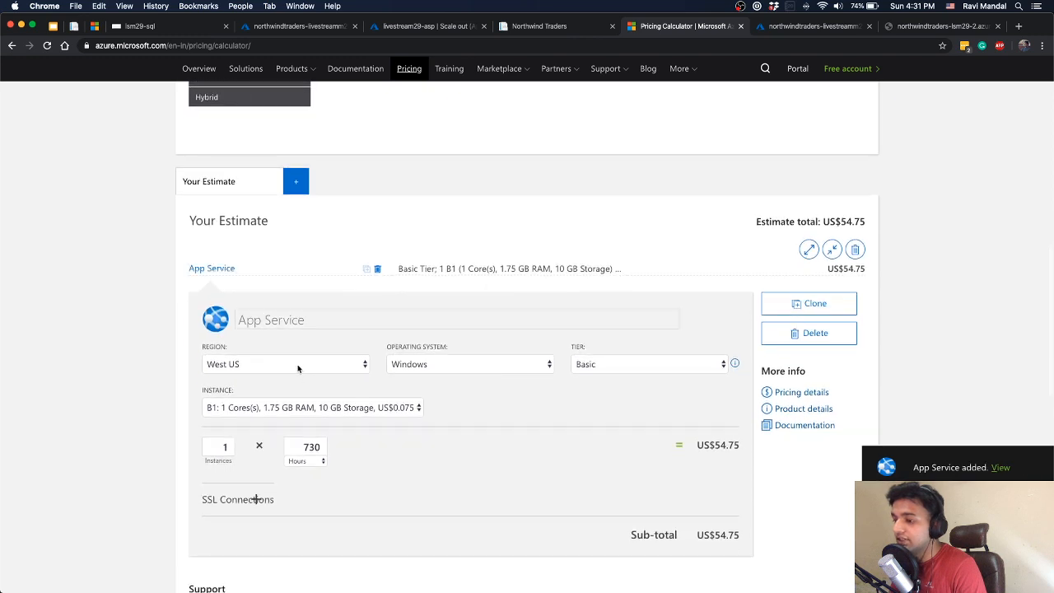
pyautogui.click(301, 365)
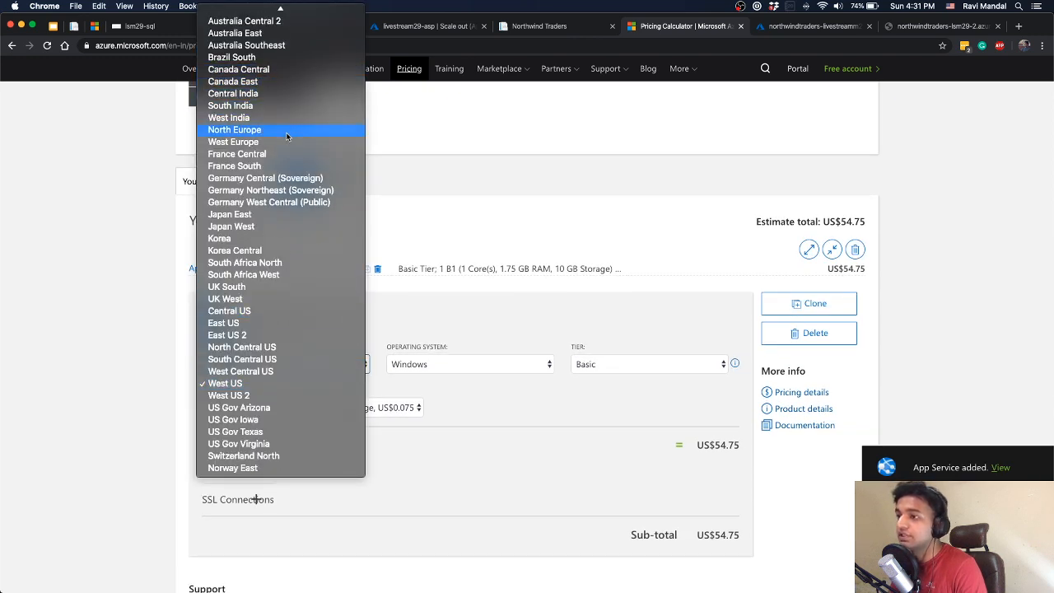
pyautogui.scroll(1, 262, 179)
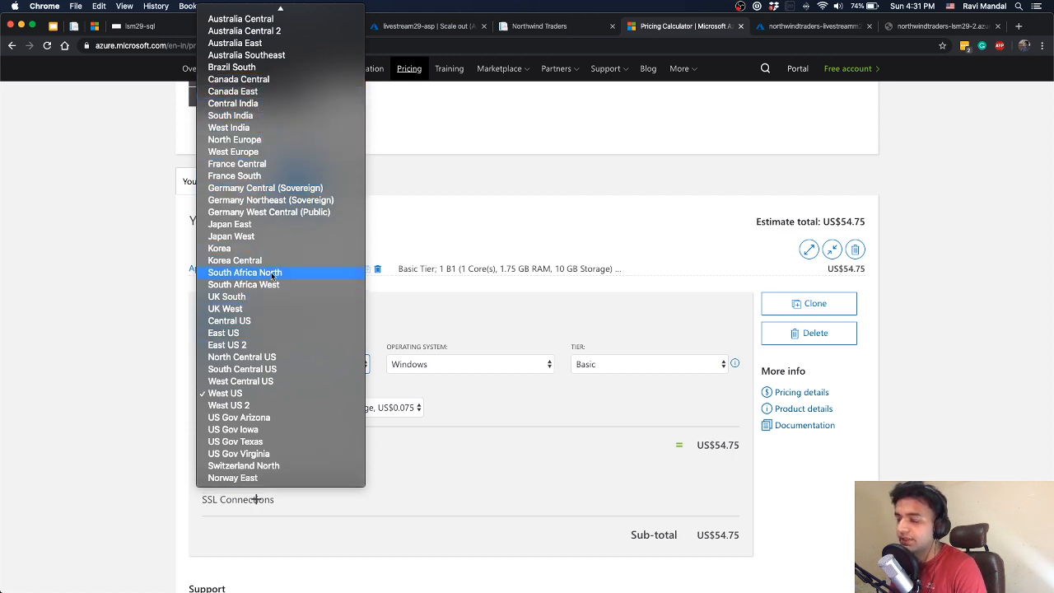
pyautogui.scroll(1, 269, 263)
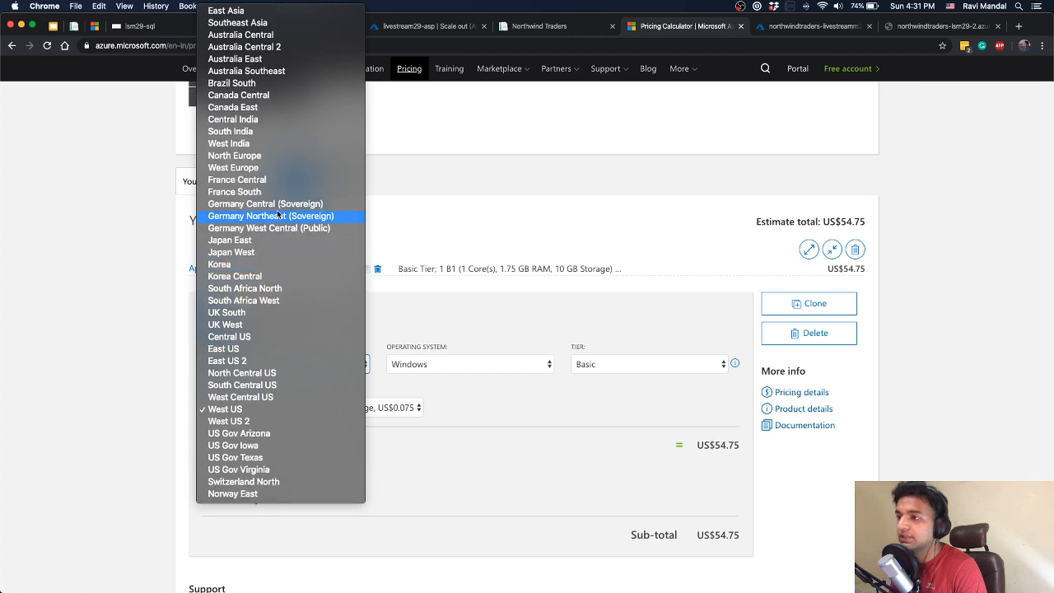
pyautogui.click(259, 23)
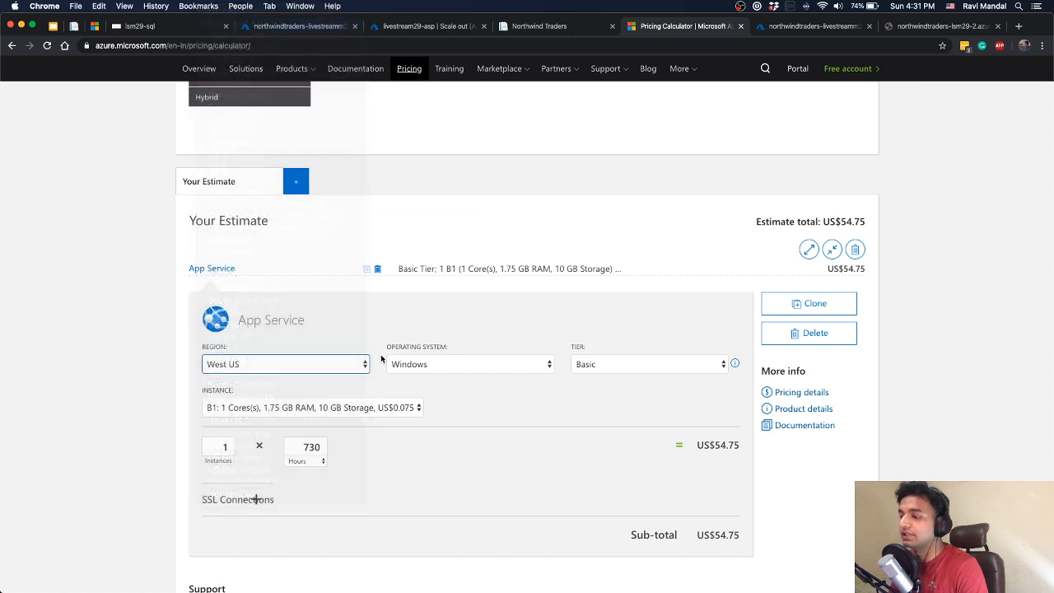
# Keep Windows as the App Service operating system and set the tier to Standard
pyautogui.click(456, 369)
pyautogui.click(456, 366)
pyautogui.click(591, 364)
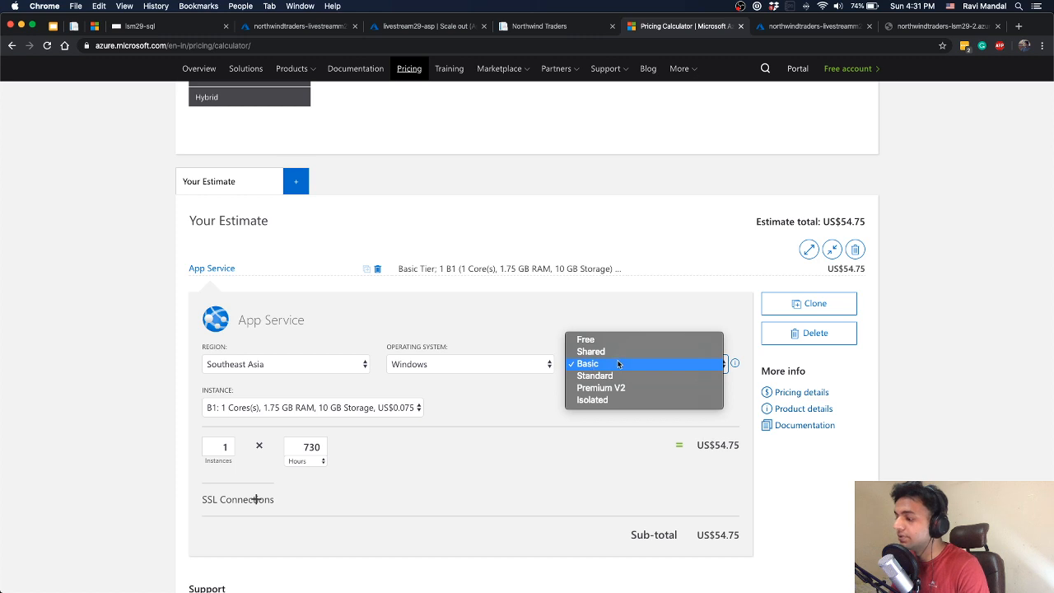
pyautogui.click(593, 375)
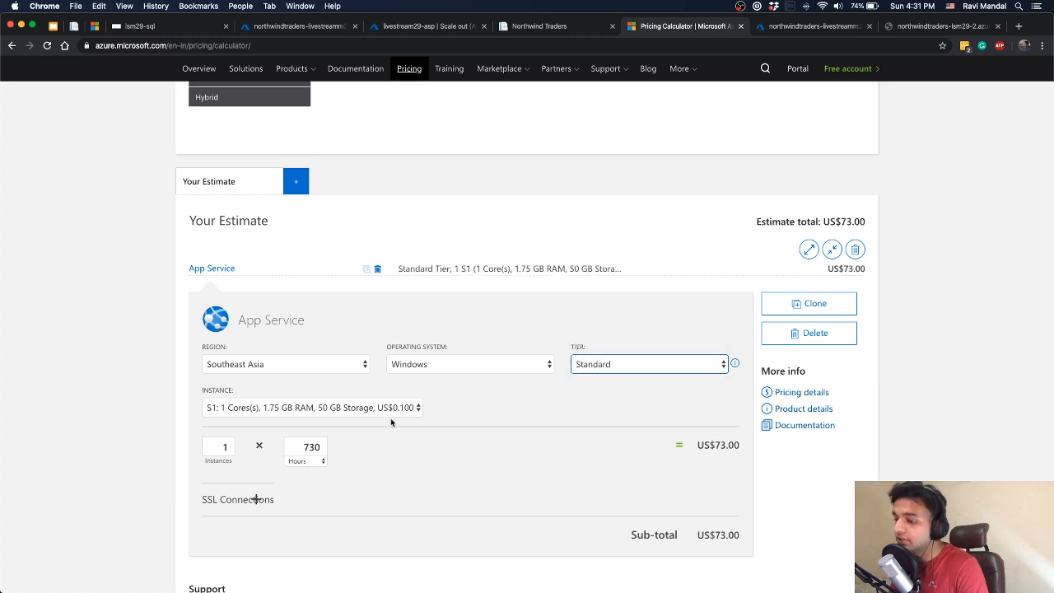
# Try an App Service estimate with 500 hours and 3 instances
pyautogui.scroll(-3, 431, 416)
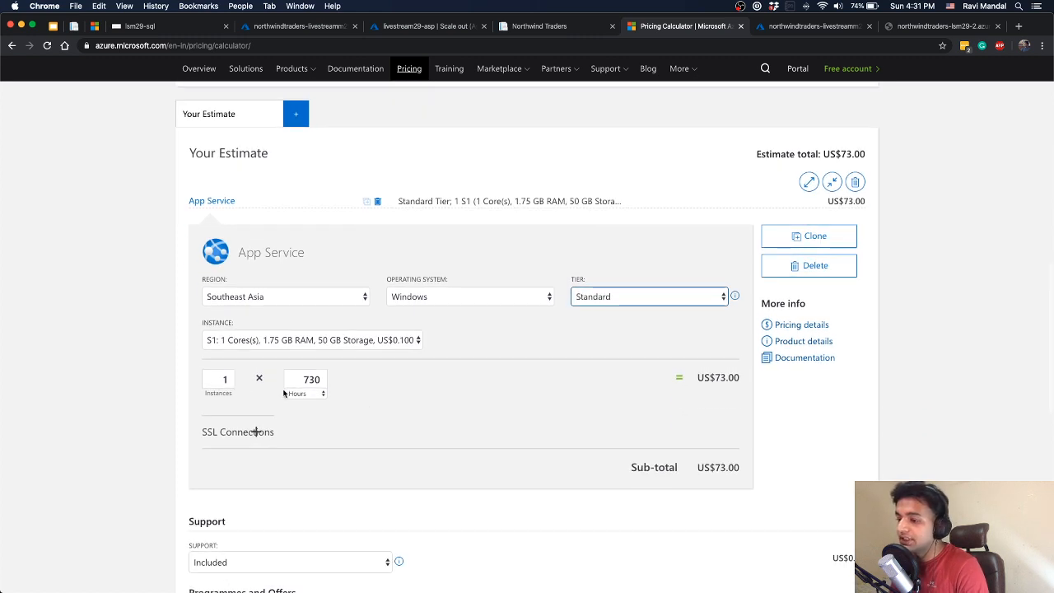
pyautogui.doubleClick(224, 379)
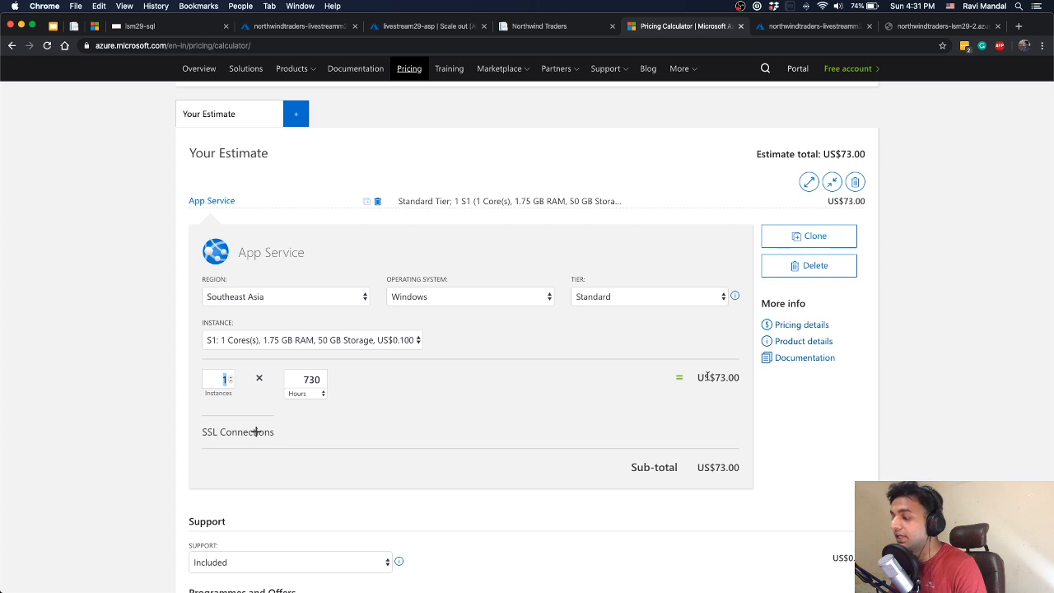
pyautogui.doubleClick(306, 379)
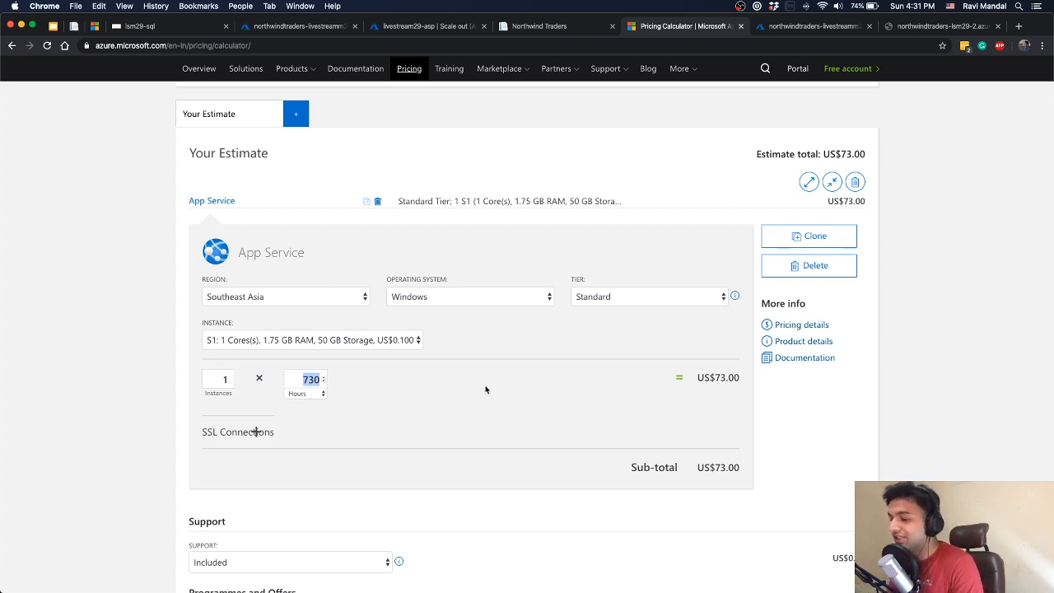
pyautogui.write('500')
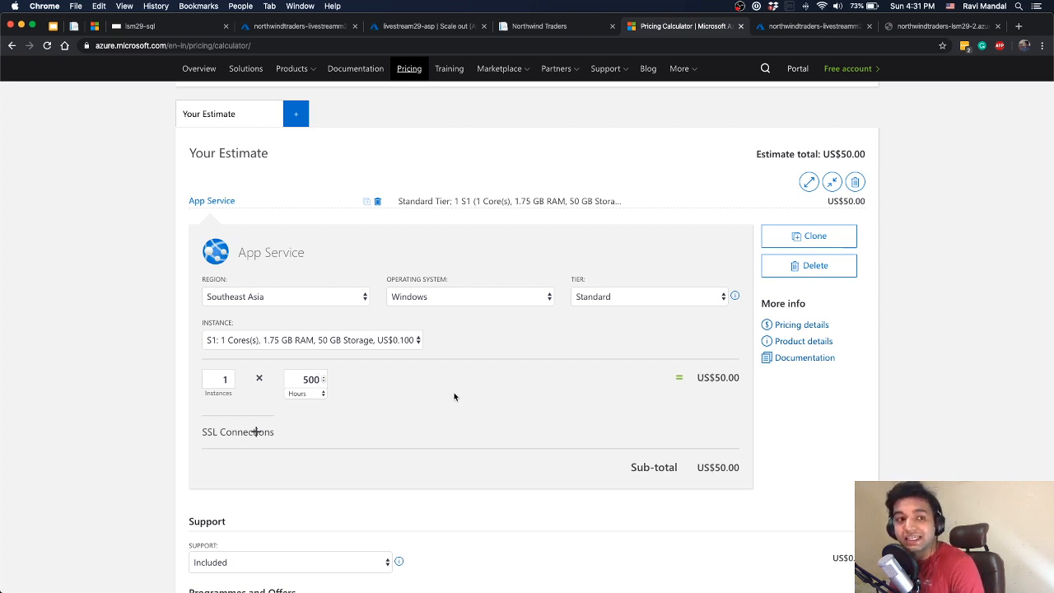
pyautogui.doubleClick(223, 380)
pyautogui.write('3')
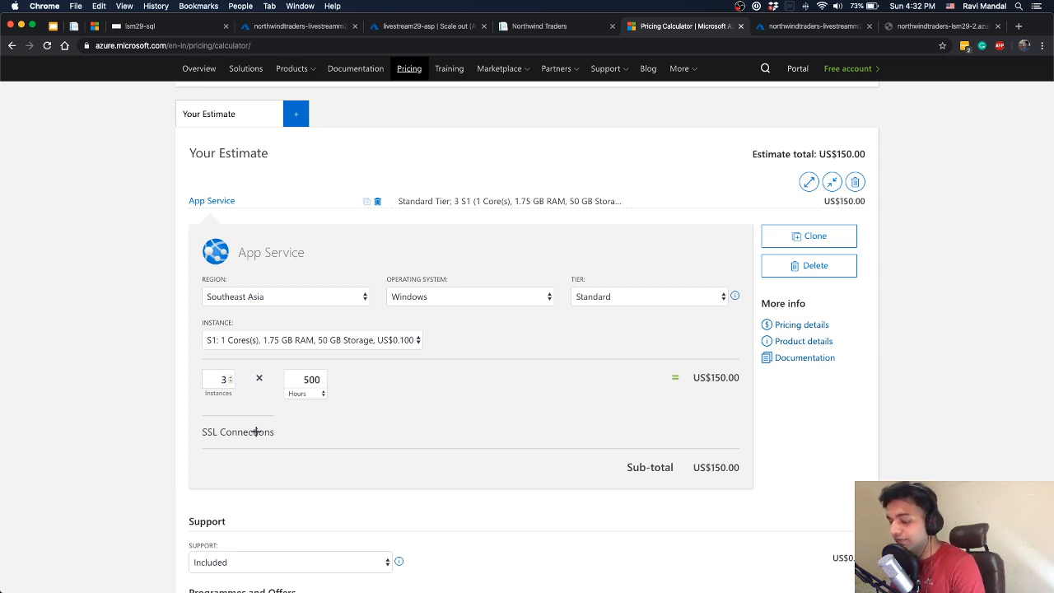
# Change the App Service estimate to 5 instances for 1 hour
pyautogui.press('BackSpace')
pyautogui.write('5')
pyautogui.press('BackSpace')
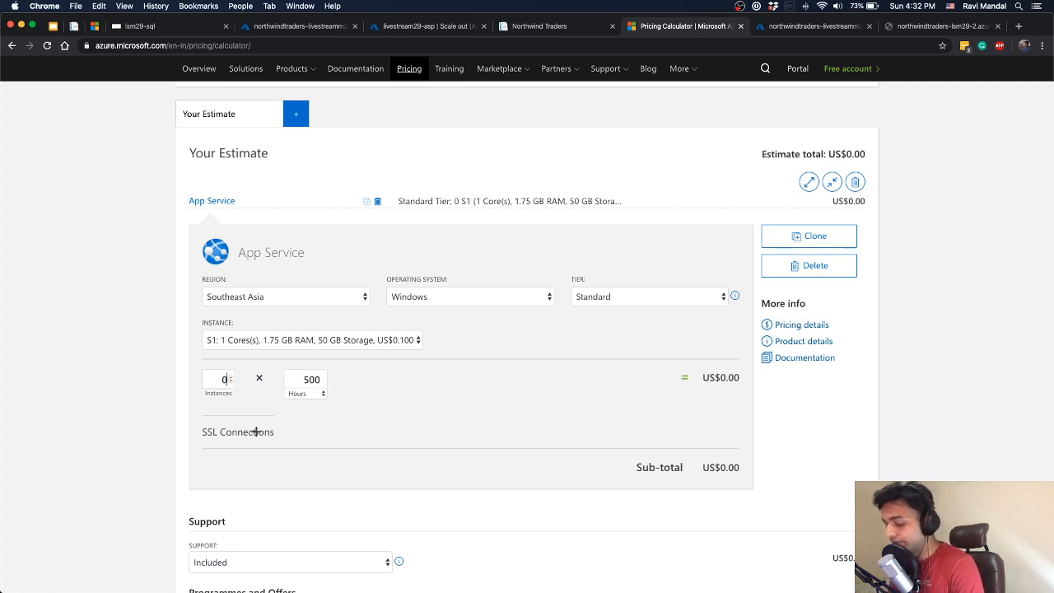
pyautogui.write('5')
pyautogui.press('Tab')
pyautogui.write('1')
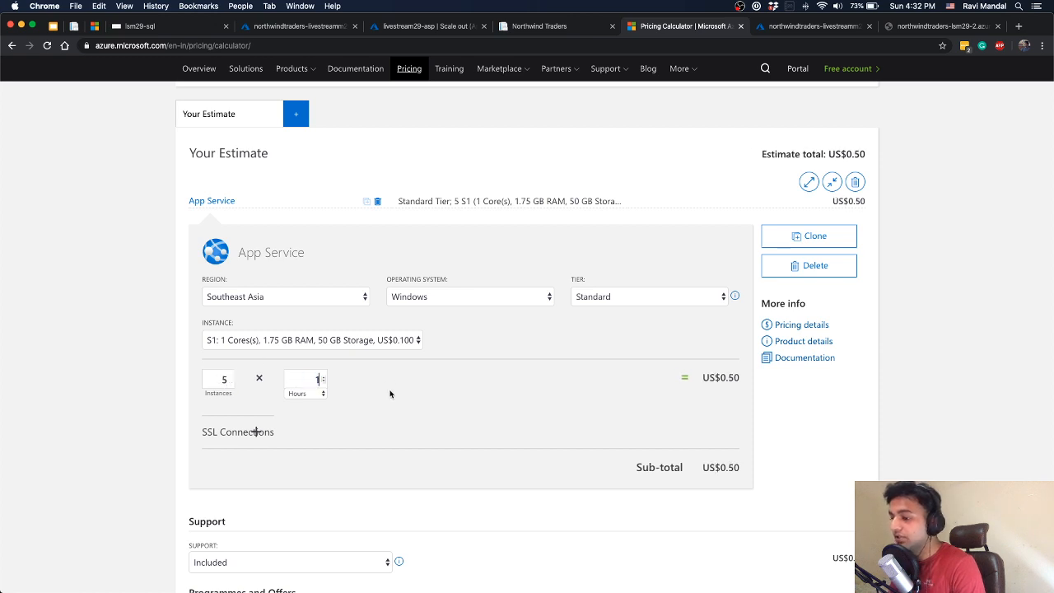
pyautogui.click(489, 394)
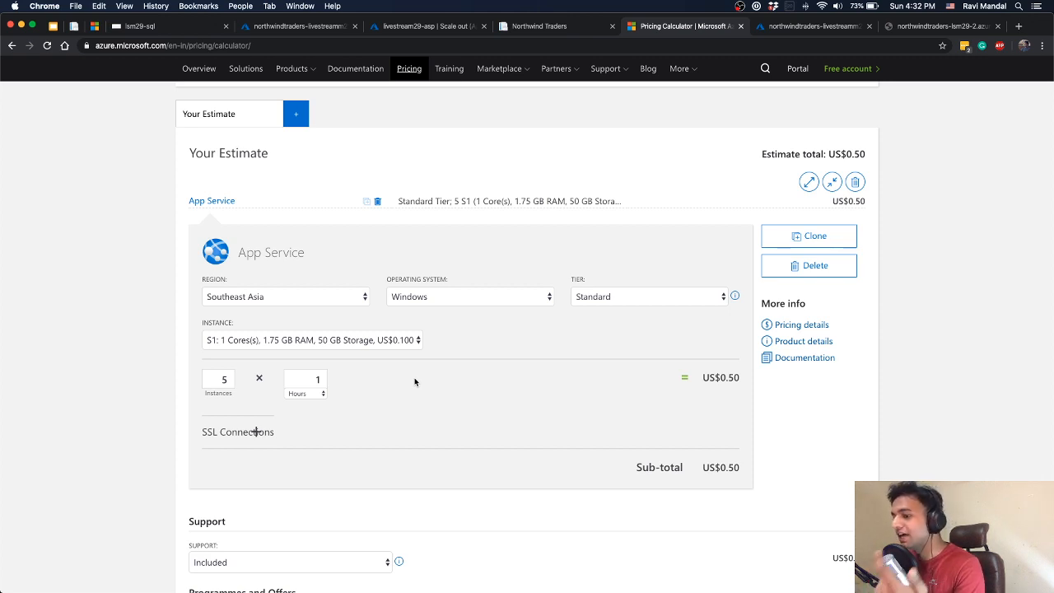
# Set the number of App Service instances in the estimate to 10
pyautogui.doubleClick(221, 380)
pyautogui.write('10')
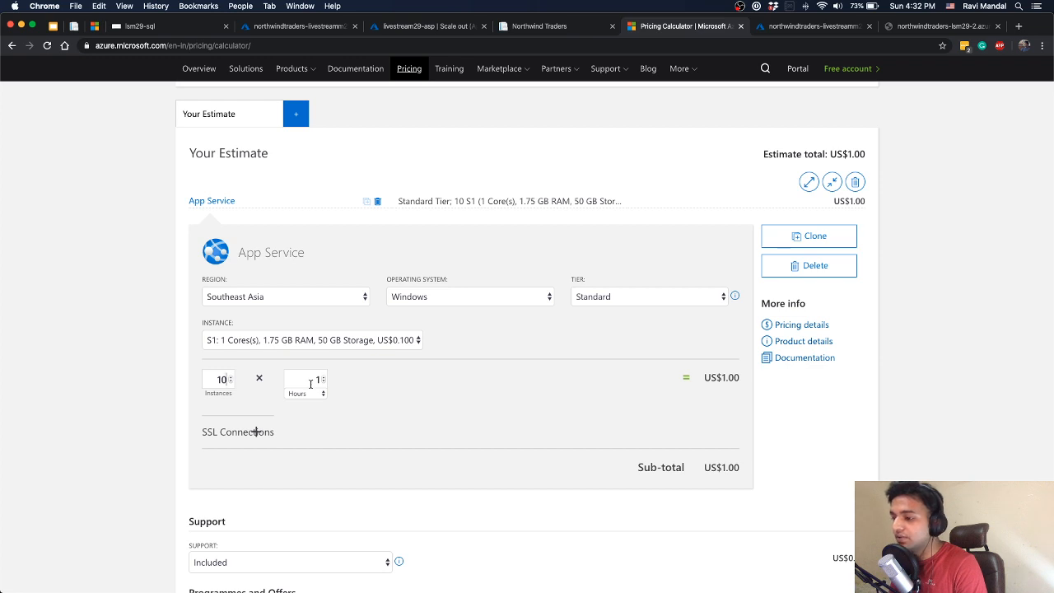
# Set the usage of the App Service instances in the estimate to 8 hours
pyautogui.press('Tab')
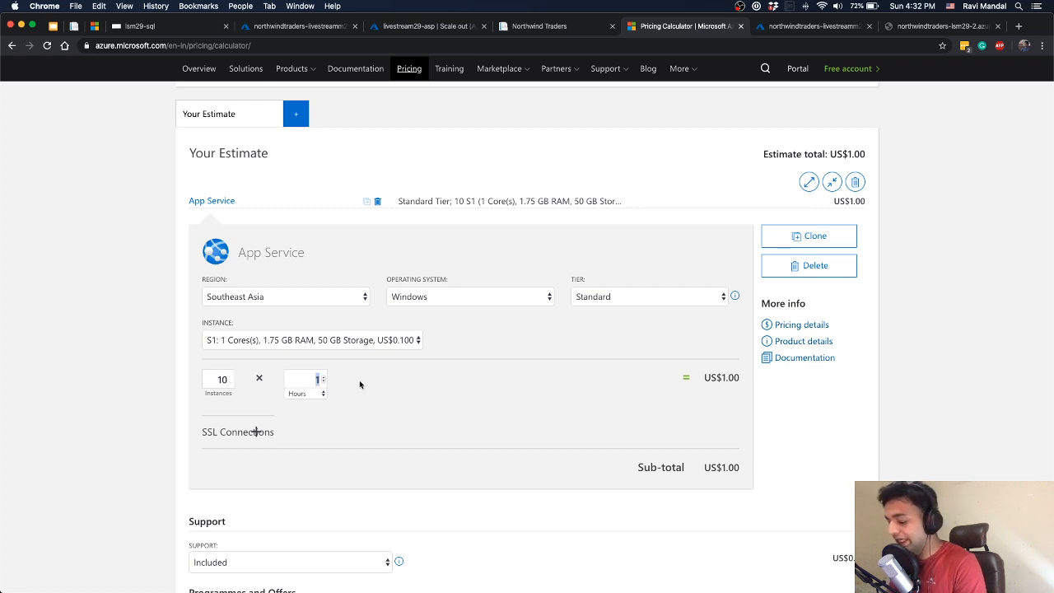
pyautogui.write('8')
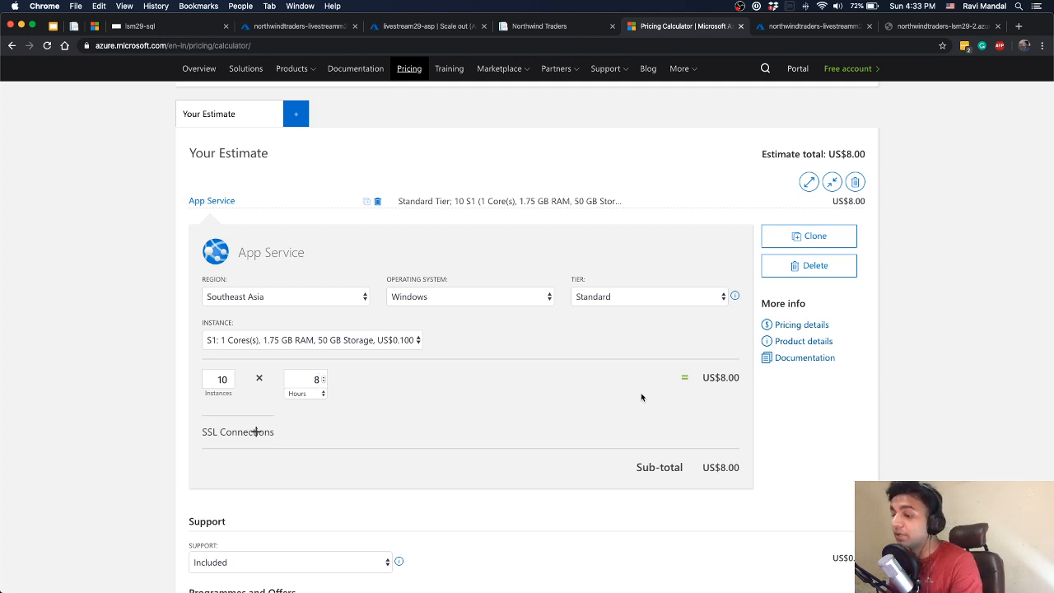
# Calculate 8*30 in Spotlight to get the monthly instance hours, and return to the estimate
pyautogui.press('super+space')
pyautogui.write('**')
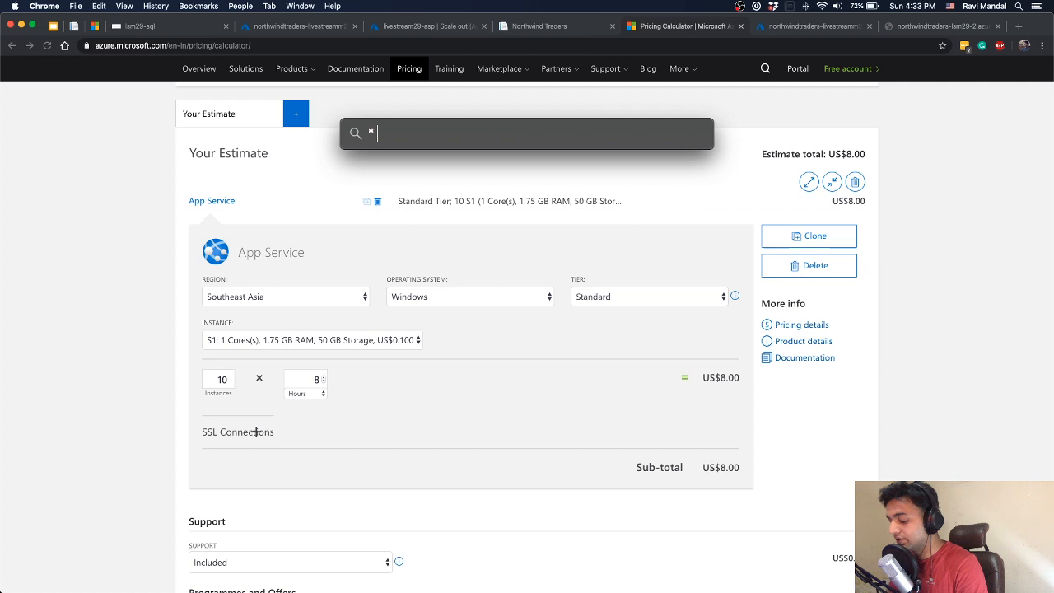
pyautogui.write('30')
pyautogui.press('BackSpace')
pyautogui.press('BackSpace')
pyautogui.press('BackSpace')
pyautogui.press('BackSpace')
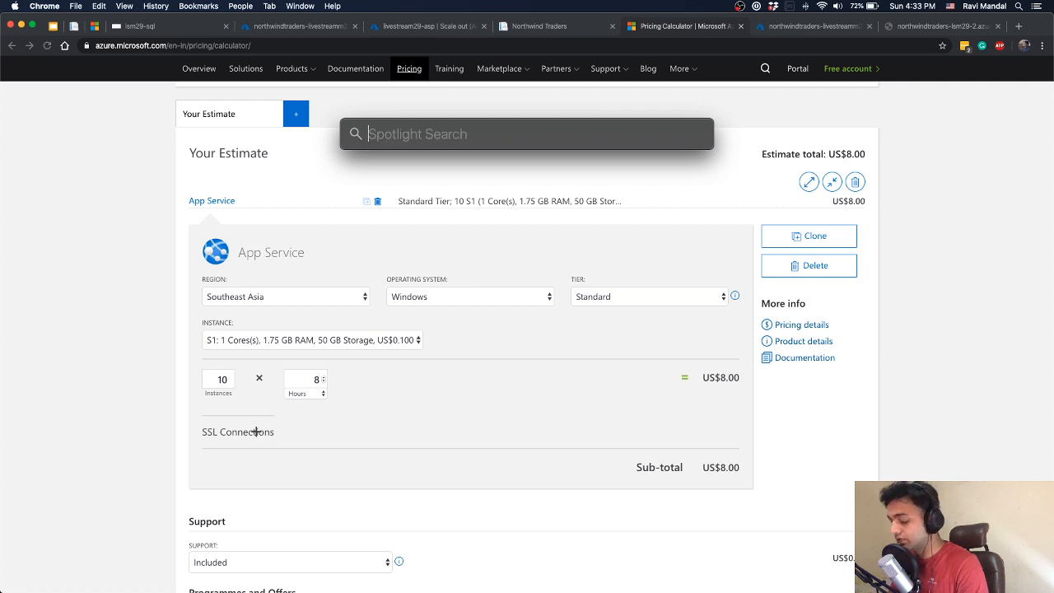
pyautogui.write('8*30')
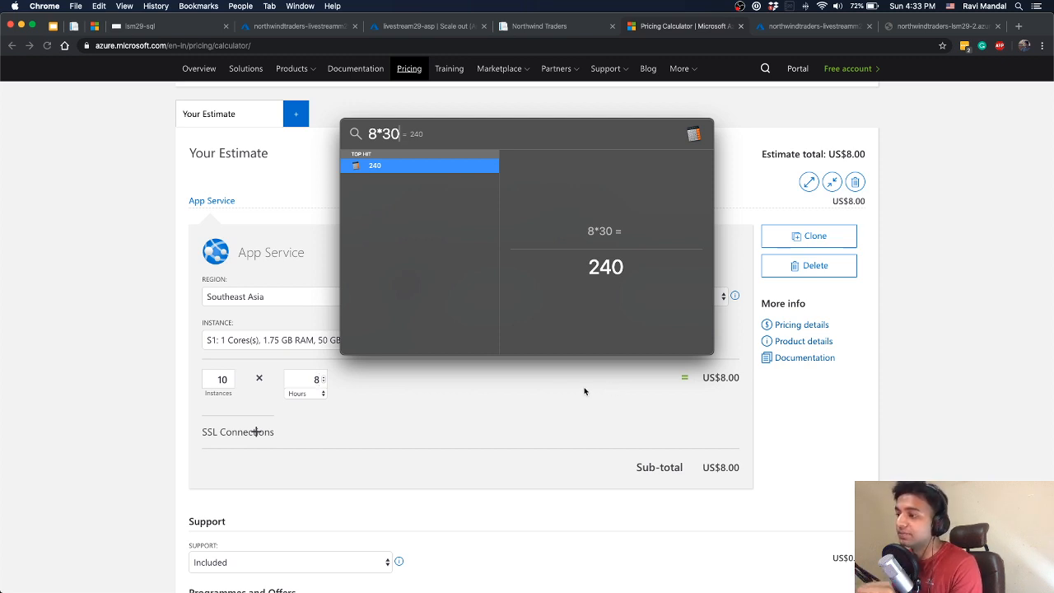
pyautogui.click(550, 389)
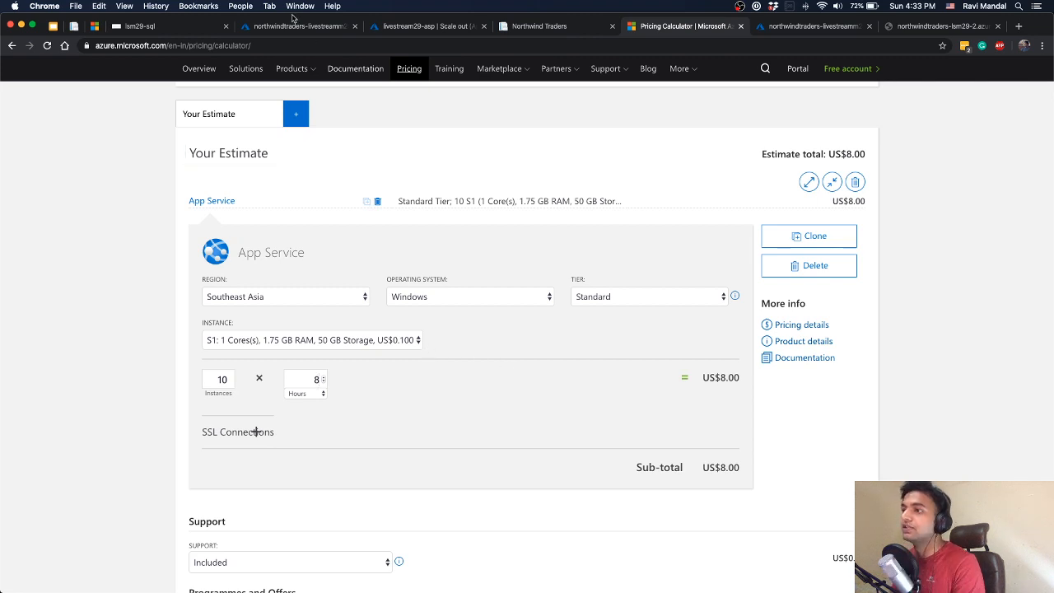
# Check the Live Metrics of northwindtraders-livestreamm29-2 and highlight the maximum http_req_duration in the k6 results in Terminal, returning to the metrics
pyautogui.click(293, 25)
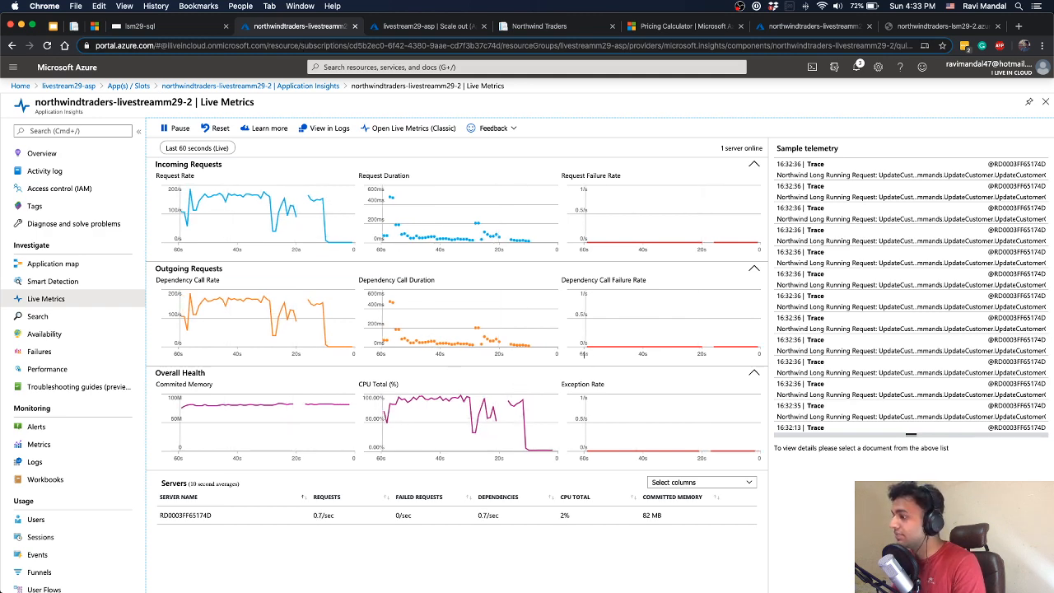
pyautogui.hotkey('ctrl', 'Up')
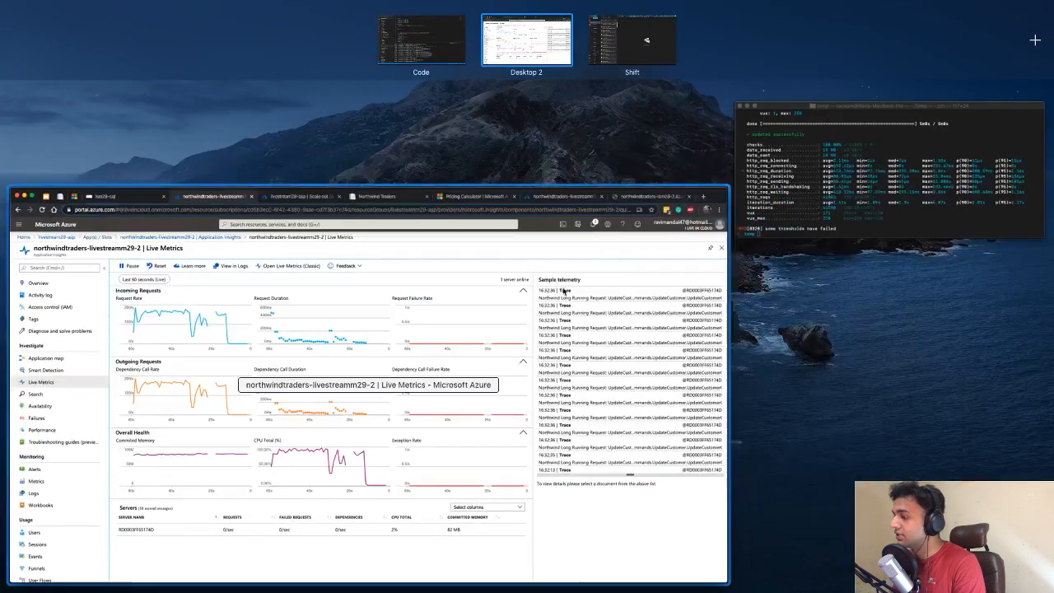
pyautogui.click(842, 177)
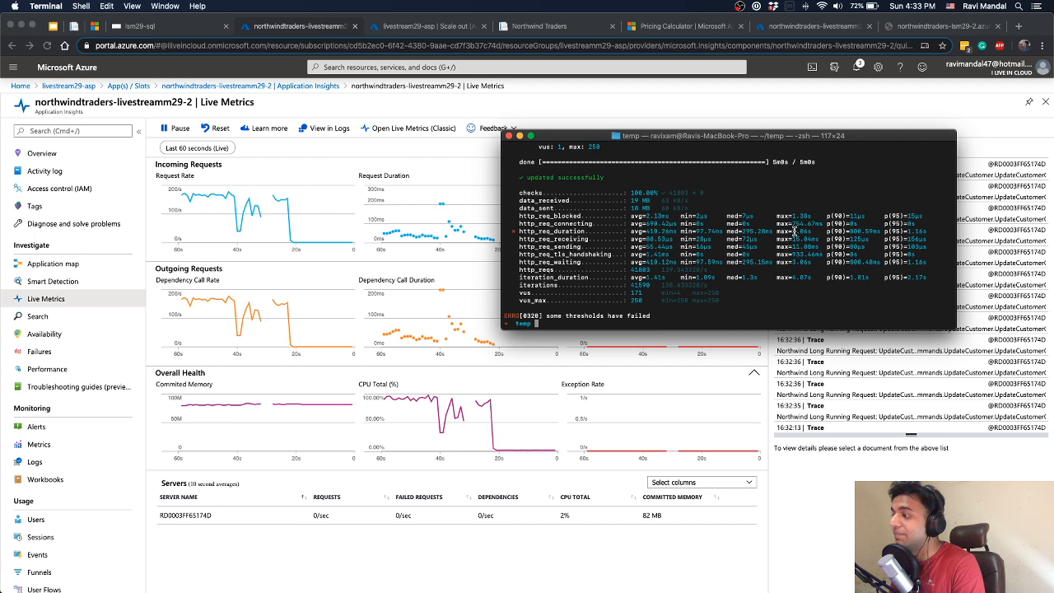
pyautogui.moveTo(792, 232); pyautogui.dragTo(815, 232)
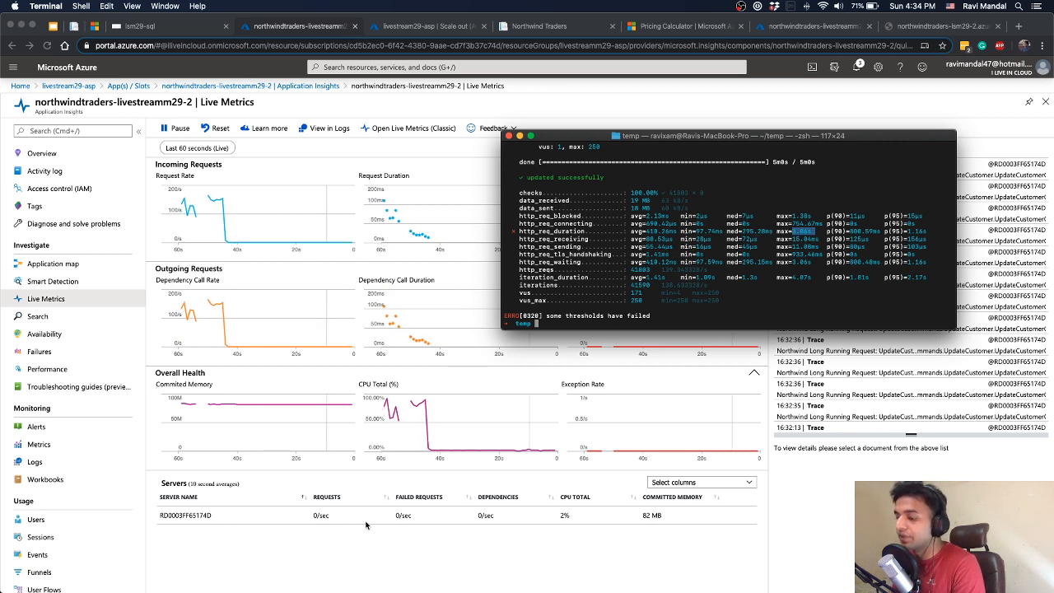
pyautogui.click(419, 550)
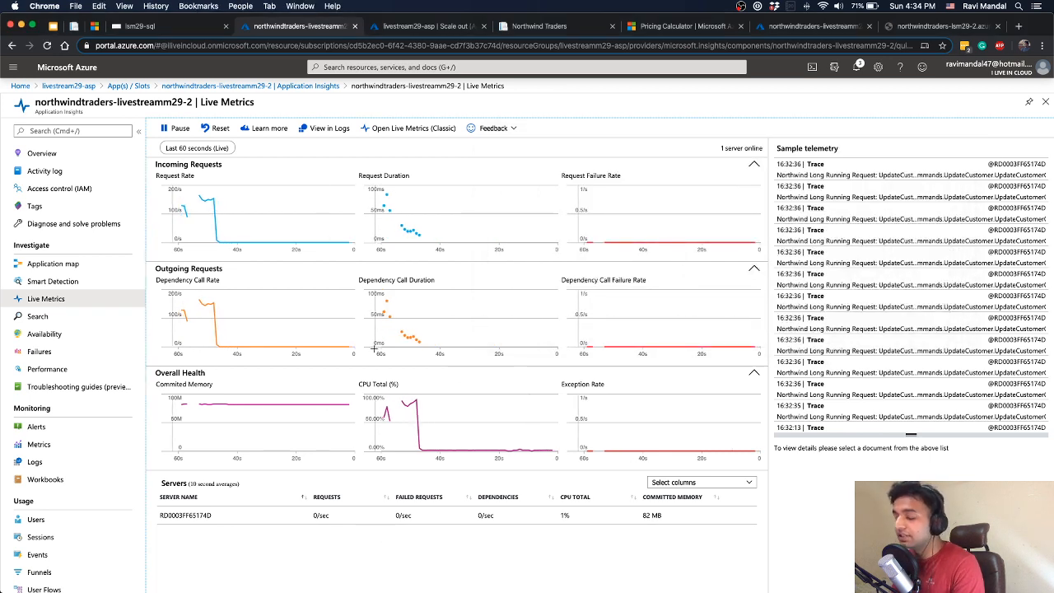
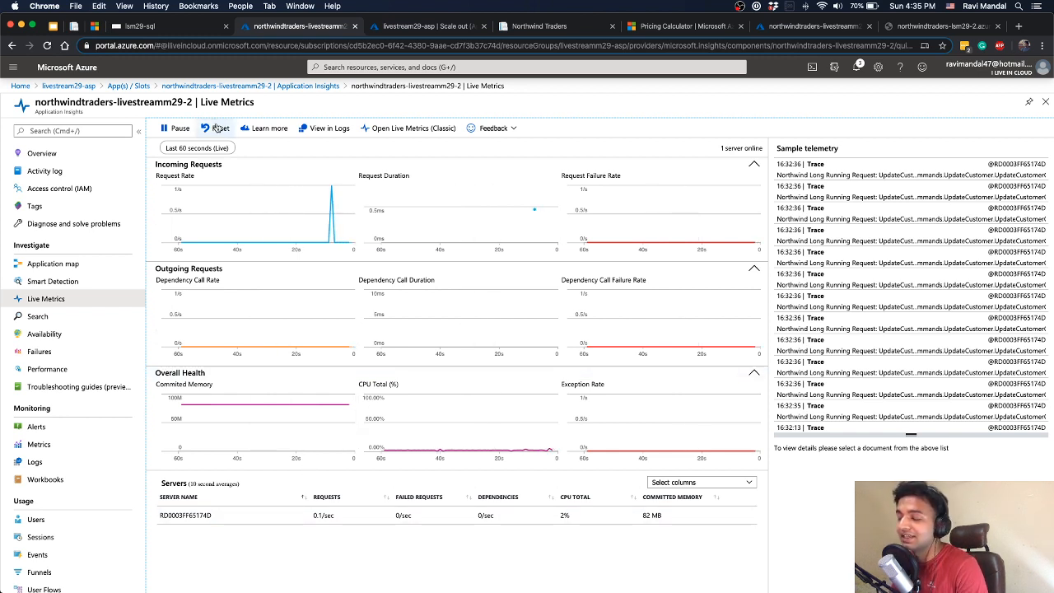
# Read the Microsoft Azure Autoscale e-mail in Outlook about livestream29-asp scaling, highlighting "Autoscale successfully", and return to Live Metrics in Chrome
pyautogui.hotkey('ctrl', 'Right')
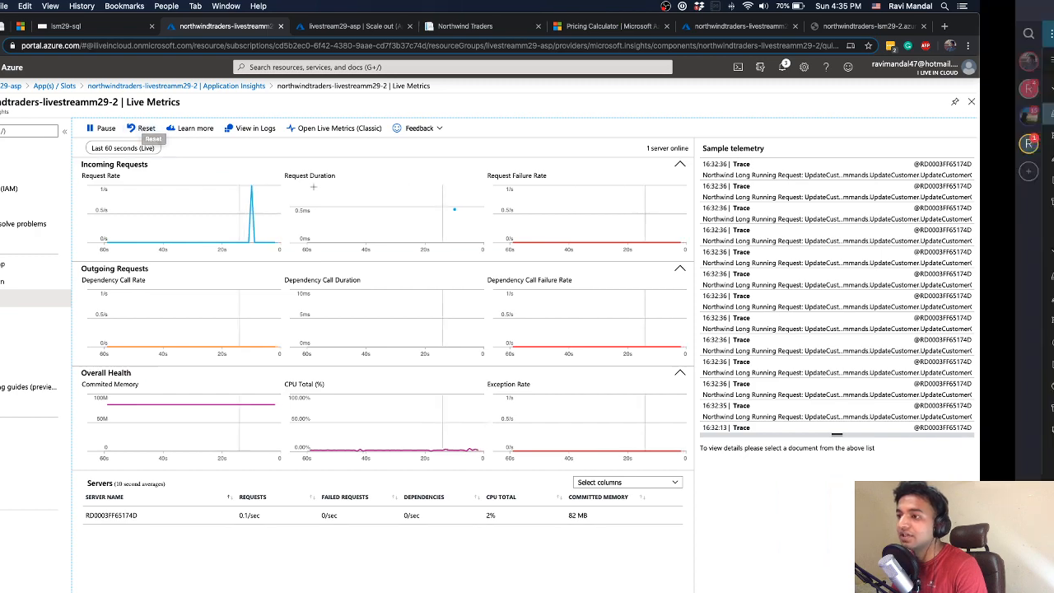
pyautogui.click(251, 138)
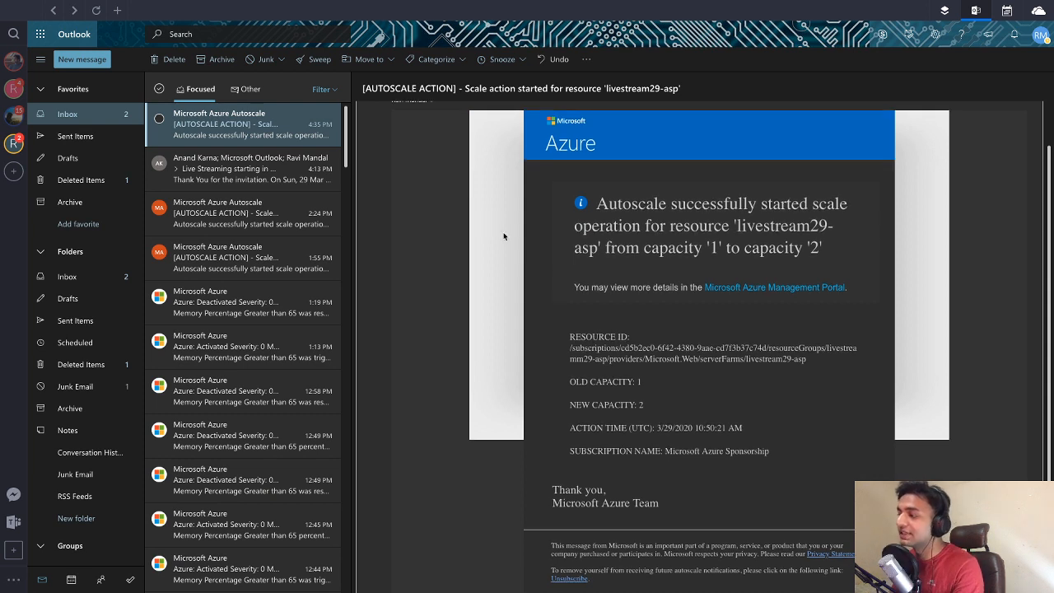
pyautogui.scroll(1, 677, 248)
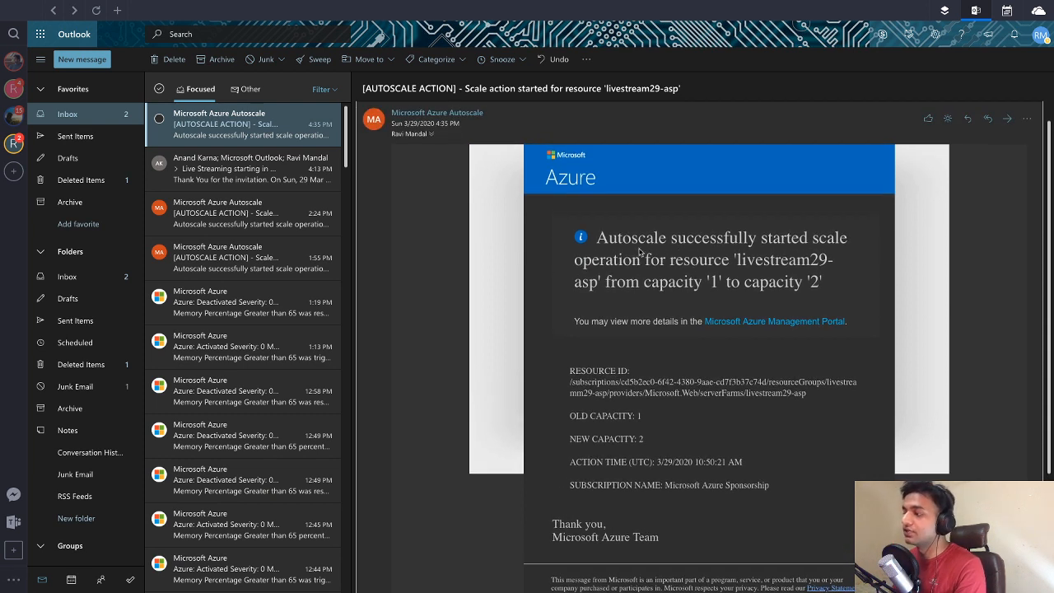
pyautogui.moveTo(596, 238); pyautogui.dragTo(748, 237)
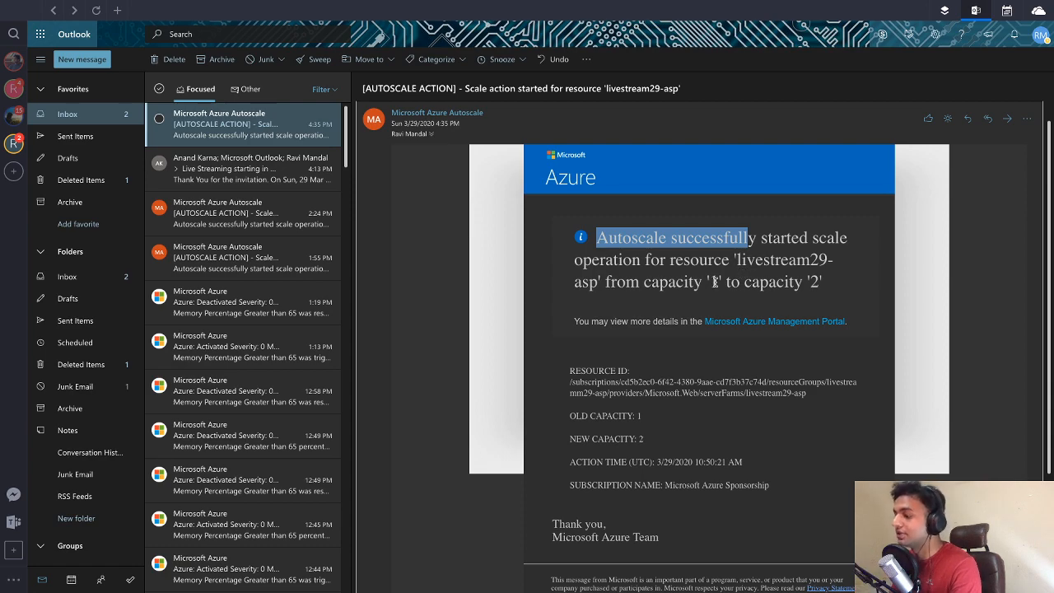
pyautogui.scroll(1, 677, 280)
pyautogui.hotkey('ctrl', 'Left')
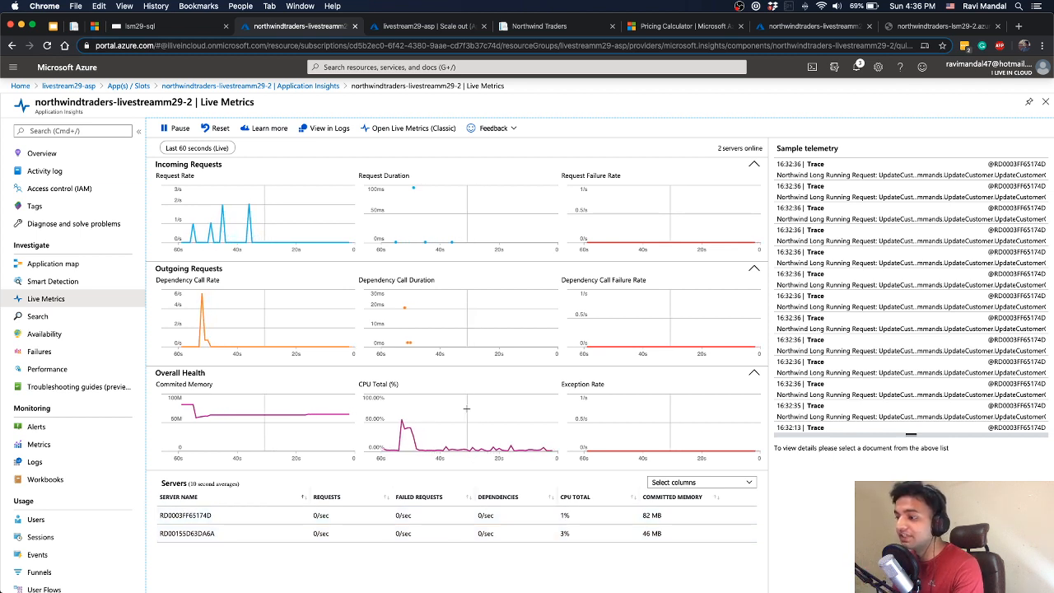
pyautogui.hotkey('ctrl', 'Right')
pyautogui.hotkey('ctrl', 'Left')
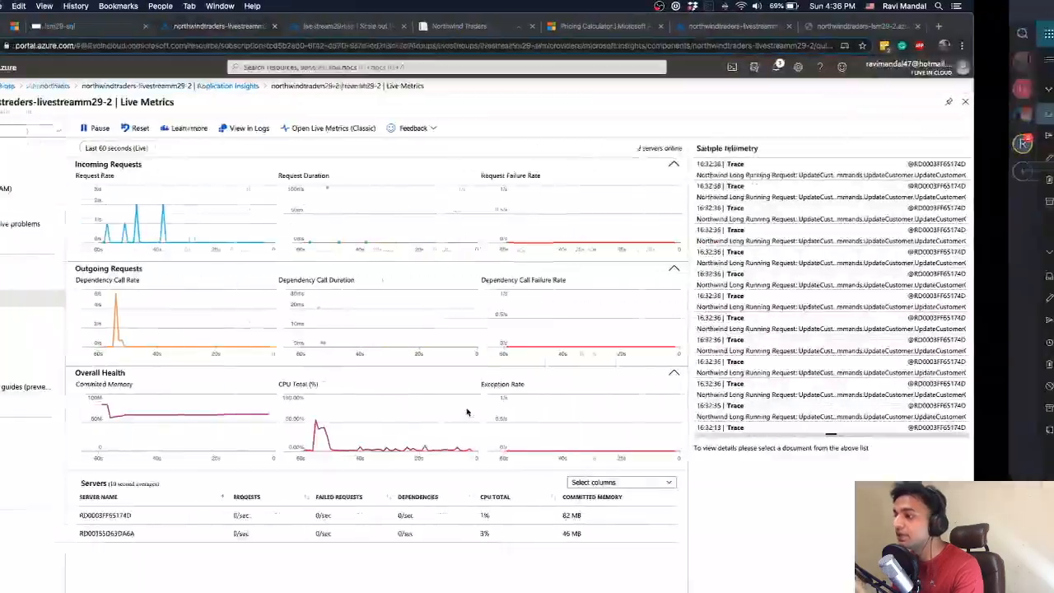
# Start another load test with k6 run http_post.js in a new Terminal session, keeping the earlier results open
pyautogui.hotkey('ctrl', 'Up')
pyautogui.click(736, 234)
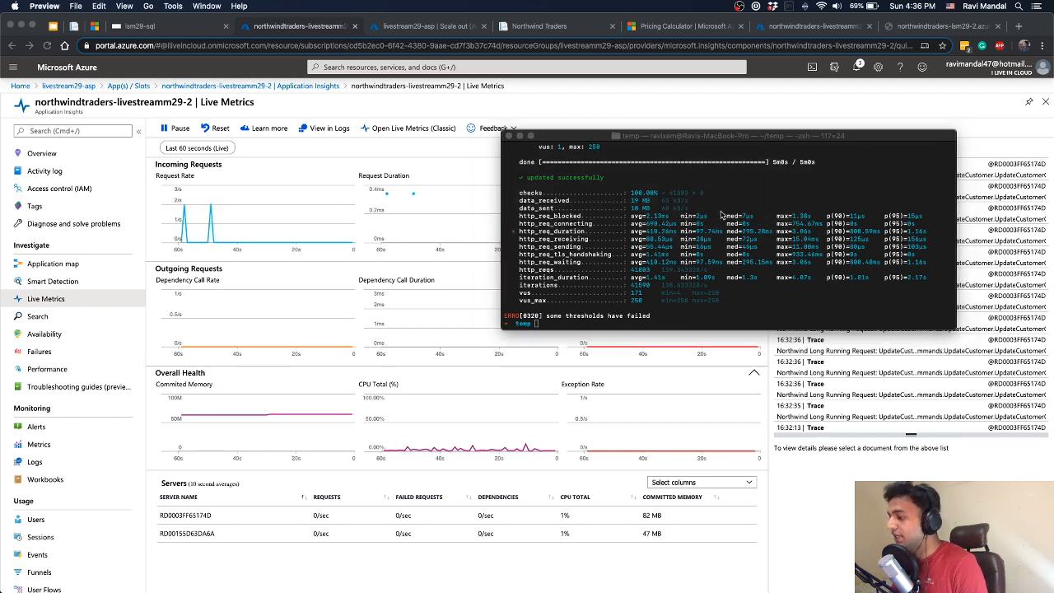
pyautogui.press('super+t')
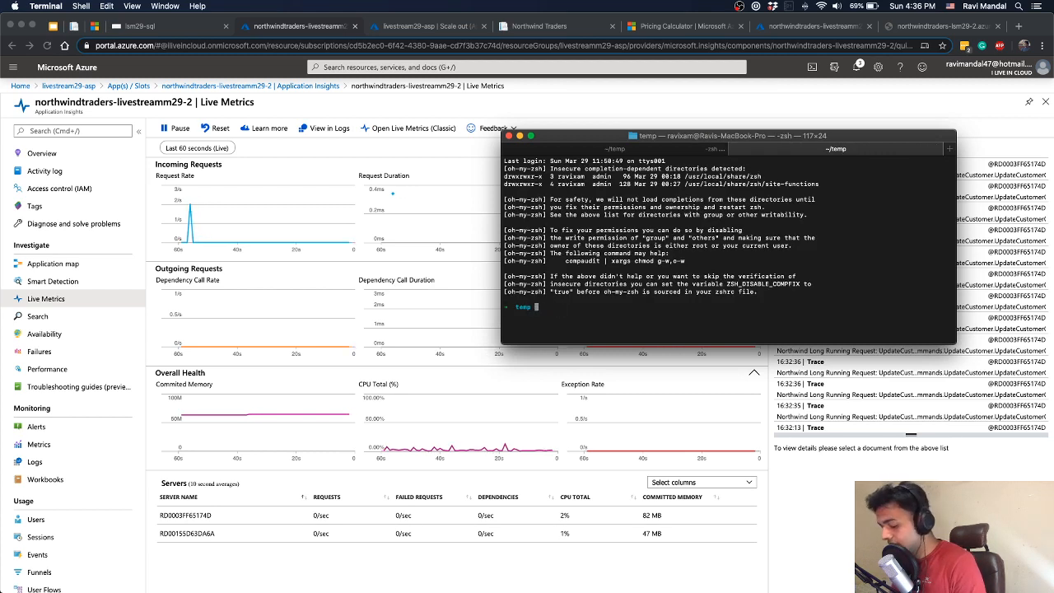
pyautogui.write('k6 run http_post.js')
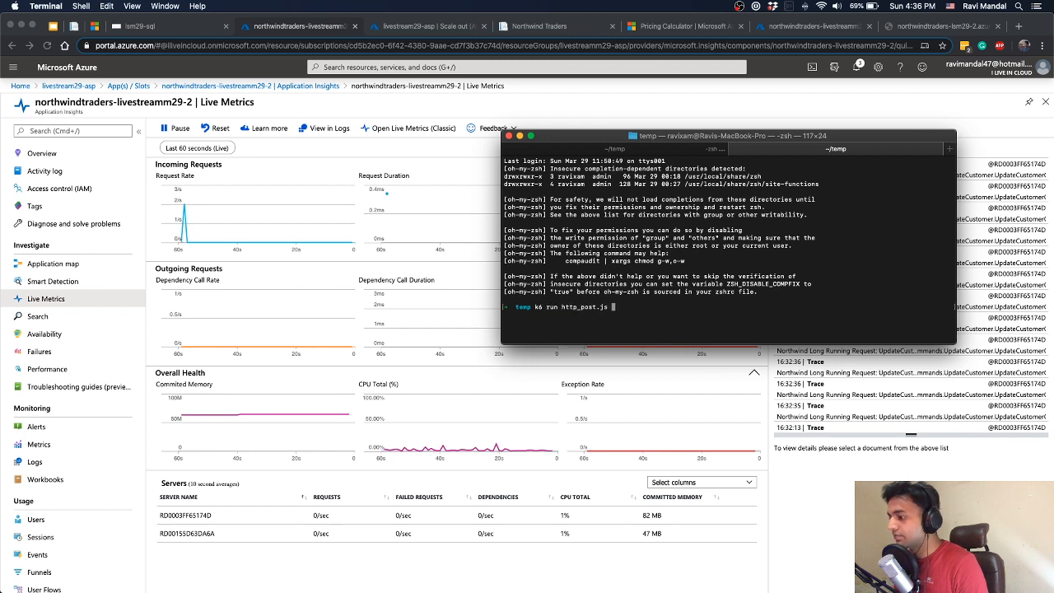
pyautogui.press('Return')
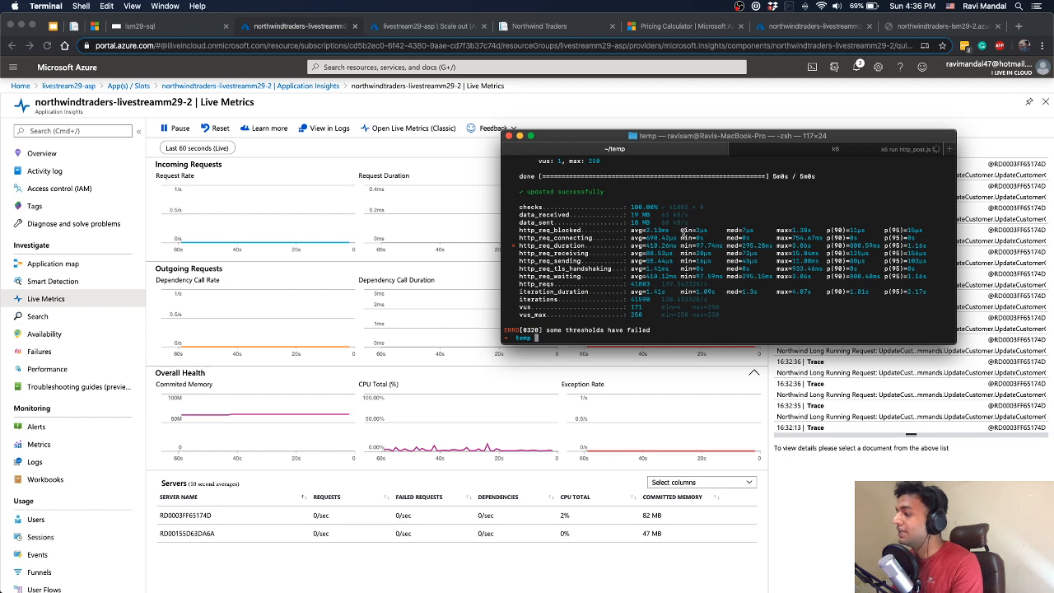
# Compare the earlier k6 results with the progress of the new http_post.js run
pyautogui.click(781, 156)
pyautogui.click(649, 154)
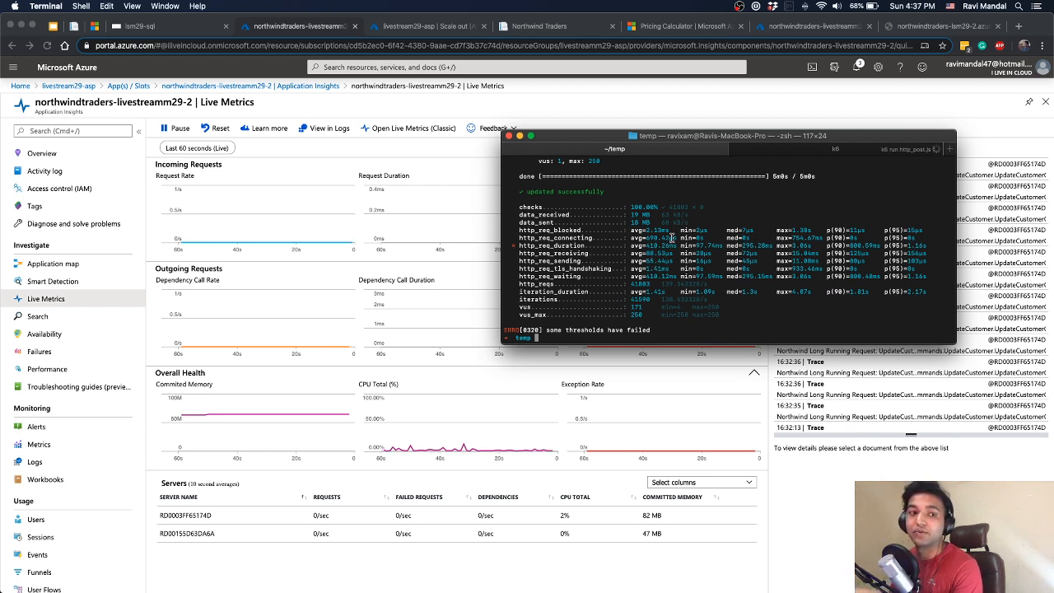
pyautogui.click(819, 149)
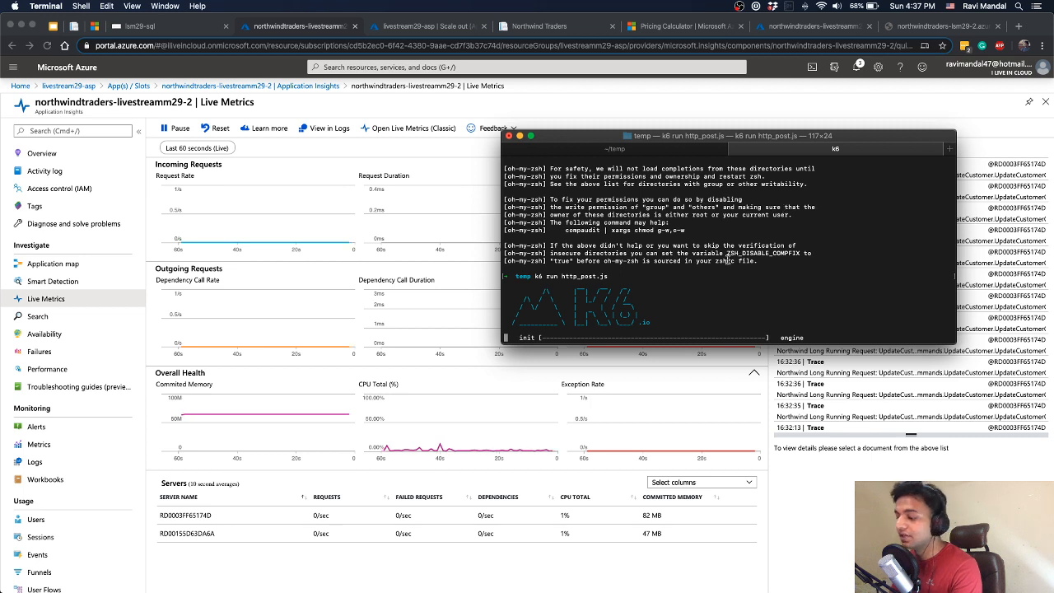
pyautogui.click(626, 150)
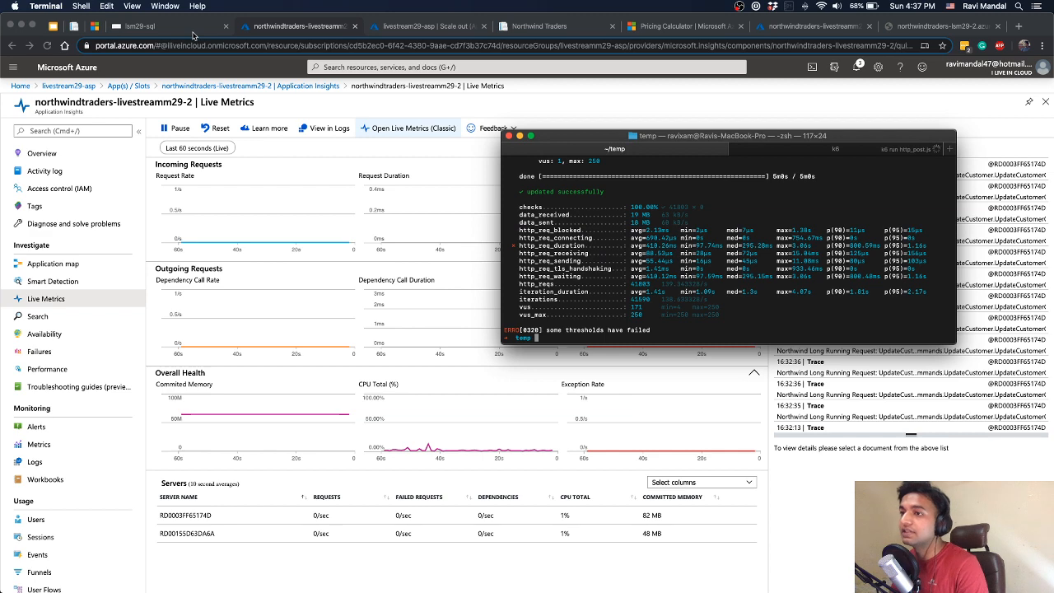
# Check the Agenda slide, the common autoscale patterns article and the Live Metrics of northwindtraders-livestreamm29-2 in Chrome
pyautogui.click(52, 26)
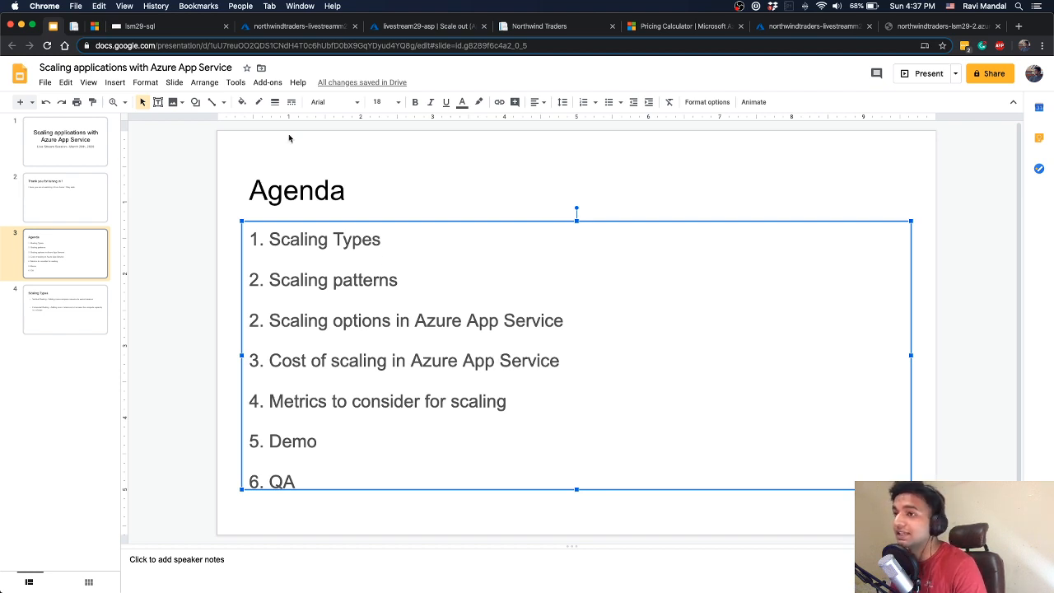
pyautogui.click(95, 25)
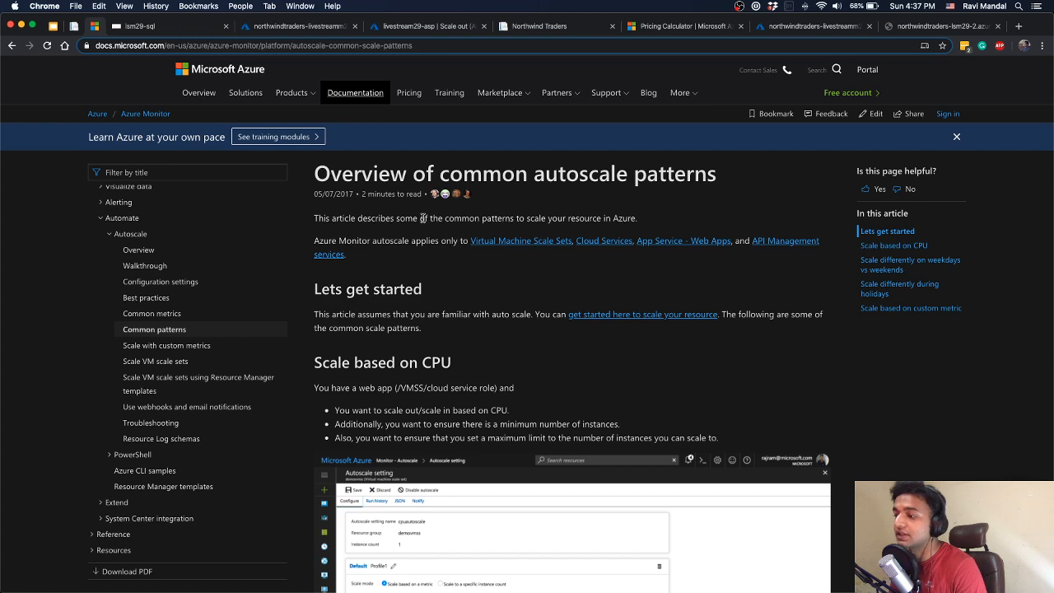
pyautogui.click(284, 27)
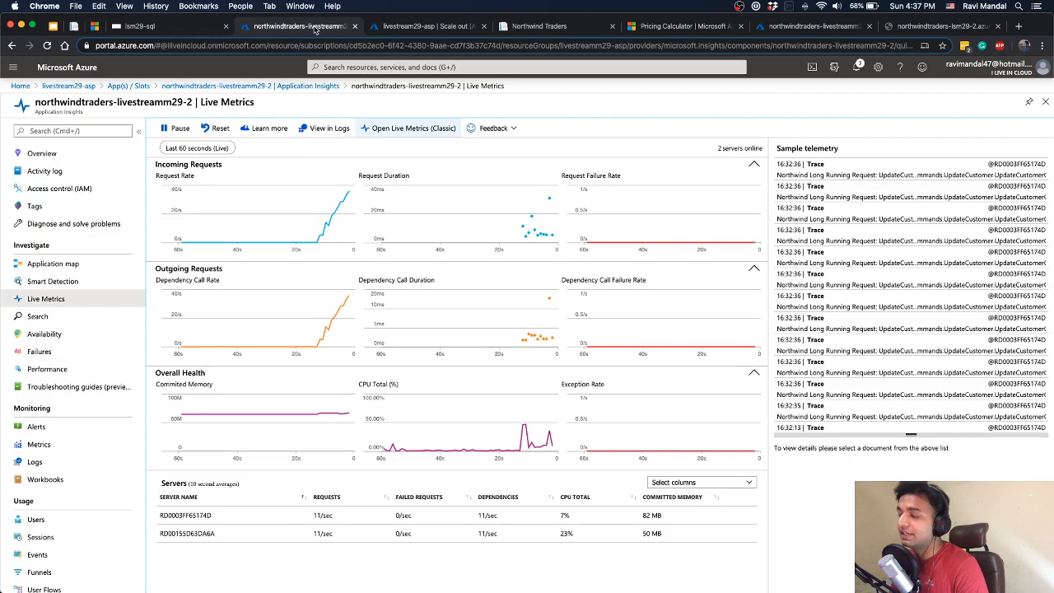
# Review the metrics available for a new scale rule in the livestream29-asp scale-out settings, closing the rule without adding it
pyautogui.click(378, 27)
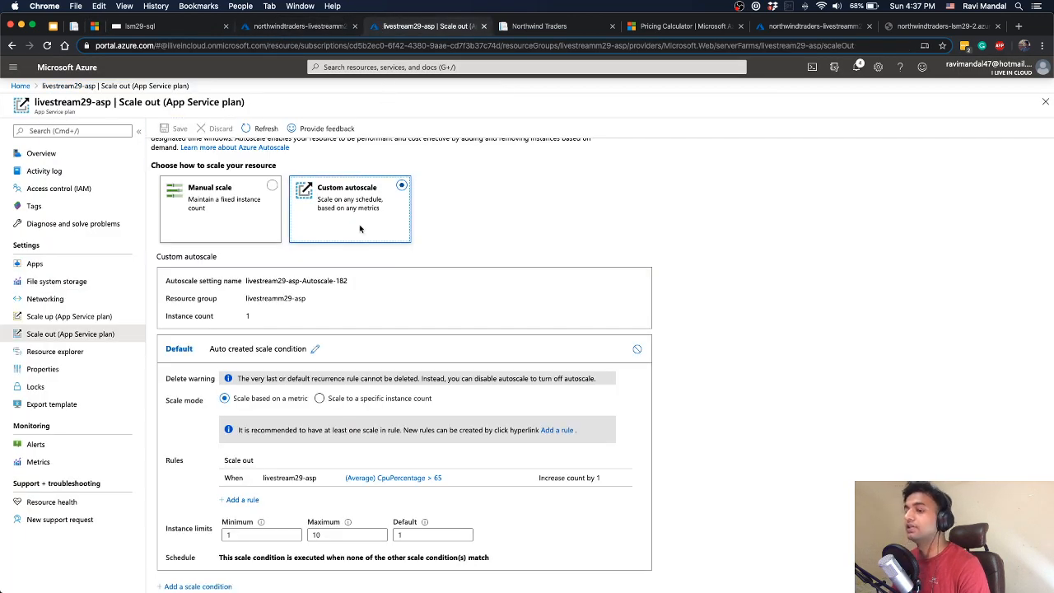
pyautogui.scroll(-1, 369, 242)
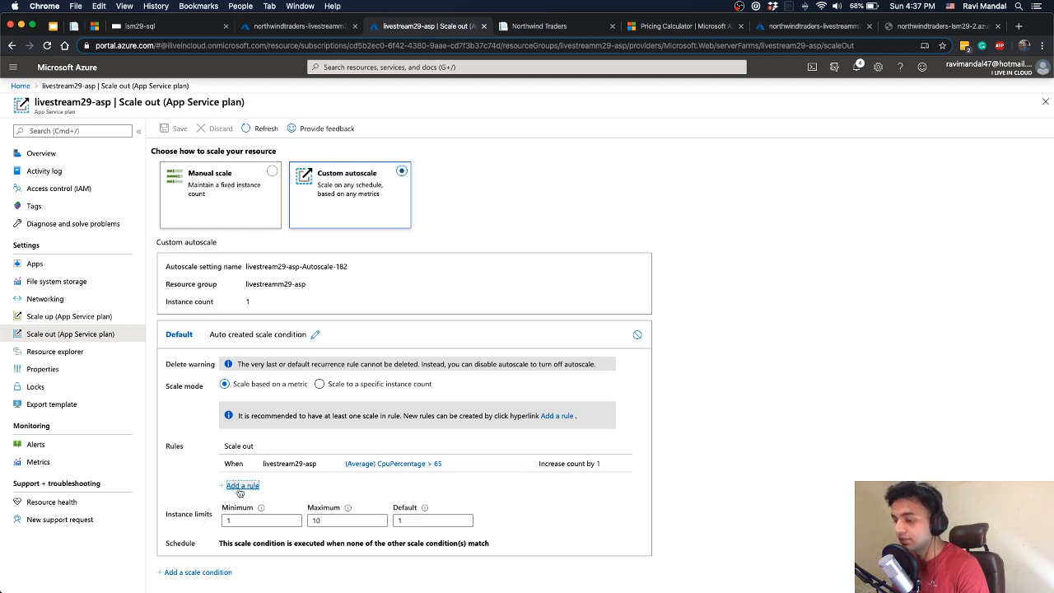
pyautogui.click(572, 415)
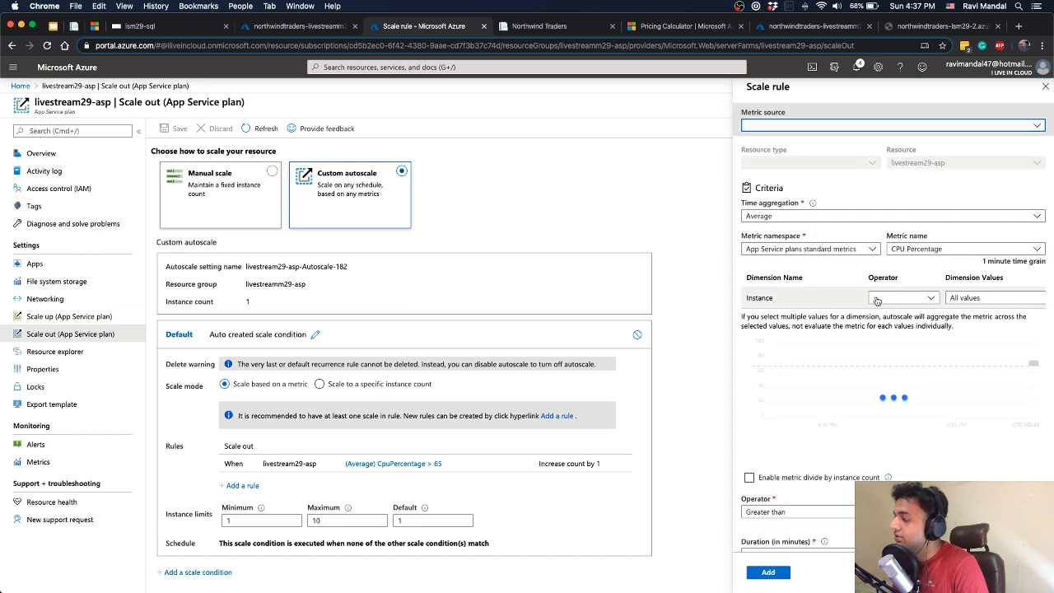
pyautogui.scroll(-2, 884, 296)
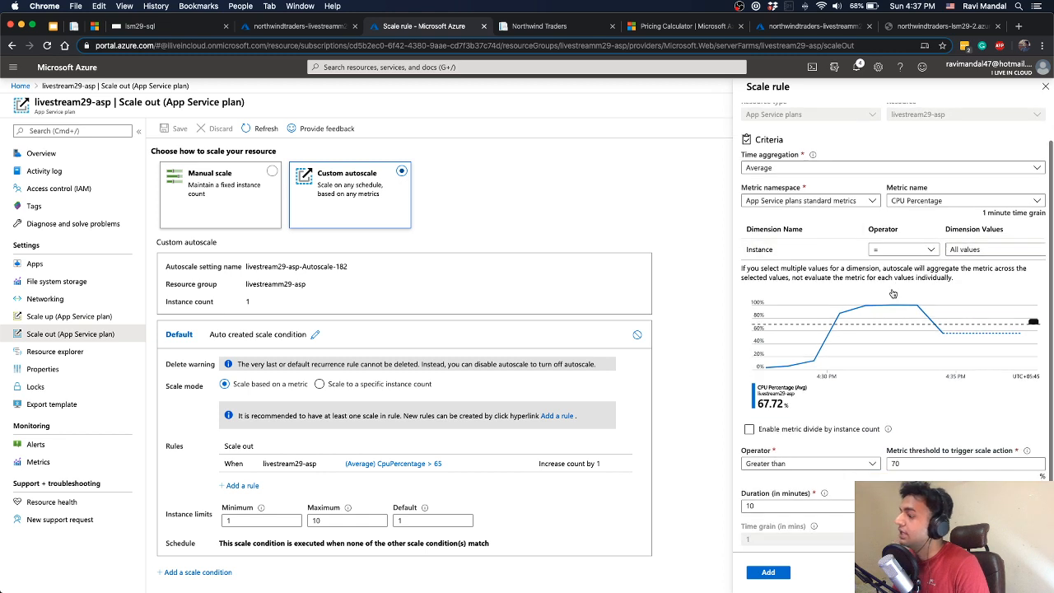
pyautogui.scroll(-1, 894, 290)
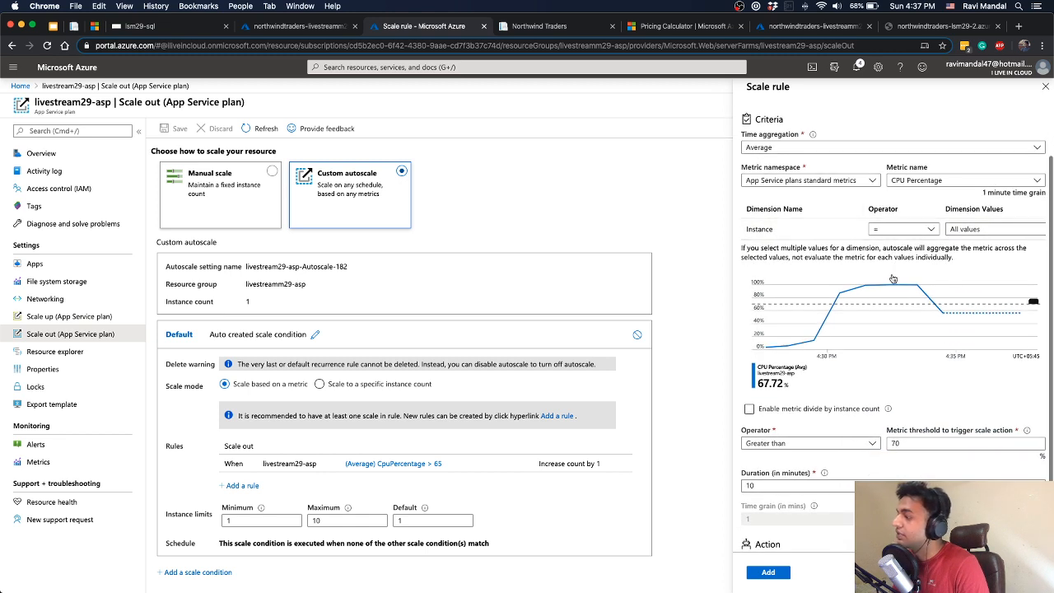
pyautogui.click(929, 183)
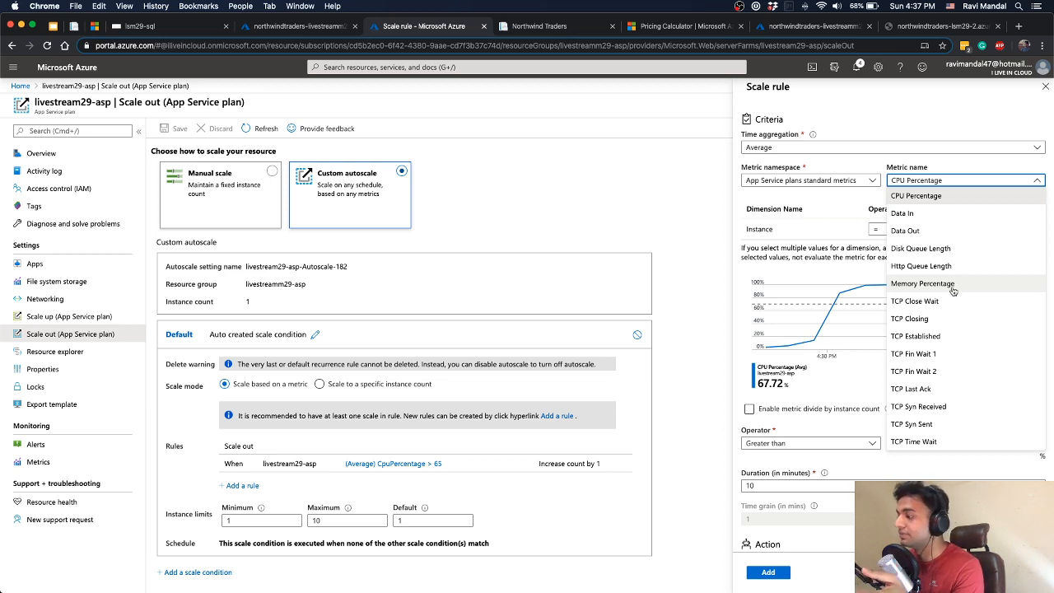
pyautogui.click(871, 183)
pyautogui.click(871, 182)
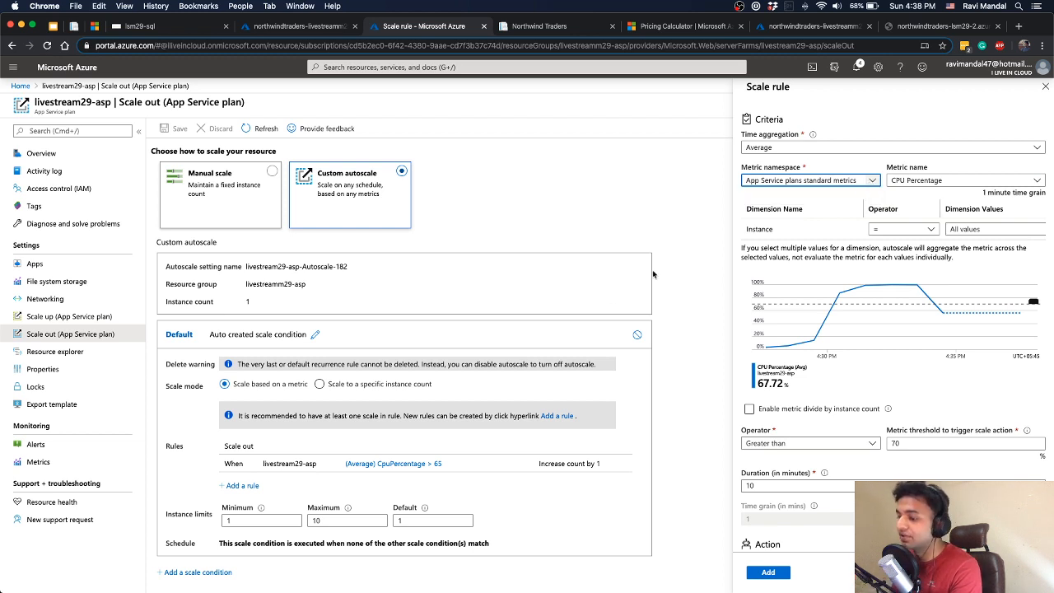
pyautogui.click(1045, 89)
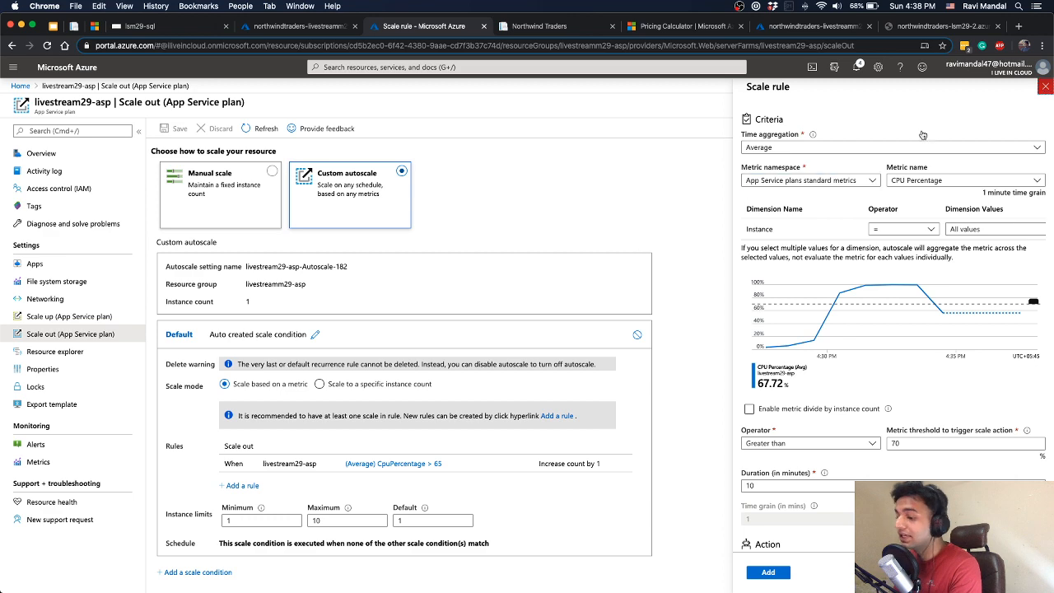
# Add a scale condition to livestream29-asp that repeats on specific days, Monday through Friday
pyautogui.click(210, 571)
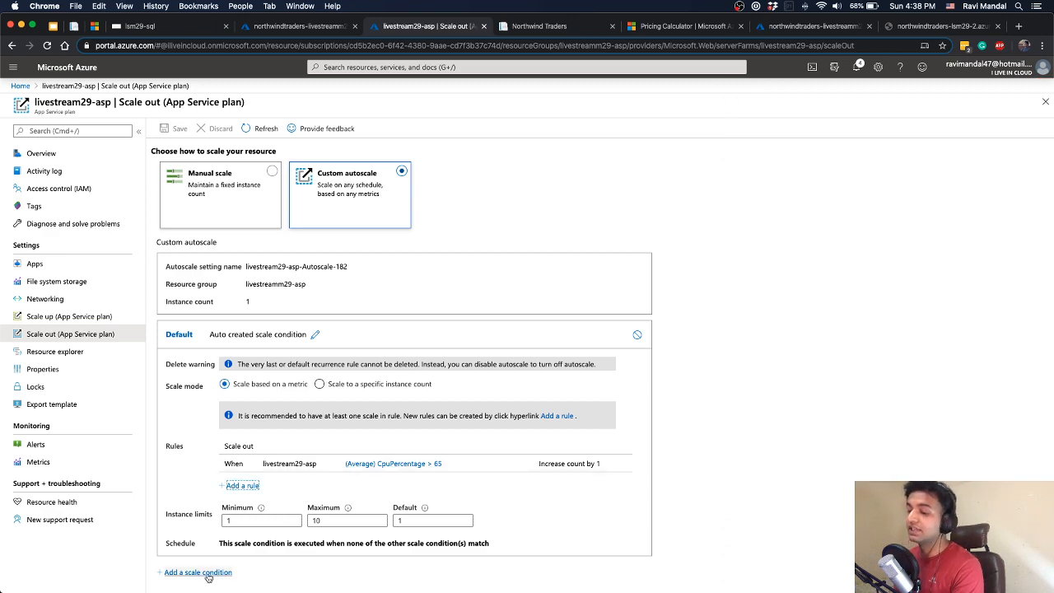
pyautogui.scroll(-4, 354, 466)
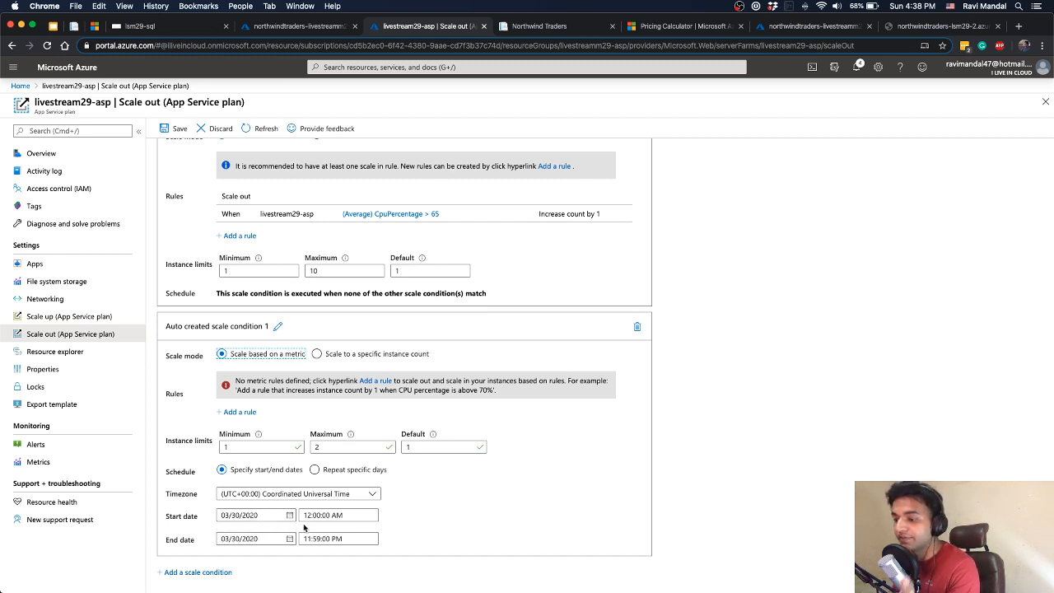
pyautogui.click(314, 470)
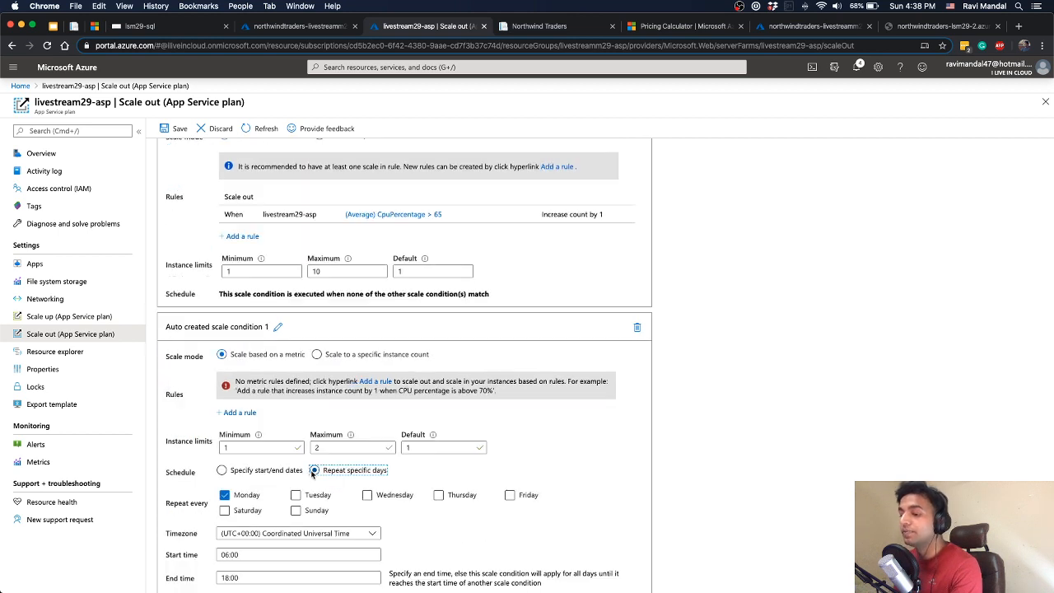
pyautogui.scroll(-2, 313, 475)
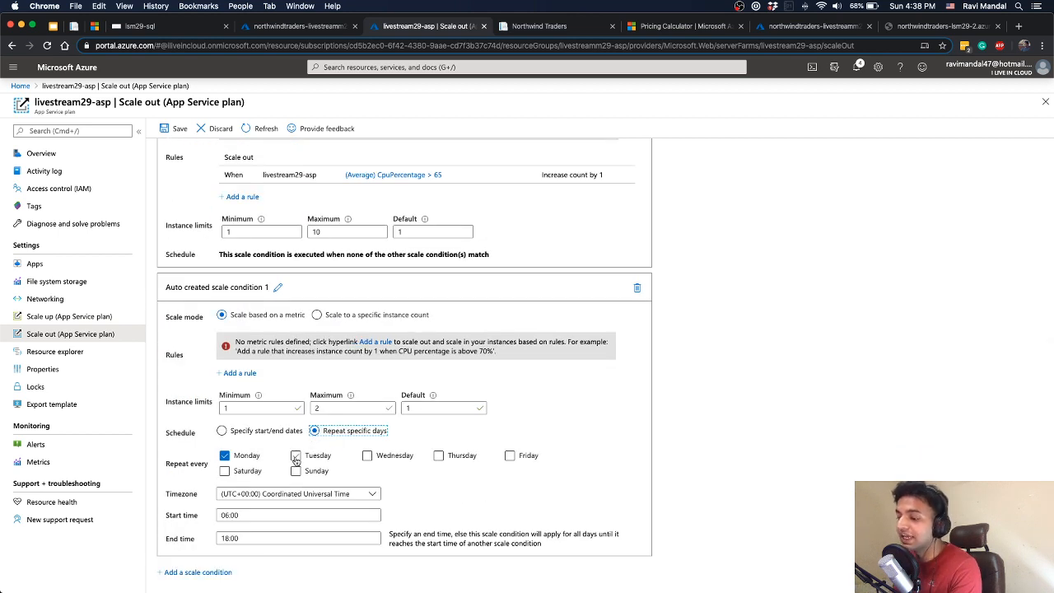
pyautogui.click(296, 455)
pyautogui.click(367, 455)
pyautogui.click(456, 459)
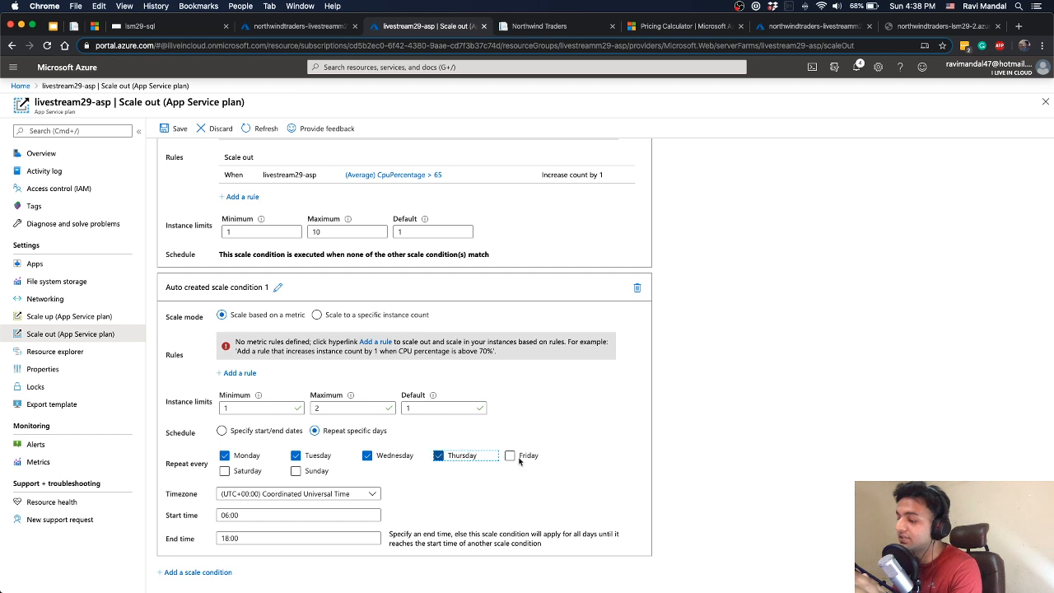
pyautogui.click(515, 456)
# Set the new scale condition's timezone to (UTC+05:45) Kathmandu and its start time to 10:00
pyautogui.click(339, 494)
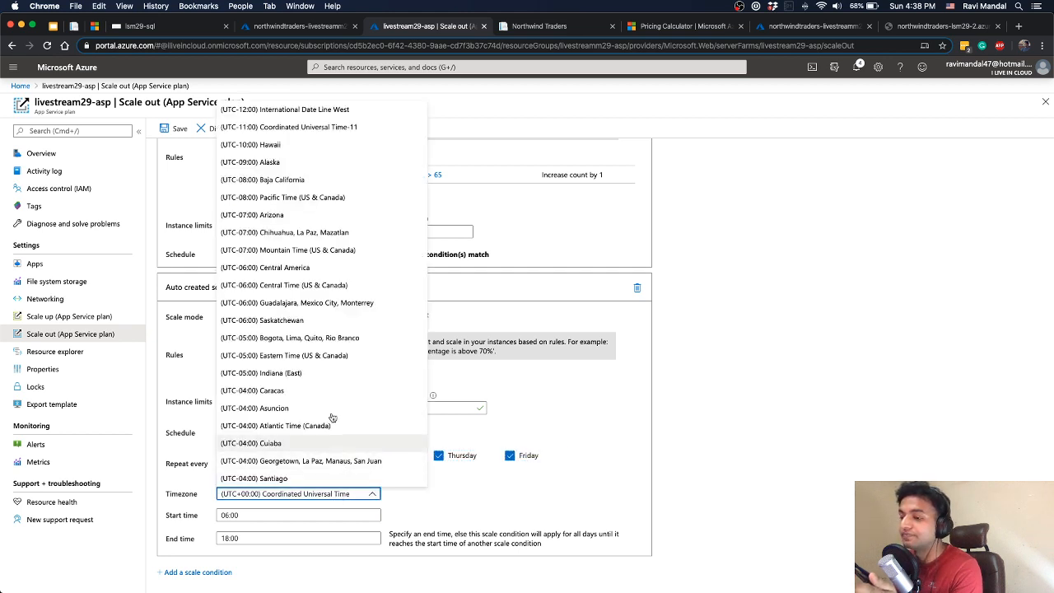
pyautogui.scroll(-10, 342, 360)
pyautogui.scroll(-2, 329, 358)
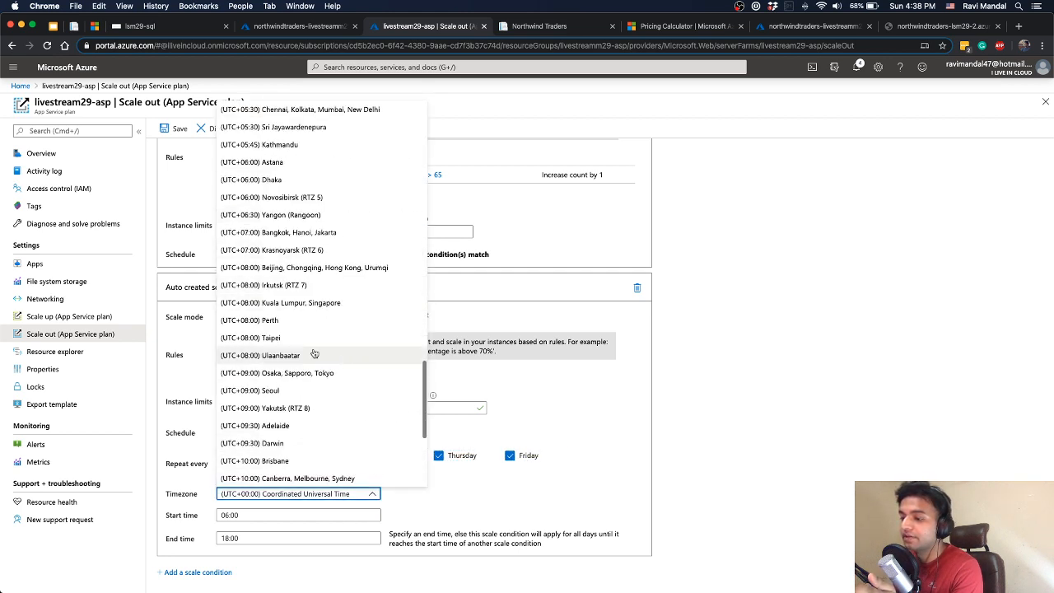
pyautogui.click(285, 146)
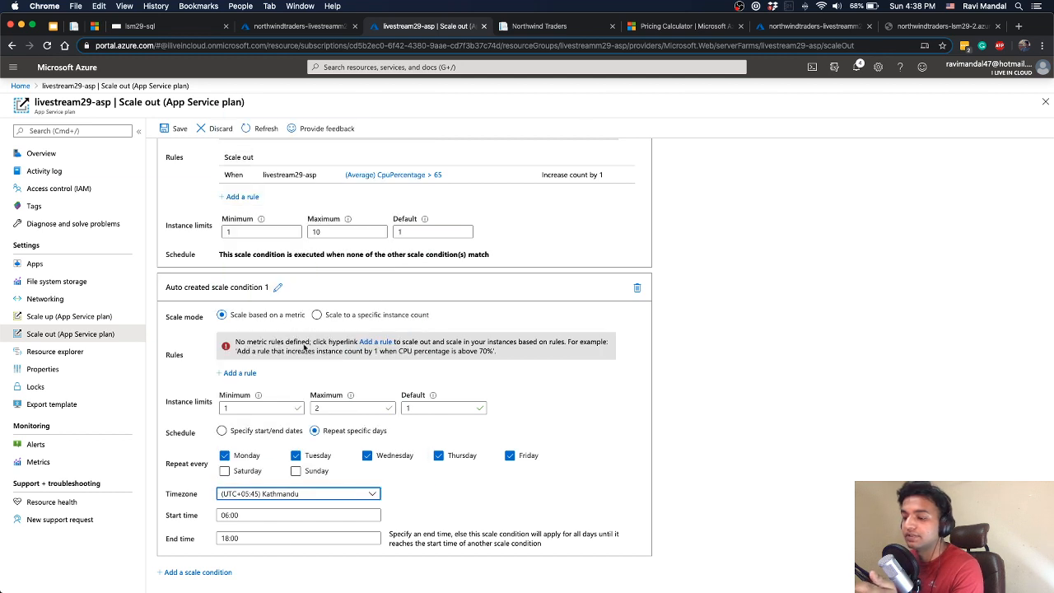
pyautogui.click(171, 514)
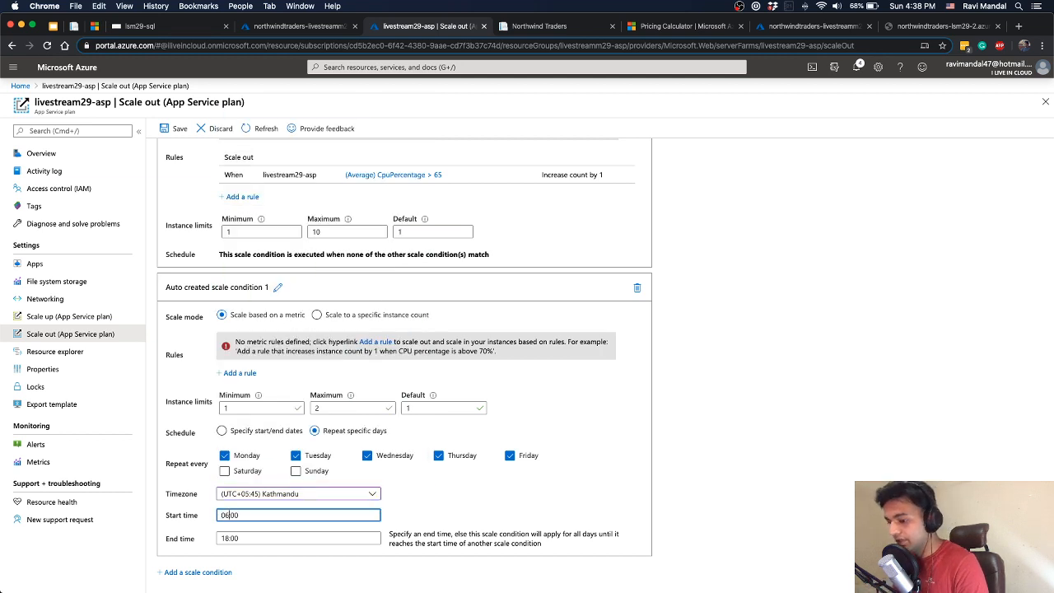
pyautogui.press('BackSpace')
pyautogui.press('BackSpace')
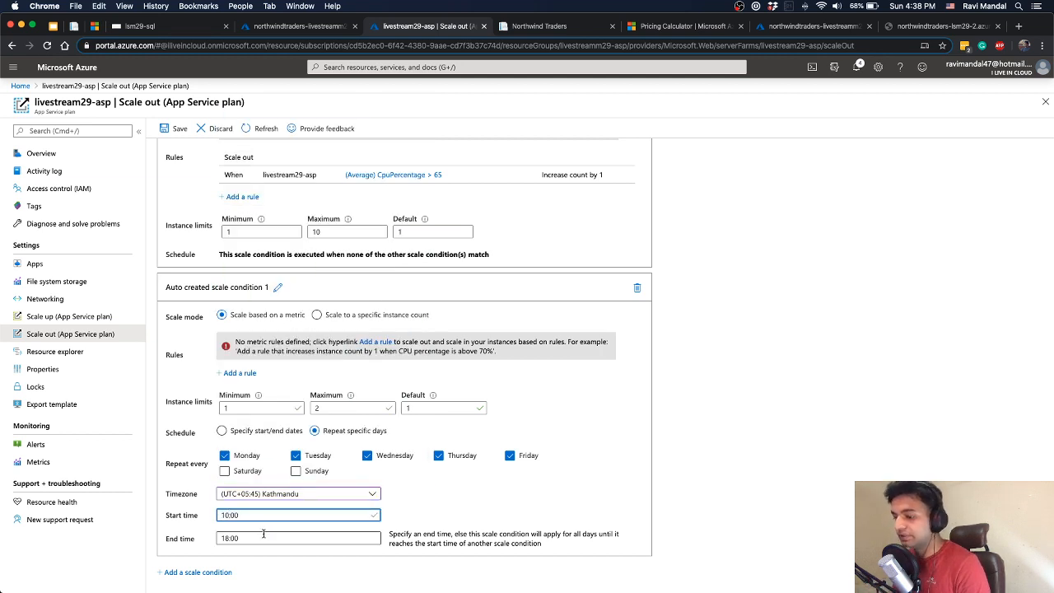
pyautogui.click(288, 535)
pyautogui.click(330, 511)
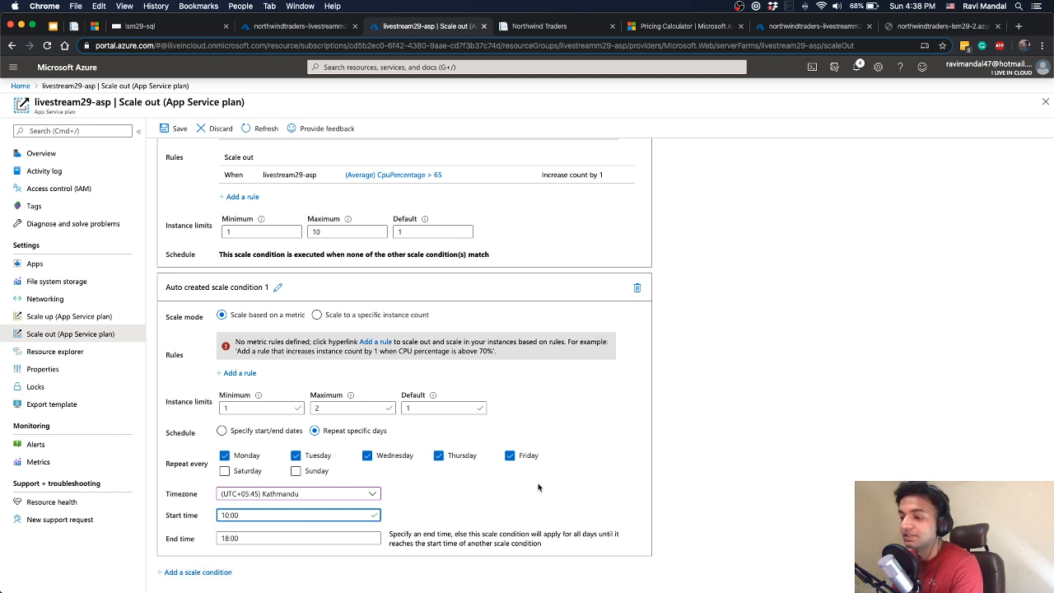
# Add a second scale condition to livestream29-asp that repeats on specific days, Monday through Friday
pyautogui.click(207, 570)
pyautogui.scroll(-3, 274, 522)
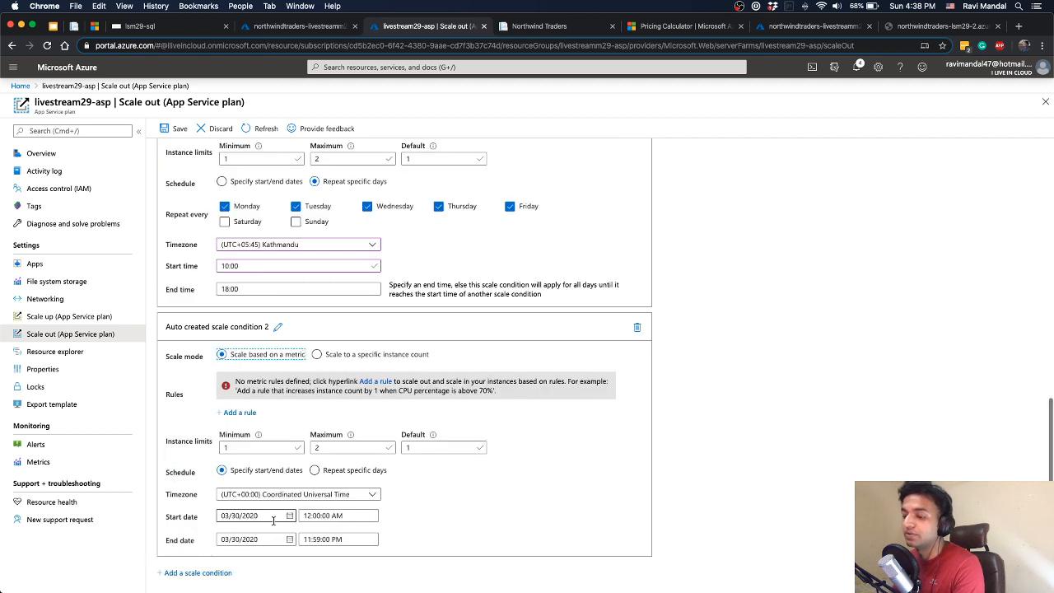
pyautogui.click(316, 473)
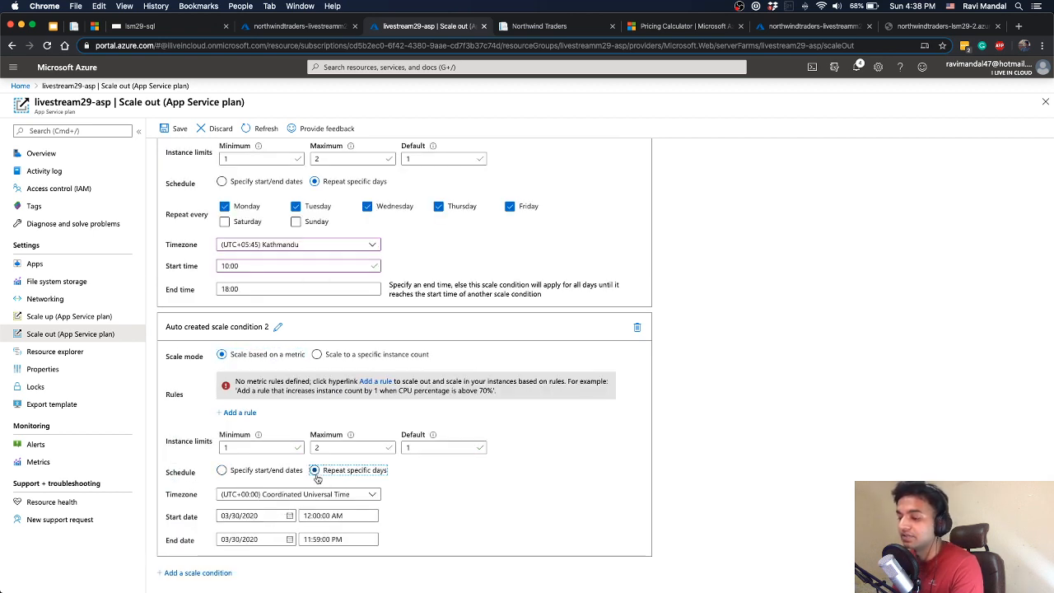
pyautogui.click(329, 497)
pyautogui.click(330, 497)
pyautogui.click(391, 496)
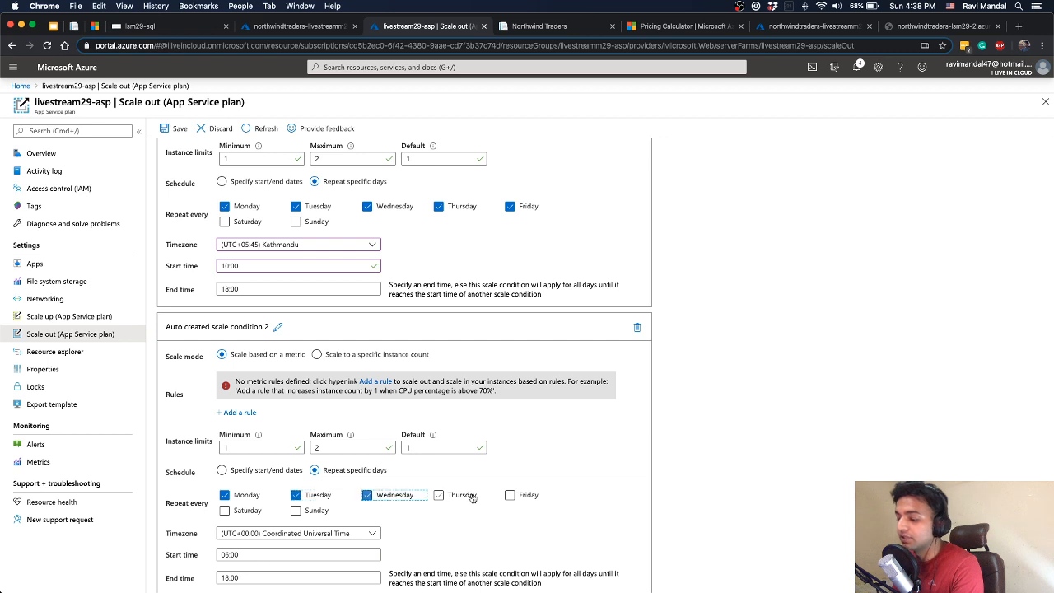
pyautogui.click(466, 496)
pyautogui.click(527, 496)
pyautogui.scroll(-1, 349, 487)
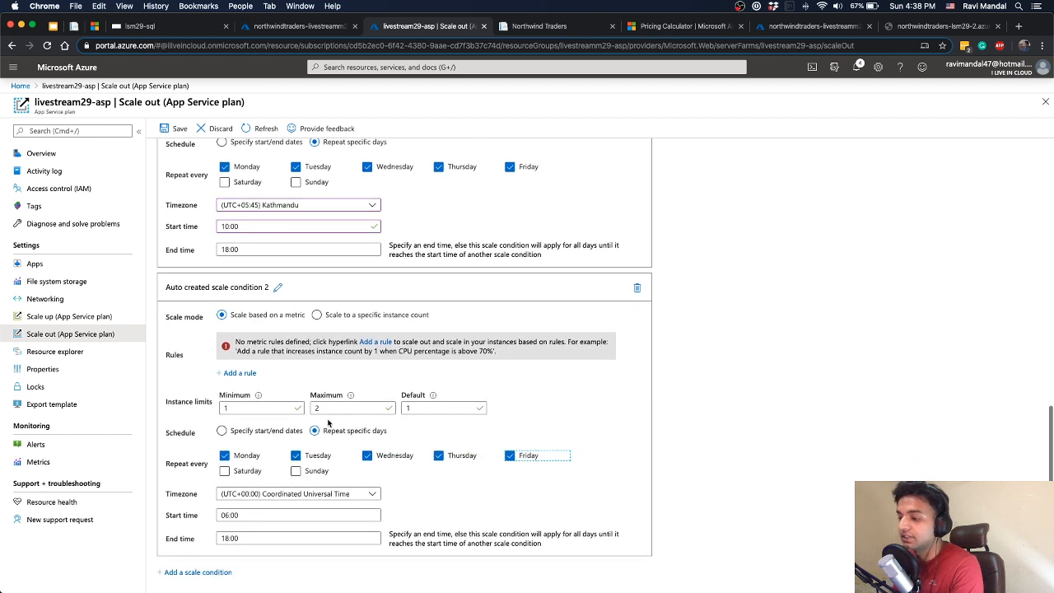
# Set the second scale condition's maximum instance limit to 1, its start time to 18:00 and its end time to 10:00
pyautogui.moveTo(327, 408); pyautogui.dragTo(252, 409)
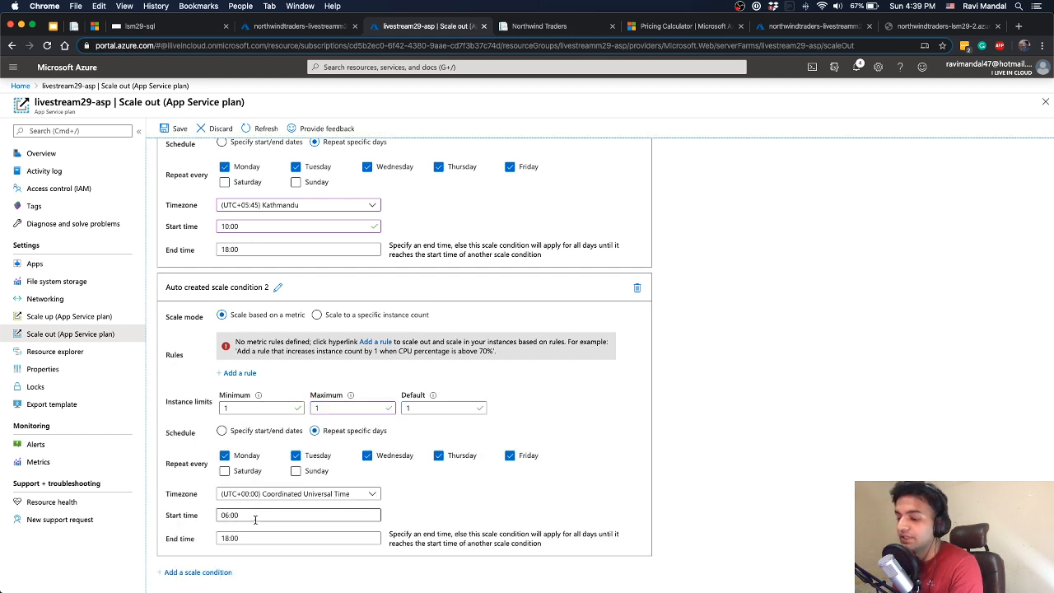
pyautogui.click(257, 515)
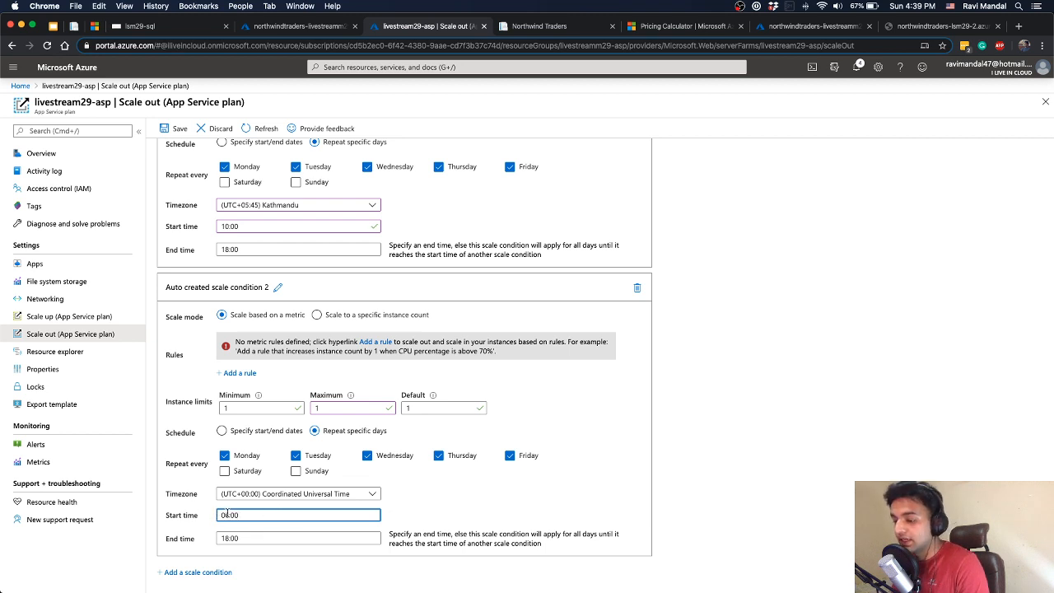
pyautogui.press('BackSpace')
pyautogui.press('BackSpace')
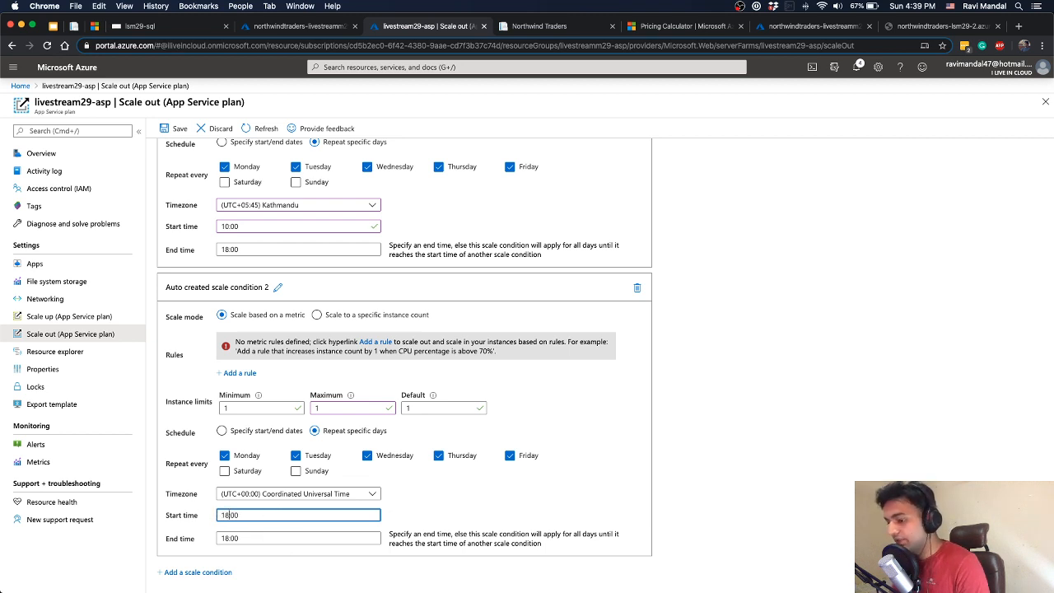
pyautogui.click(228, 539)
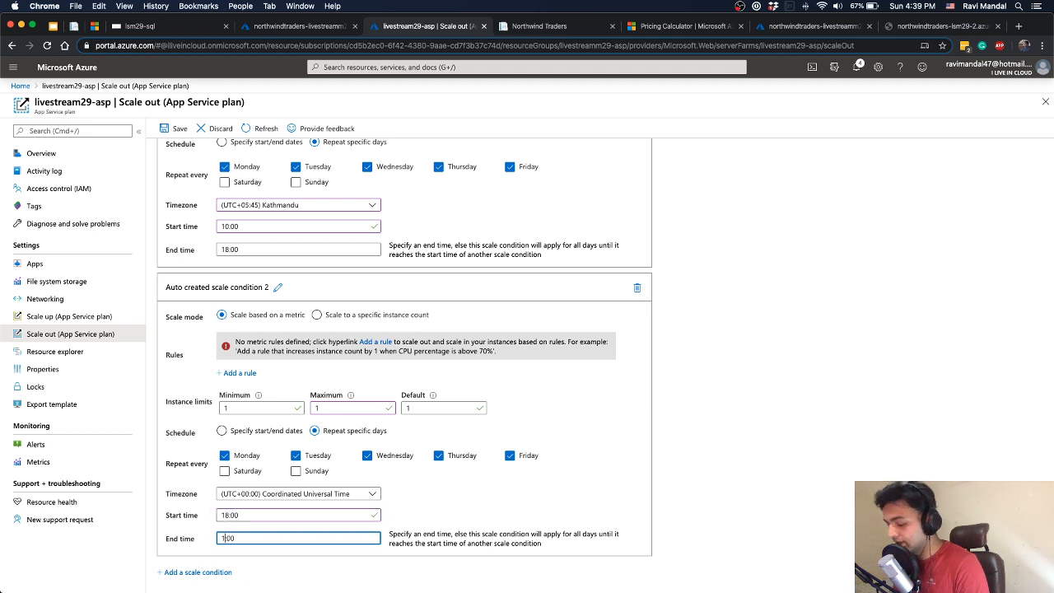
pyautogui.write('0')
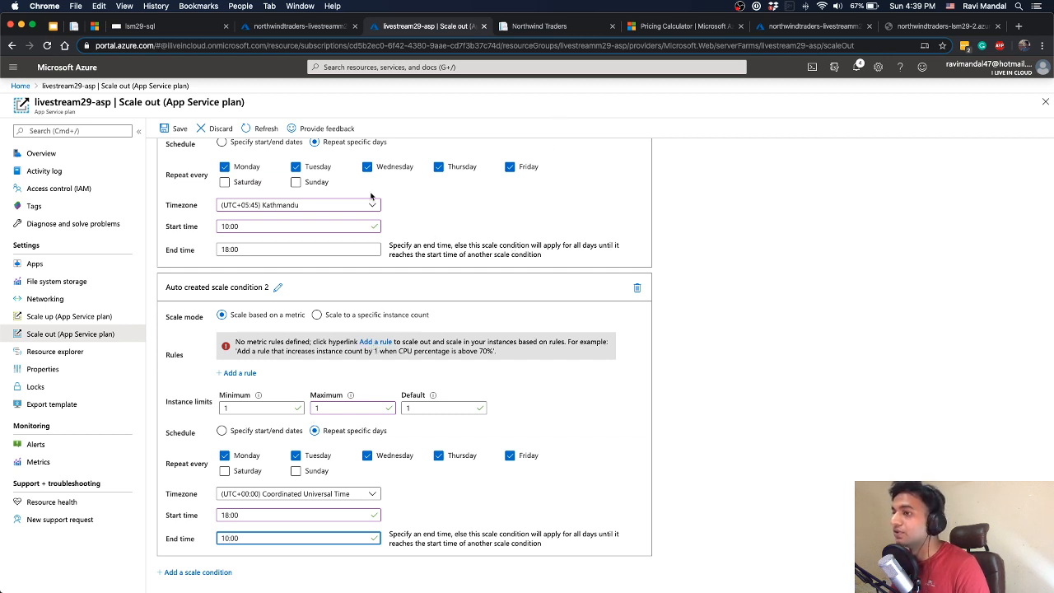
# Check the Agenda slide and Live Metrics in Chrome, and the finished and running k6 tests in Terminal
pyautogui.click(54, 30)
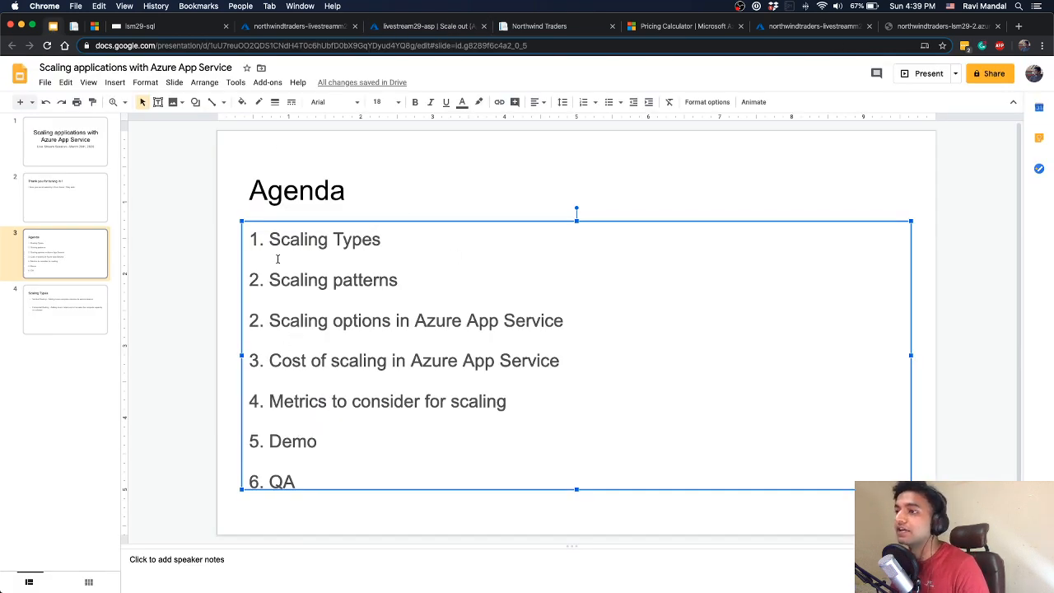
pyautogui.click(298, 26)
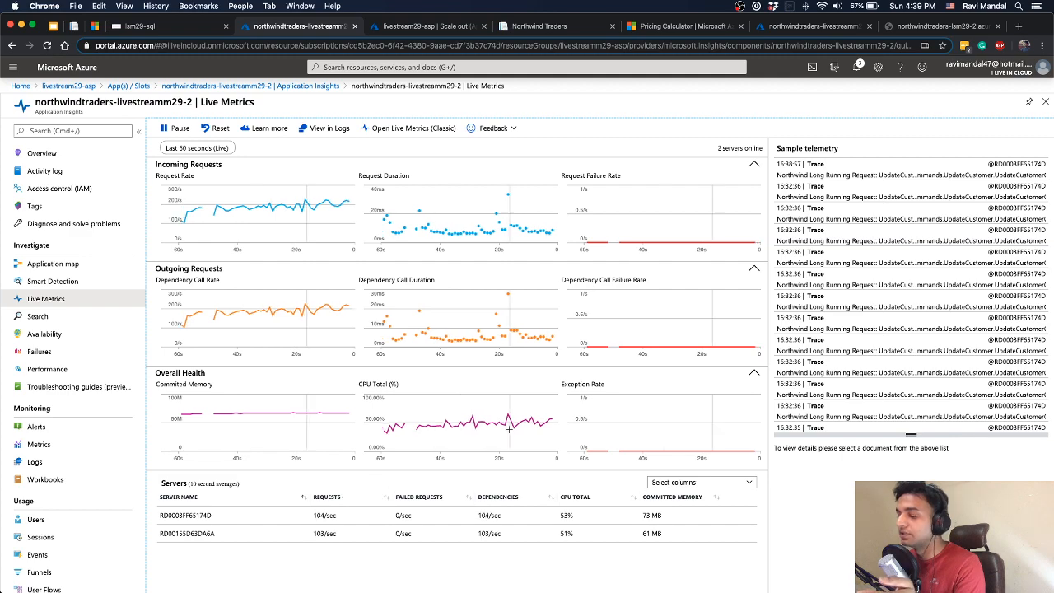
pyautogui.hotkey('ctrl', 'Up')
pyautogui.click(877, 190)
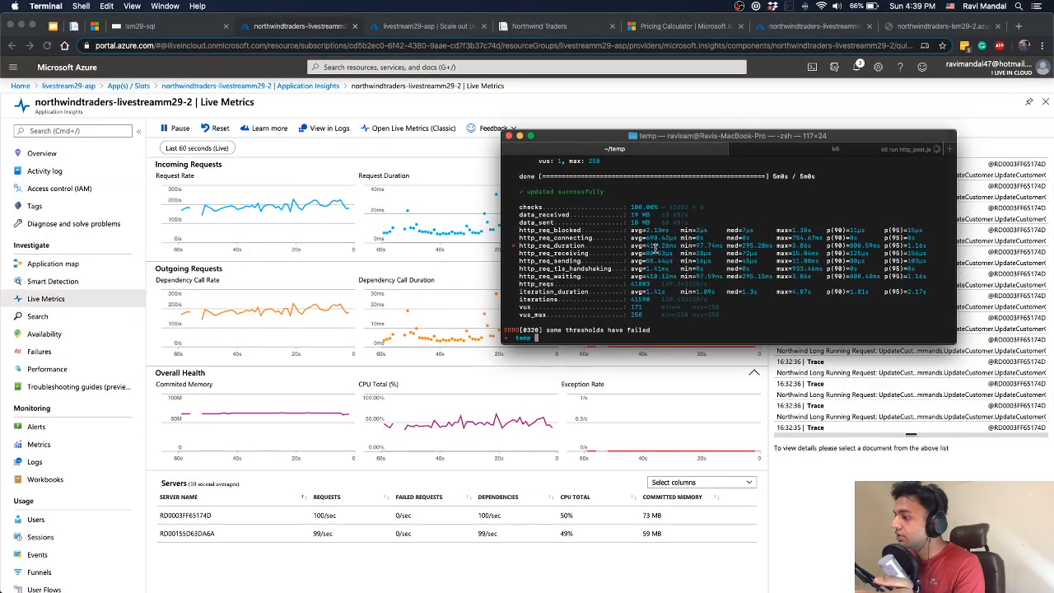
pyautogui.press('super+2')
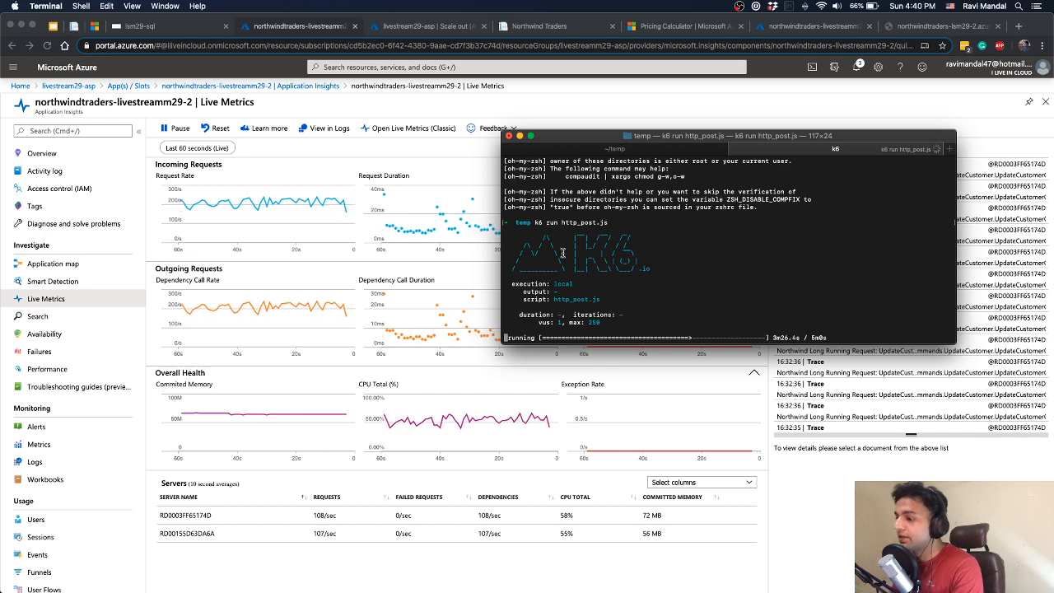
# View the Northwind Traders home page and Agenda slide in Chrome, and check the progress of the http_post.js test in Terminal
pyautogui.click(72, 27)
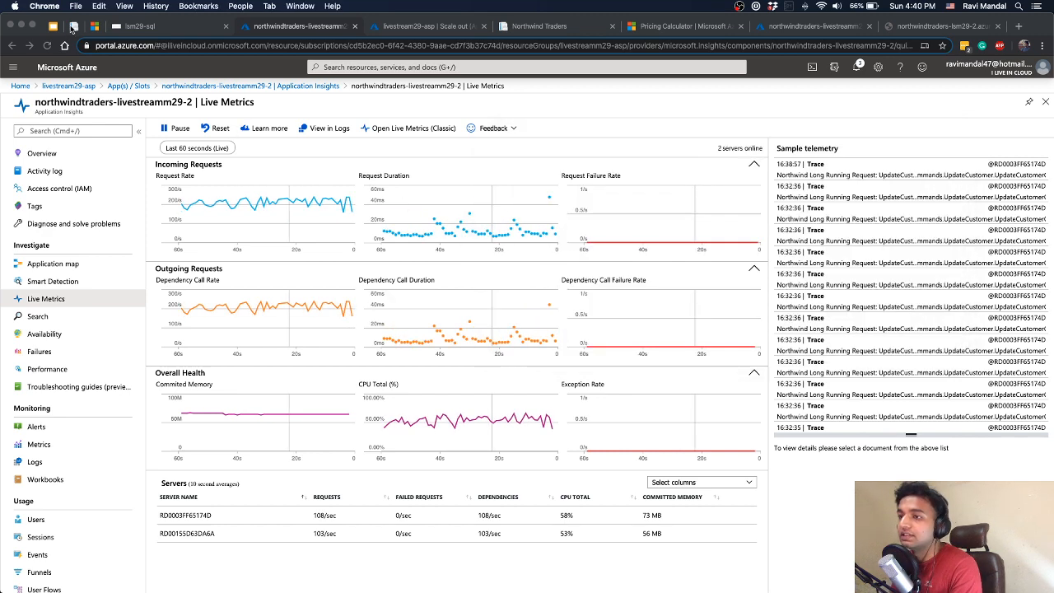
pyautogui.click(72, 28)
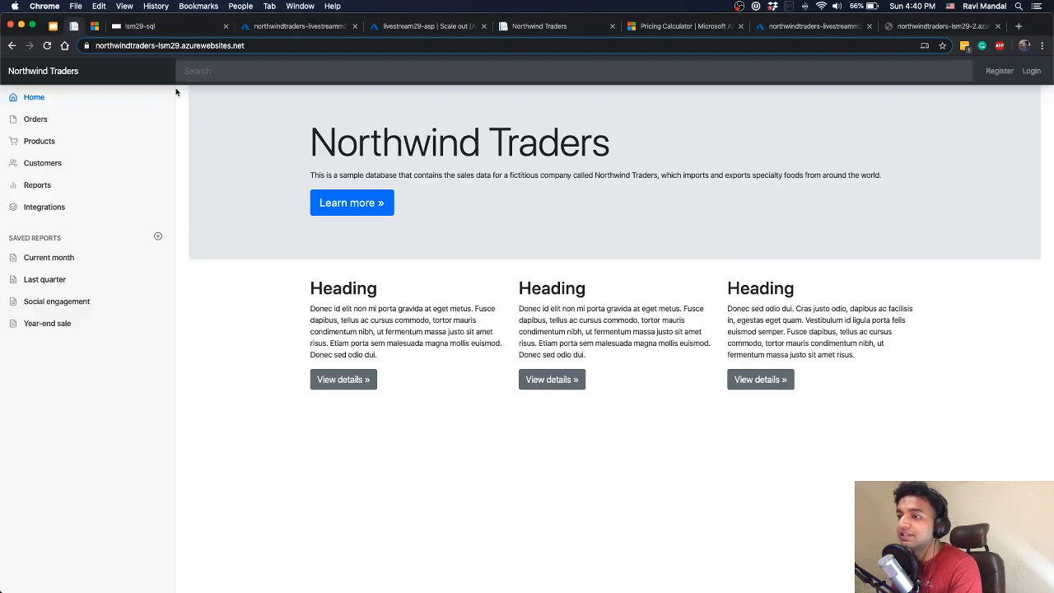
pyautogui.click(53, 30)
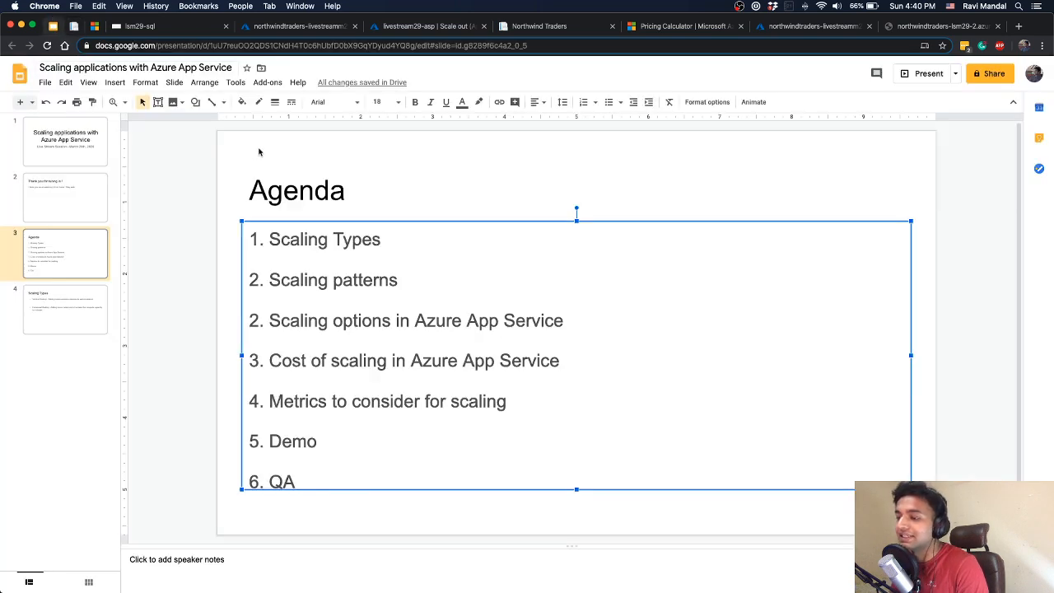
pyautogui.hotkey('ctrl', 'Up')
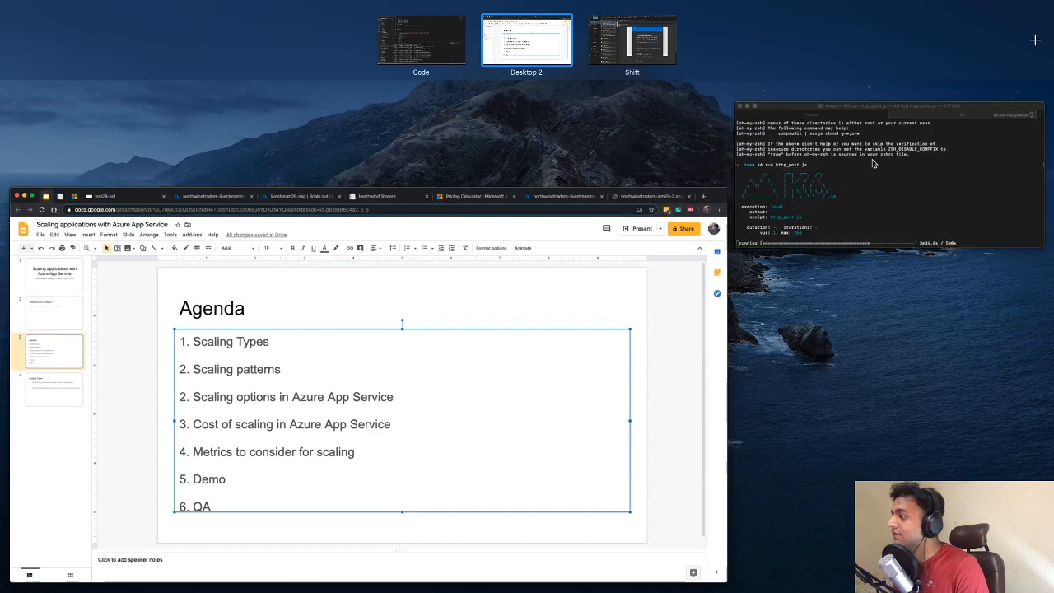
pyautogui.click(782, 169)
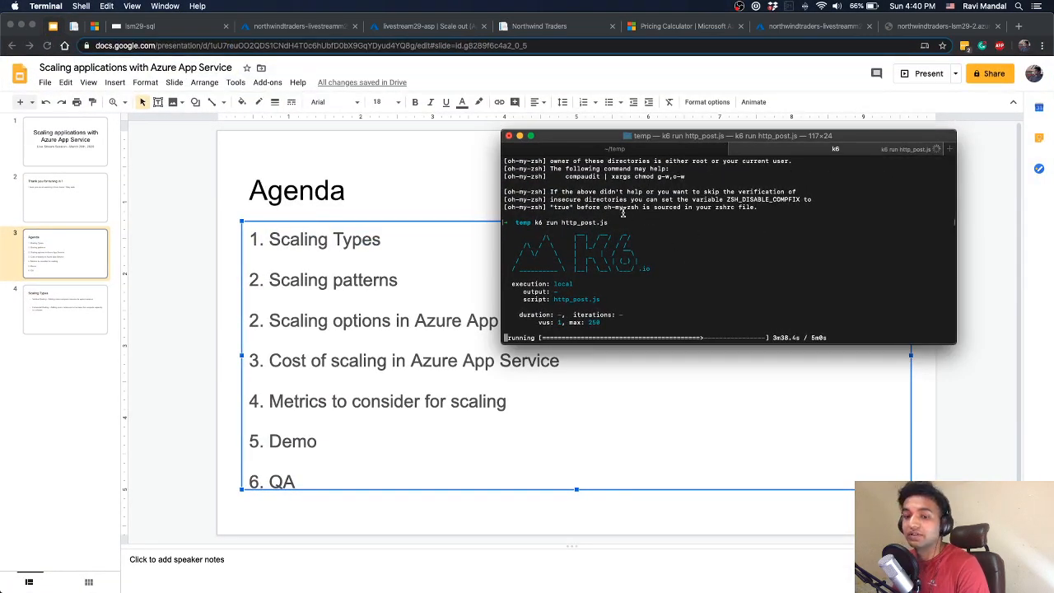
# Monitor the northwindtraders-livestreamm29-2 Live Metrics in Chrome alongside the running k6 test in Terminal, repositioning the Terminal window over the charts
pyautogui.click(313, 35)
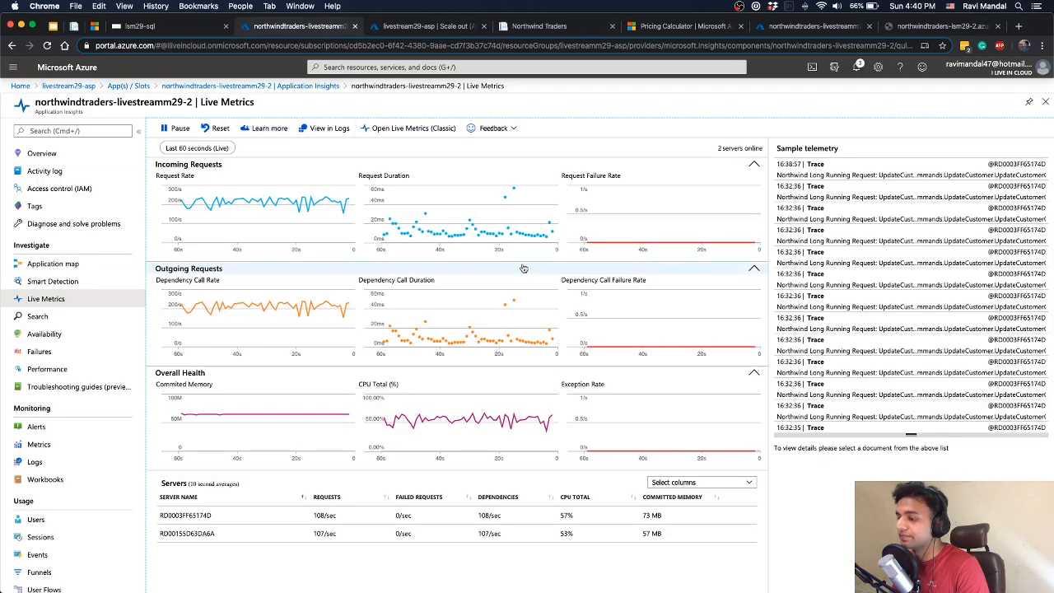
pyautogui.hotkey('ctrl', 'Up')
pyautogui.click(785, 170)
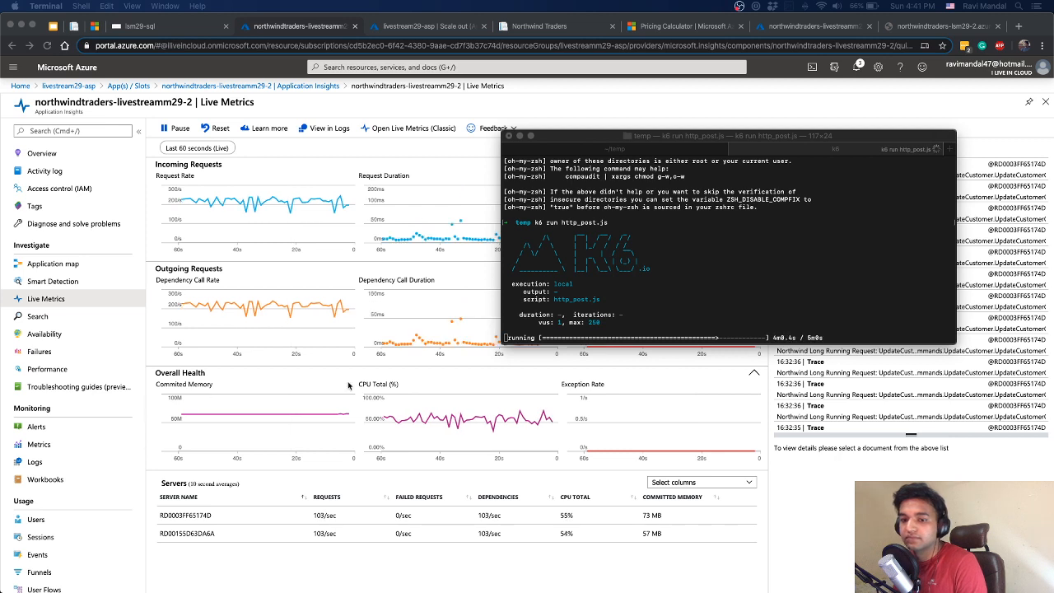
pyautogui.click(634, 250)
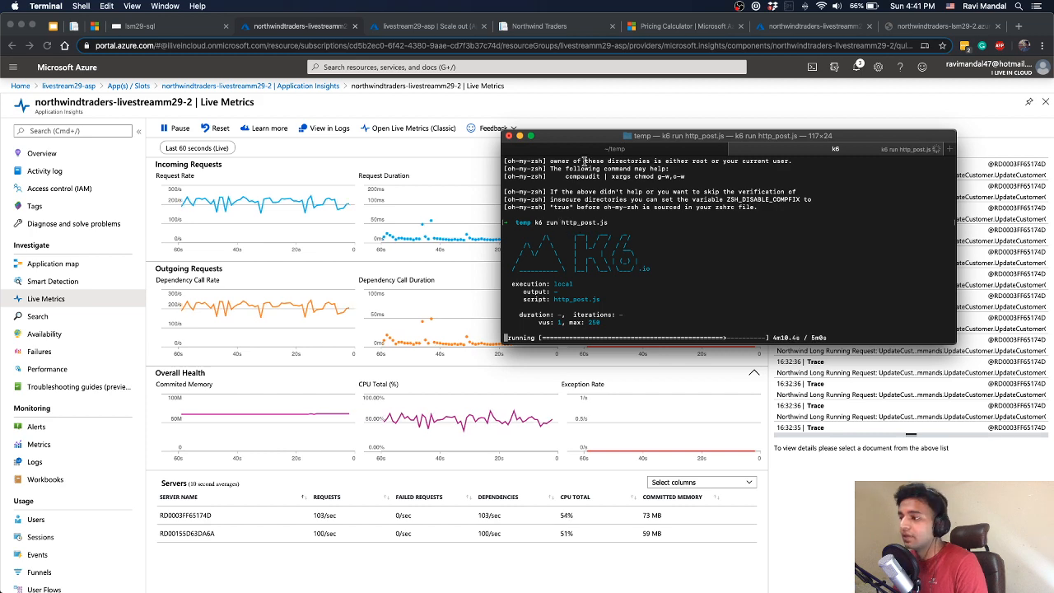
pyautogui.moveTo(646, 140); pyautogui.dragTo(539, 135)
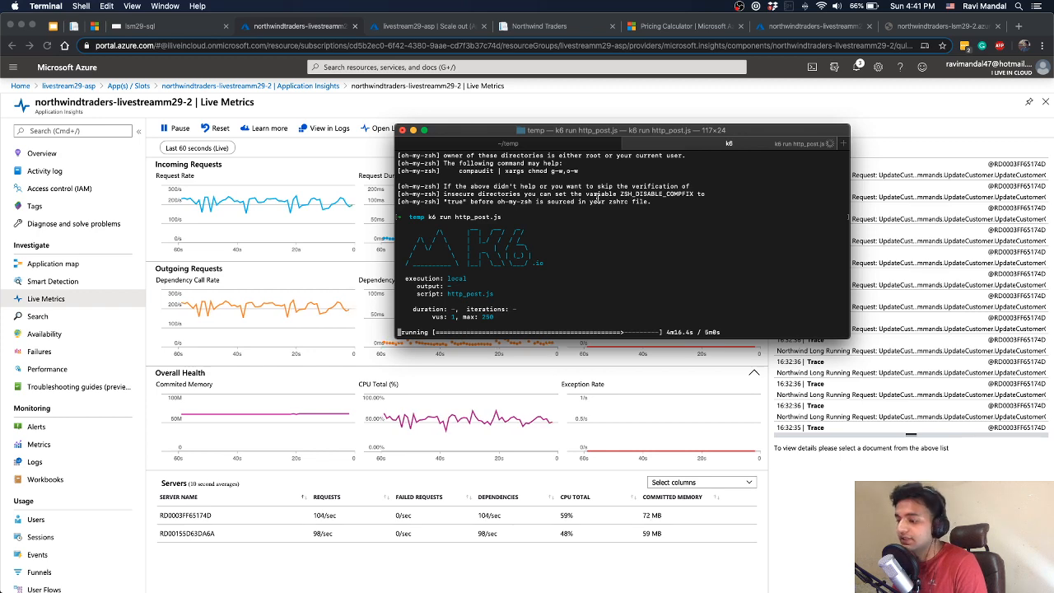
# Switch to Chrome and reload the Customers page of the northwindtraders-livestreamm29-2 site while the load test runs
pyautogui.click(543, 35)
pyautogui.hotkey('ctrl', 'Tab')
pyautogui.hotkey('ctrl', 'Tab')
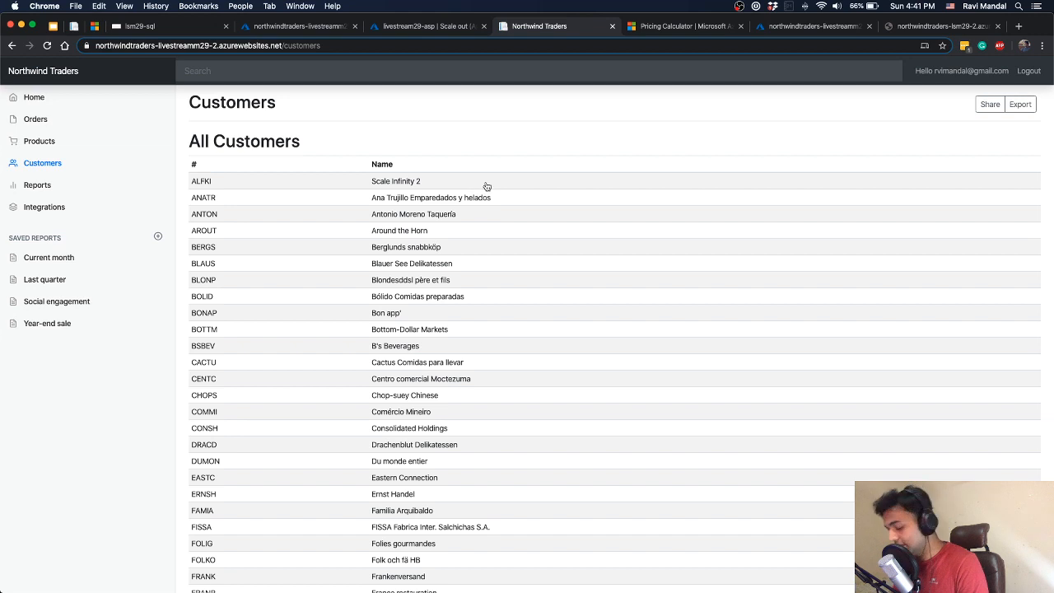
pyautogui.press('super+r')
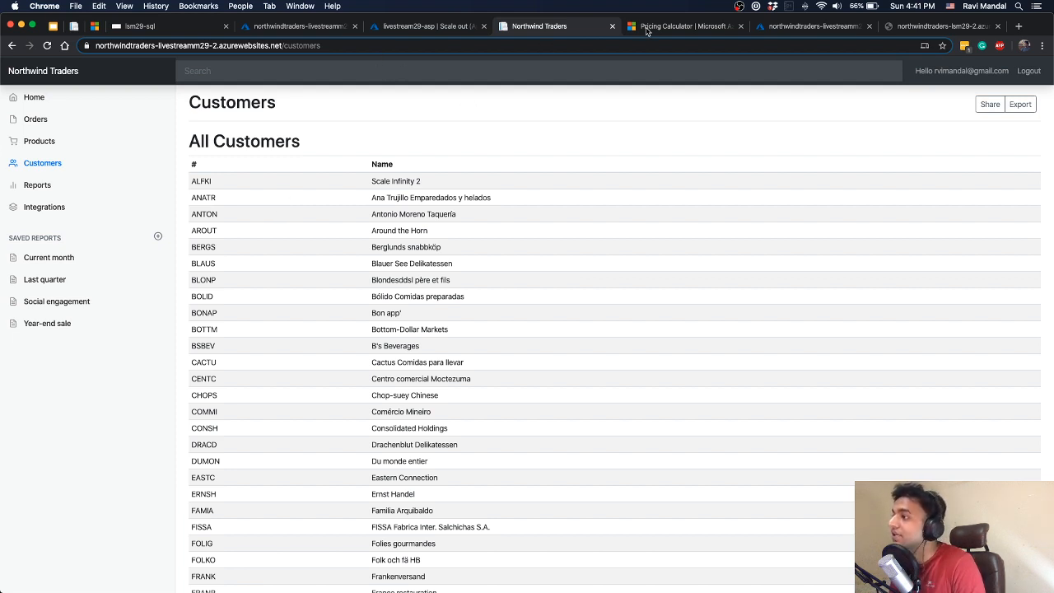
# Open the other northwindtraders-livestreamm29-2 Live Metrics page and watch its request rate and CPU charts
pyautogui.click(749, 29)
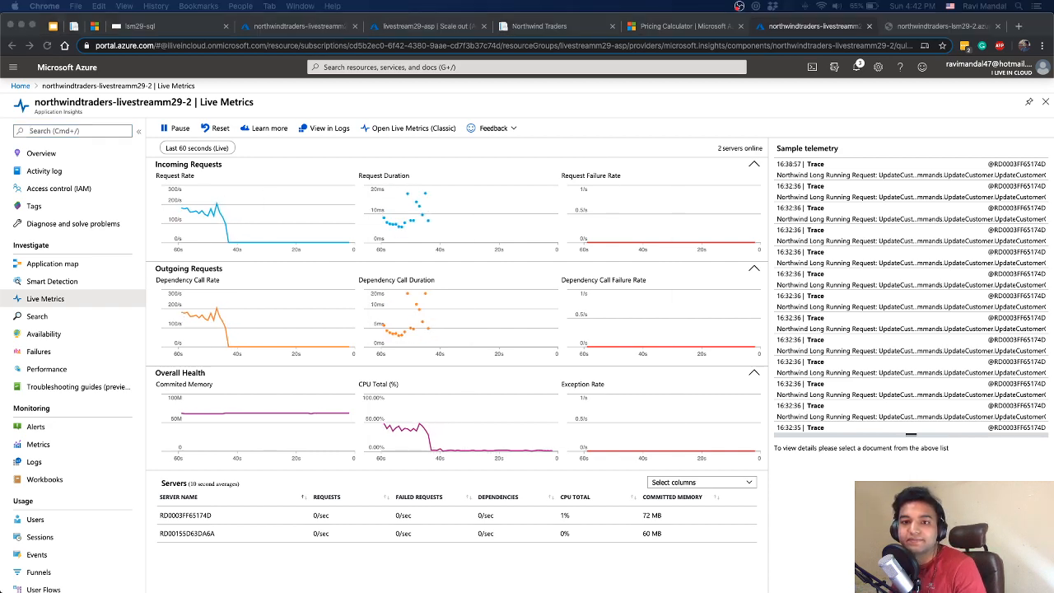
pyautogui.hotkey('ctrl', 'Up')
pyautogui.hotkey('ctrl', 'Up')
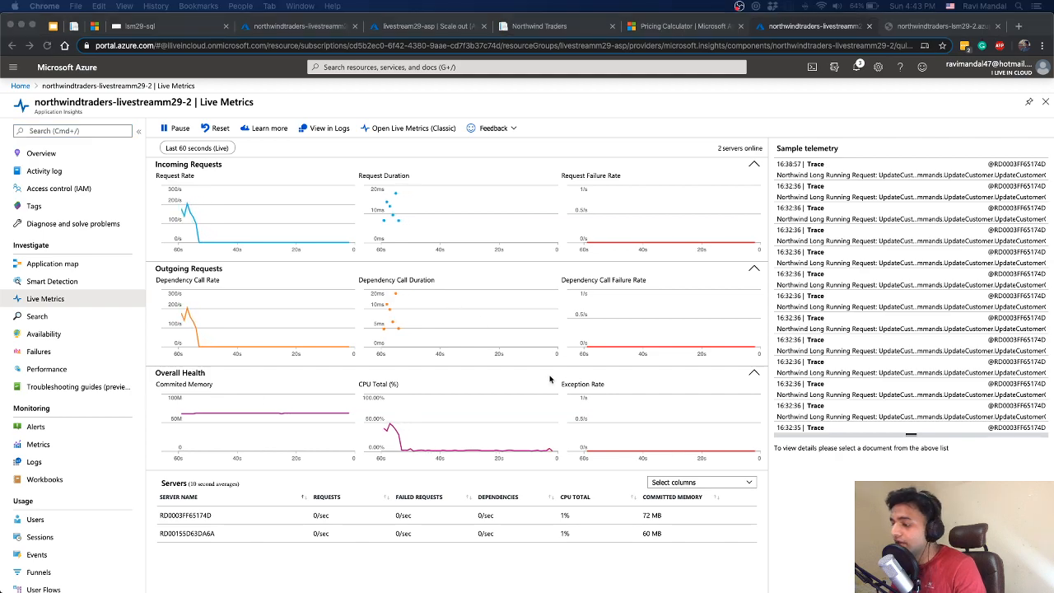
# Switch to Terminal and compare the maximum http_req_duration in the summaries of the two k6 runs
pyautogui.hotkey('ctrl', 'Up')
pyautogui.click(746, 264)
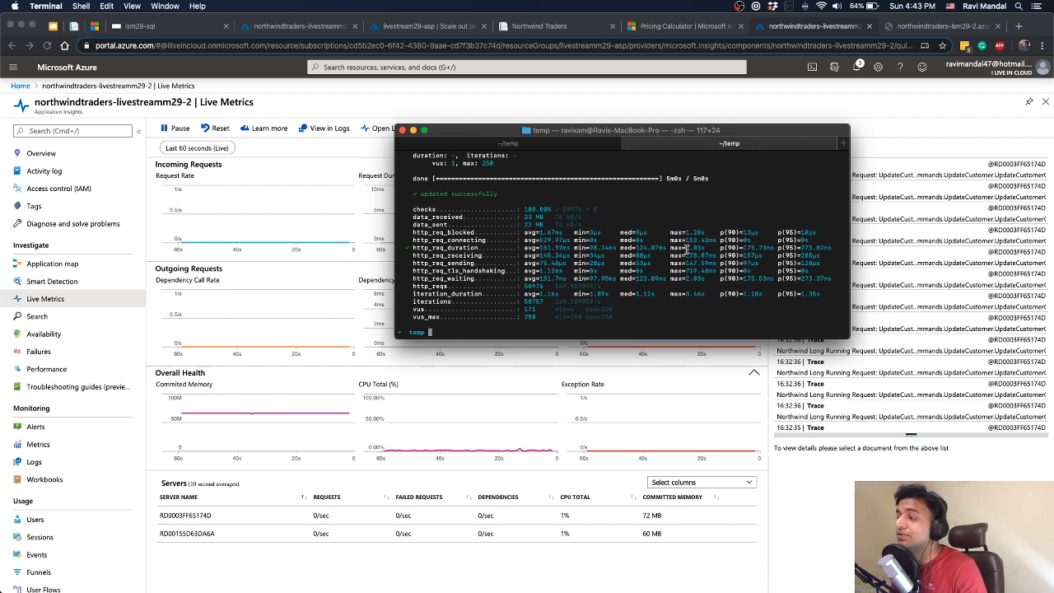
pyautogui.doubleClick(692, 249)
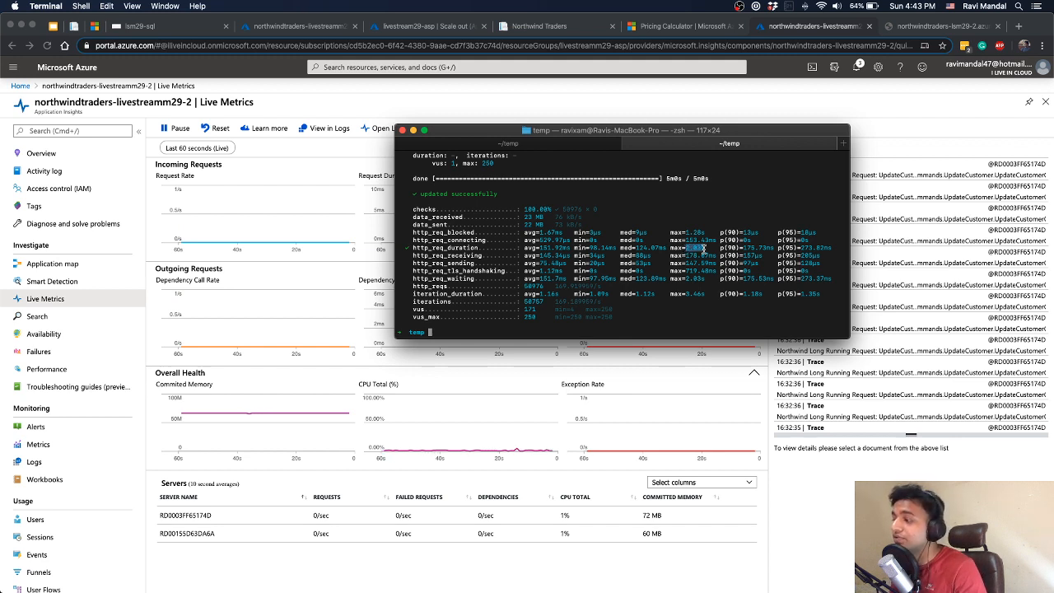
pyautogui.click(535, 145)
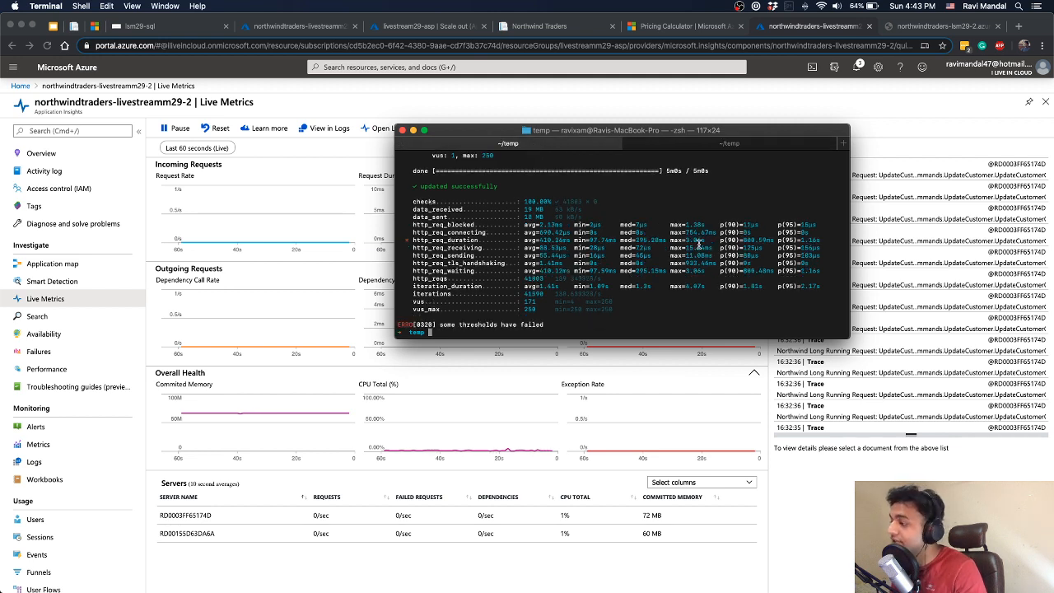
pyautogui.click(676, 147)
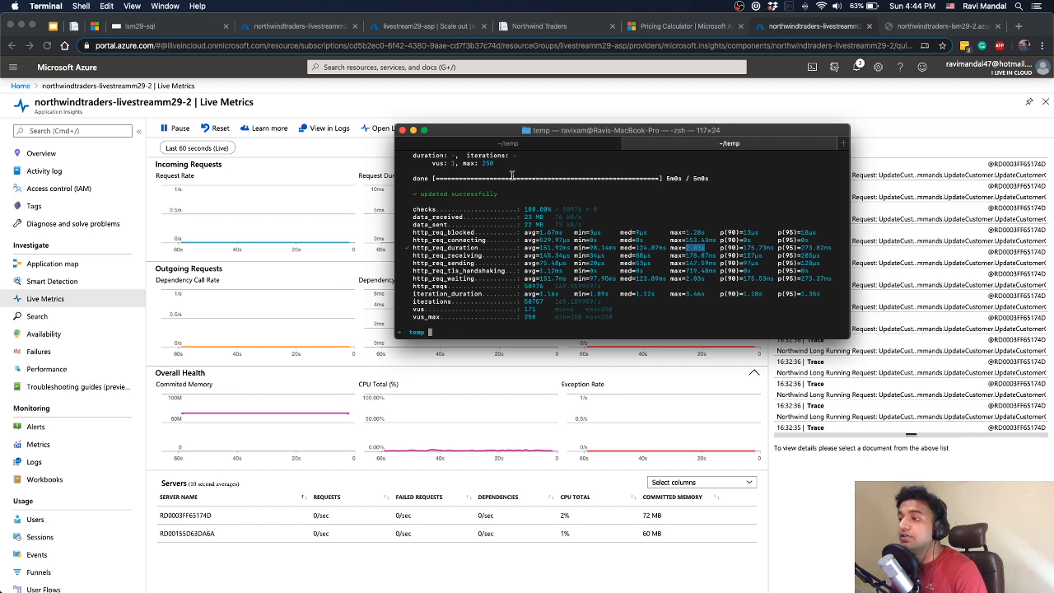
# Shift the Terminal window with the k6 summary aside and return to the Live Metrics page in Chrome
pyautogui.moveTo(532, 140); pyautogui.dragTo(472, 135)
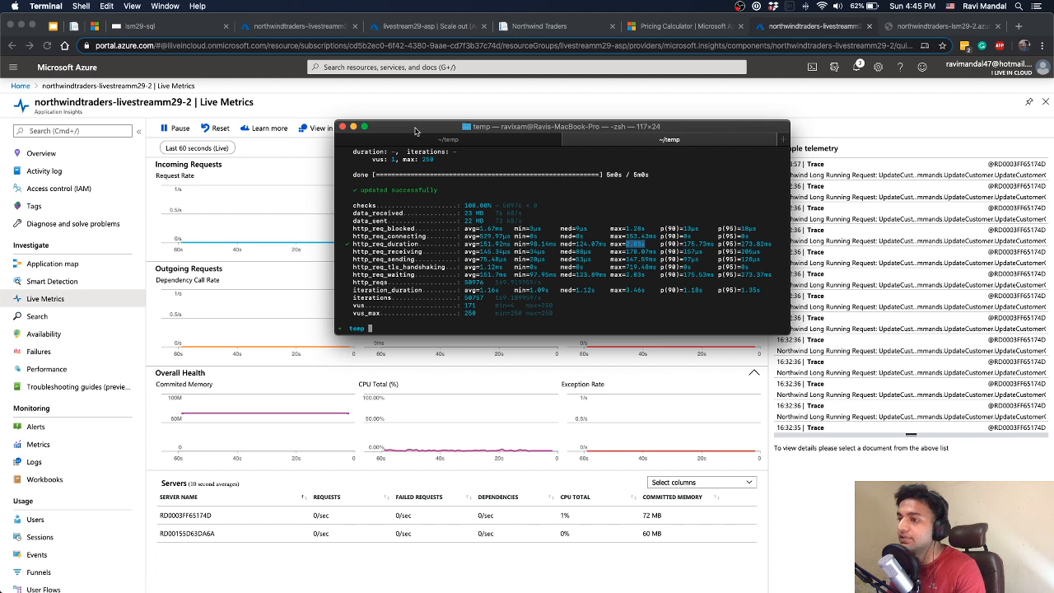
pyautogui.click(342, 105)
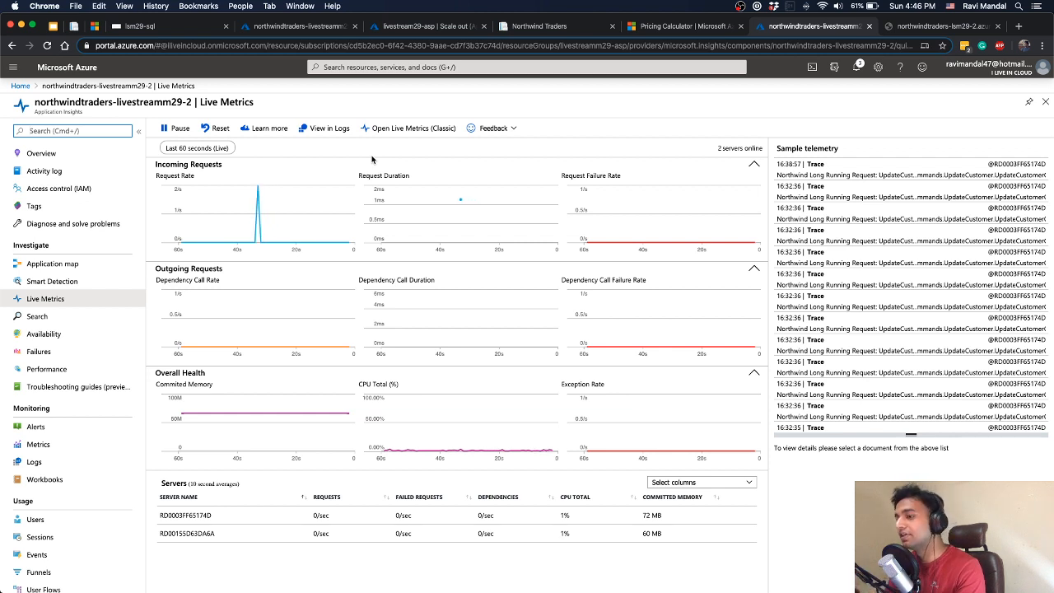
pyautogui.press('super+slash')
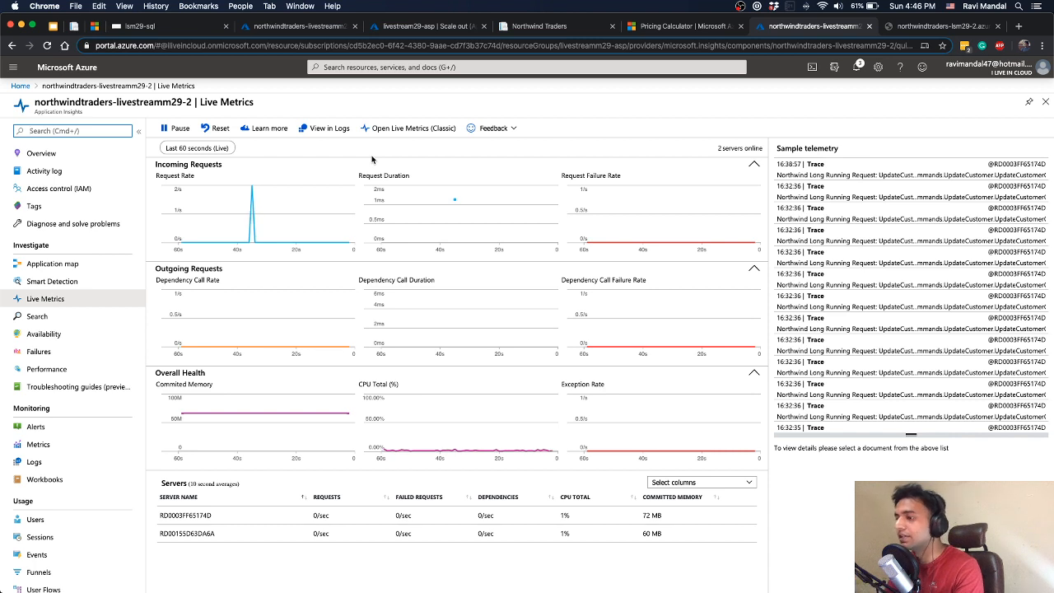